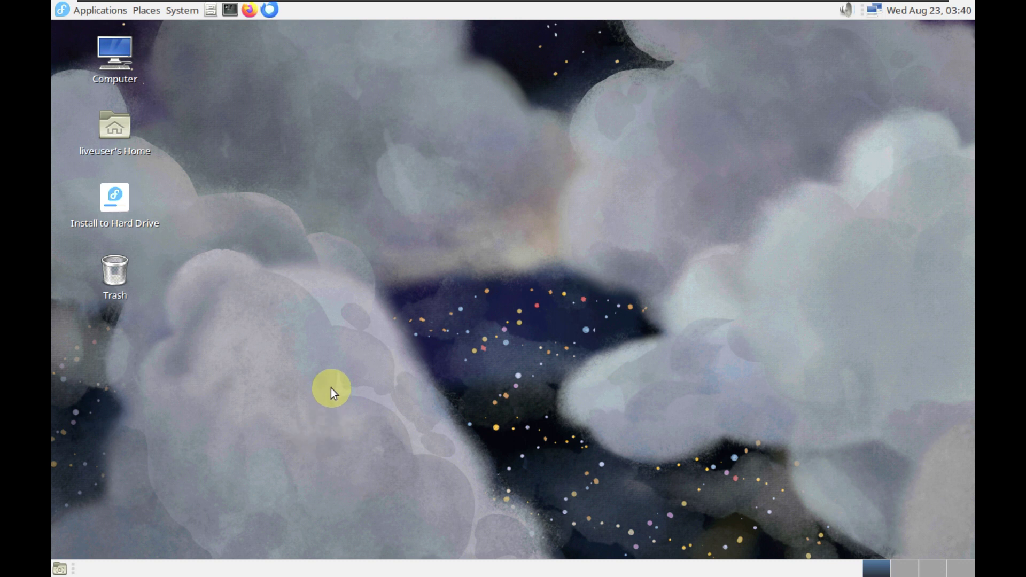
# - Set the display resolution to 1920 x 1080, keep the new configuration and close the monitor preferences
pyautogui.click(184, 16)
pyautogui.moveTo(203, 30)
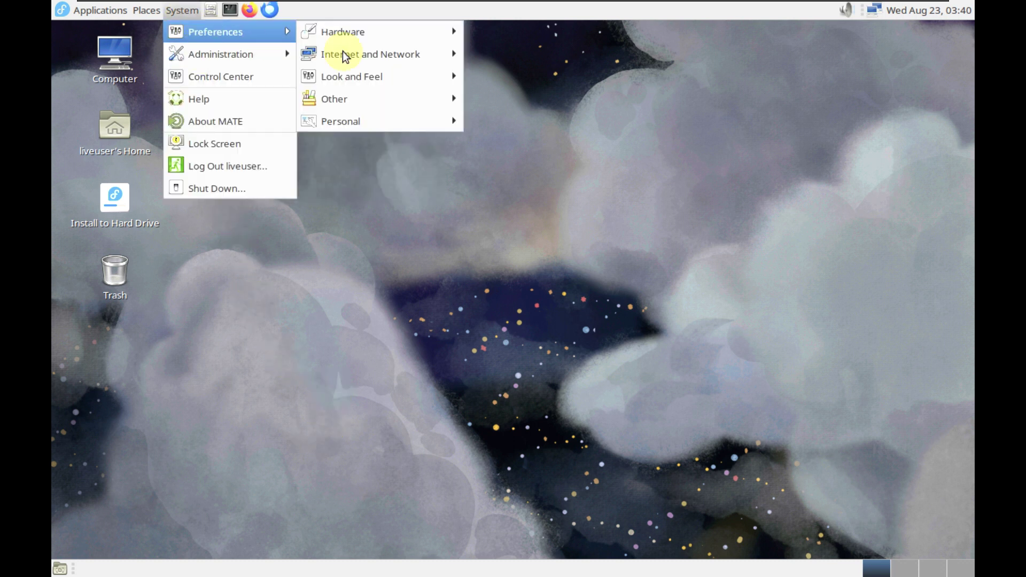
pyautogui.moveTo(398, 38)
pyautogui.click(551, 79)
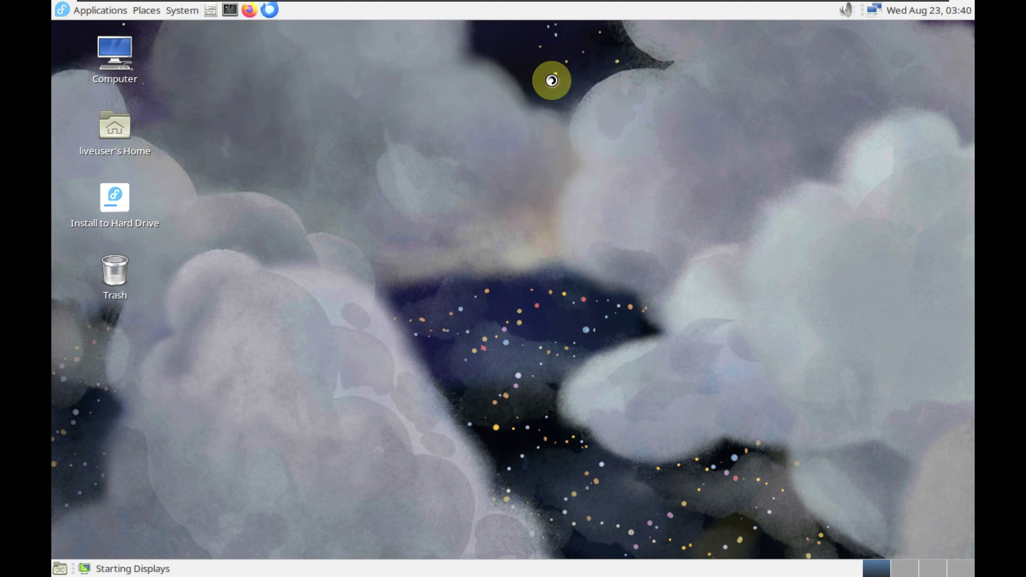
pyautogui.click(680, 217)
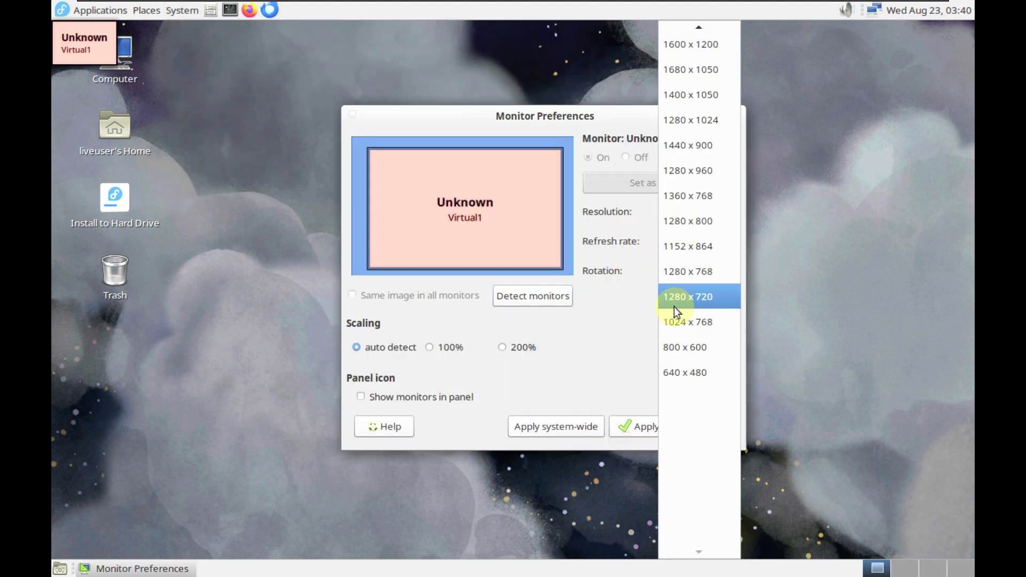
pyautogui.scroll(3, 674, 307)
pyautogui.click(695, 115)
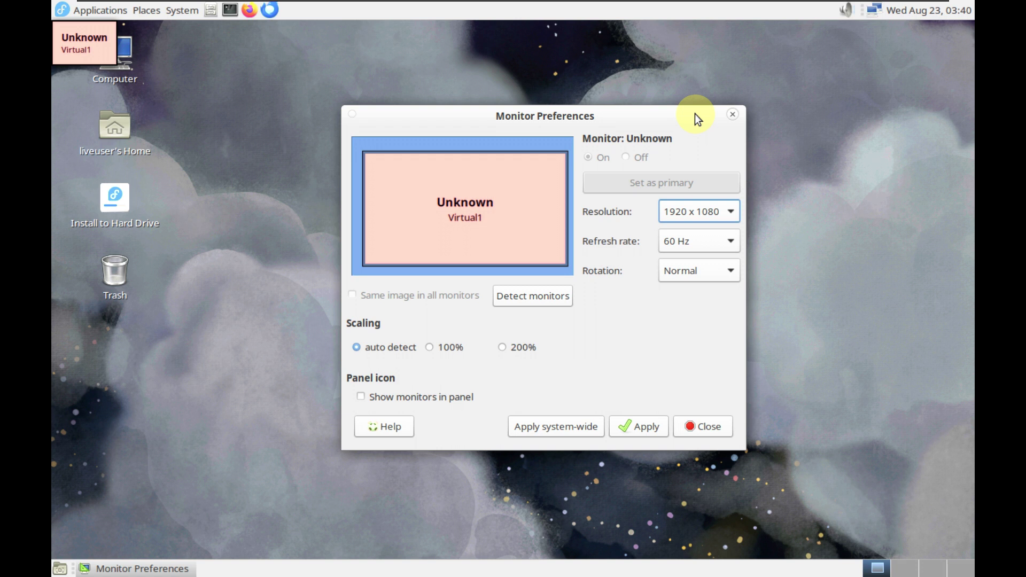
pyautogui.click(646, 427)
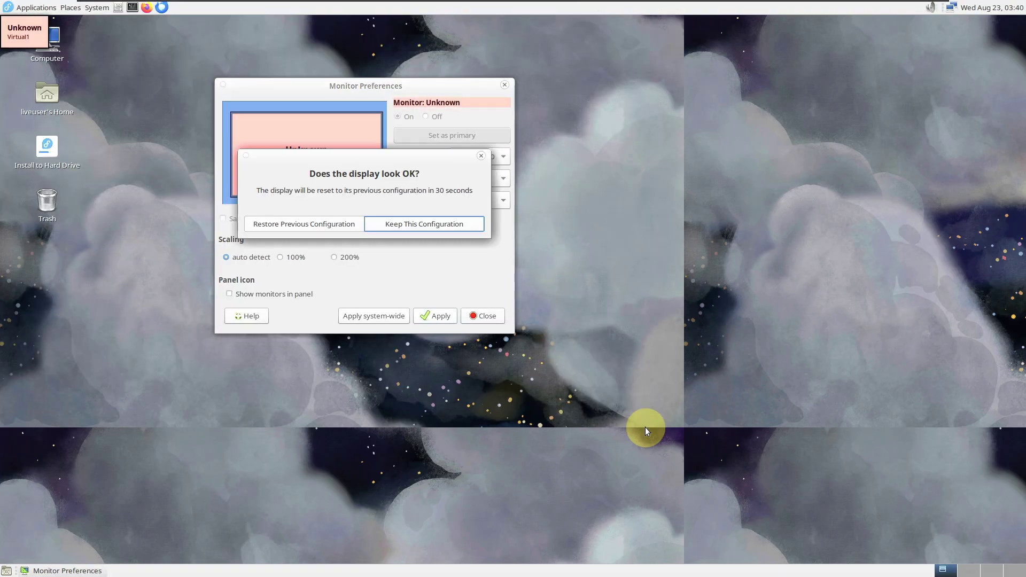
pyautogui.click(384, 229)
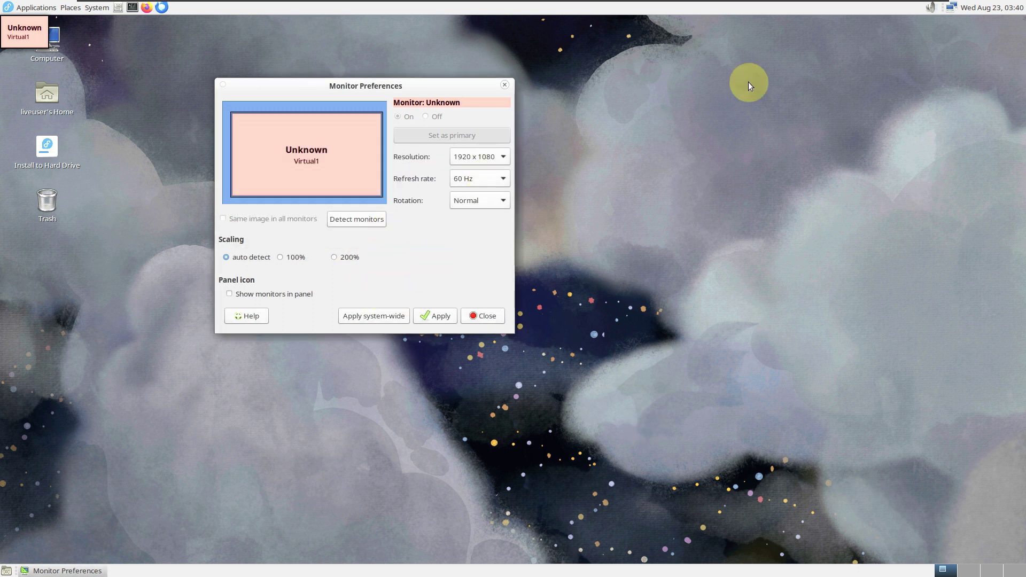
pyautogui.moveTo(848, 1)
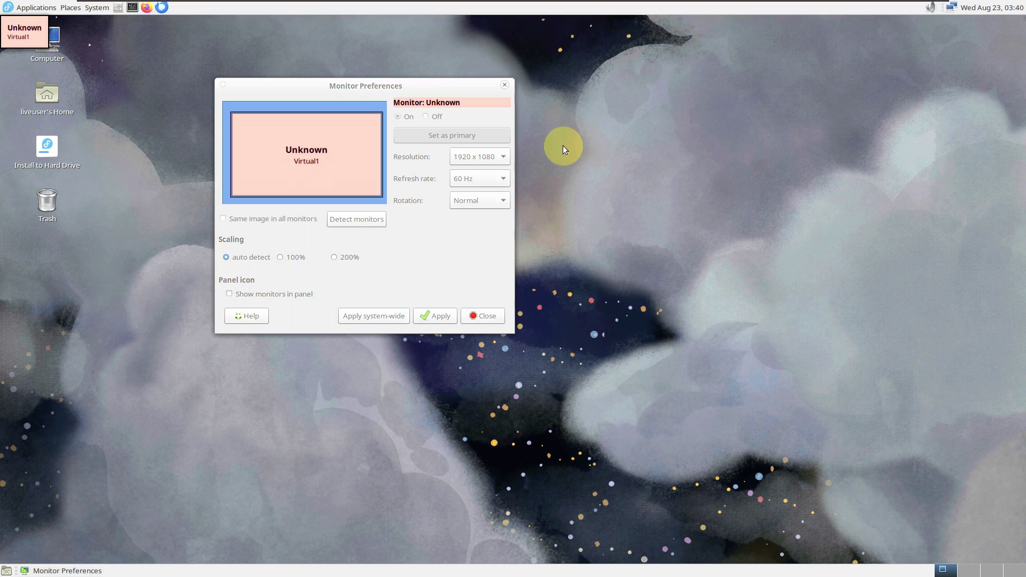
pyautogui.click(504, 85)
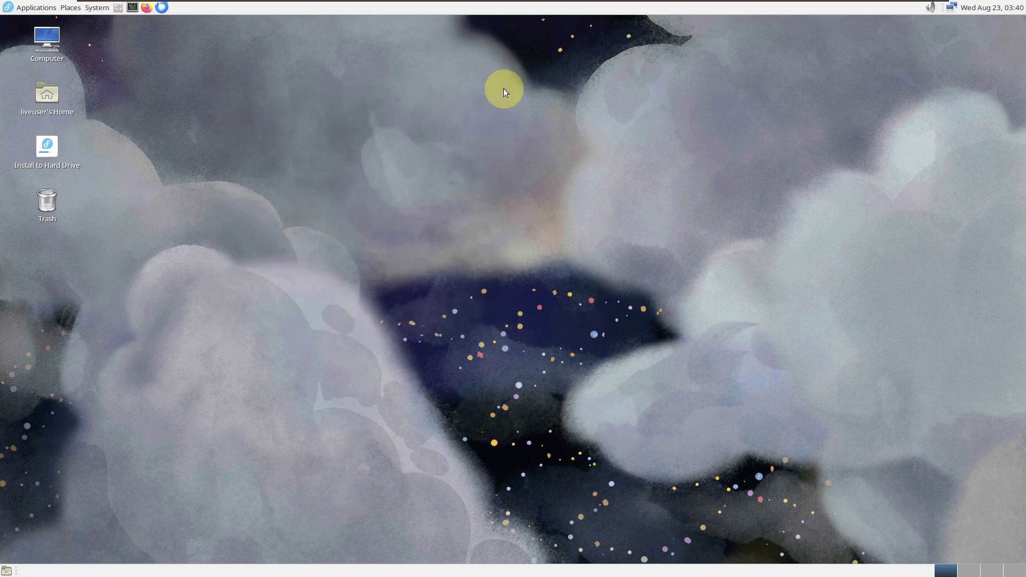
# - Open MATE System Monitor maximized and review its system information and process list
pyautogui.click(47, 9)
pyautogui.moveTo(68, 105)
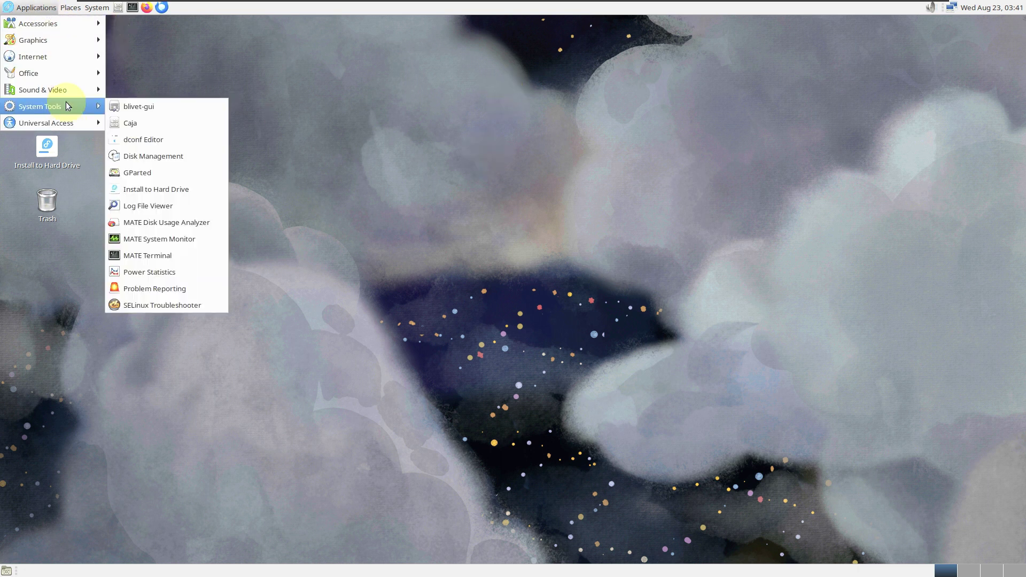
pyautogui.click(158, 239)
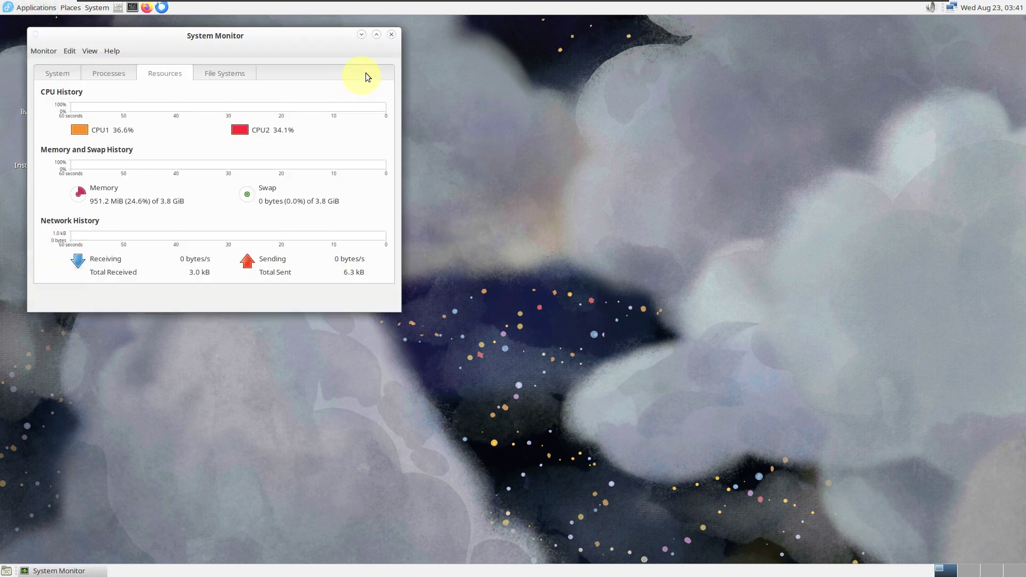
pyautogui.click(376, 34)
pyautogui.click(27, 62)
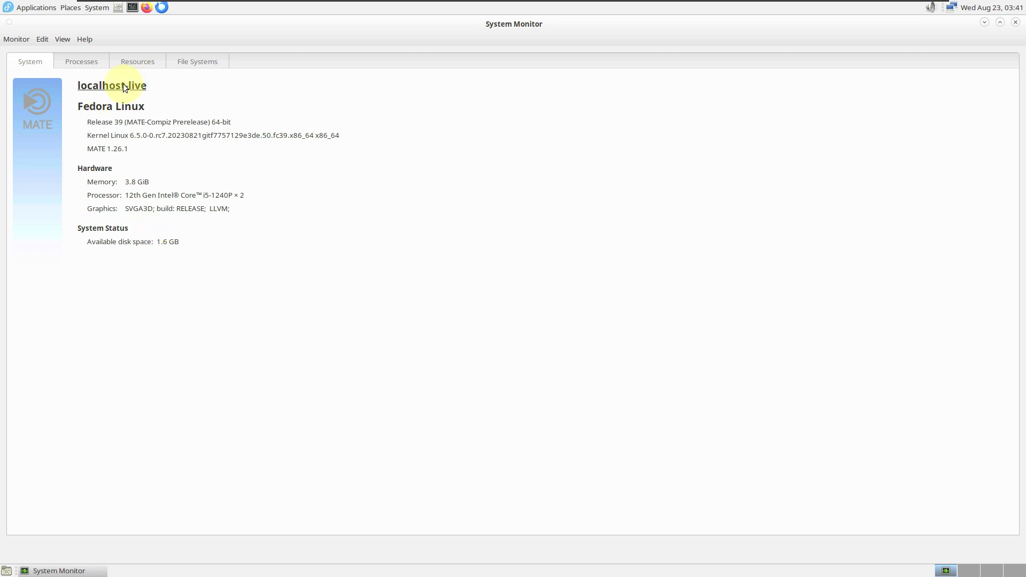
pyautogui.click(94, 63)
pyautogui.scroll(-5, 433, 213)
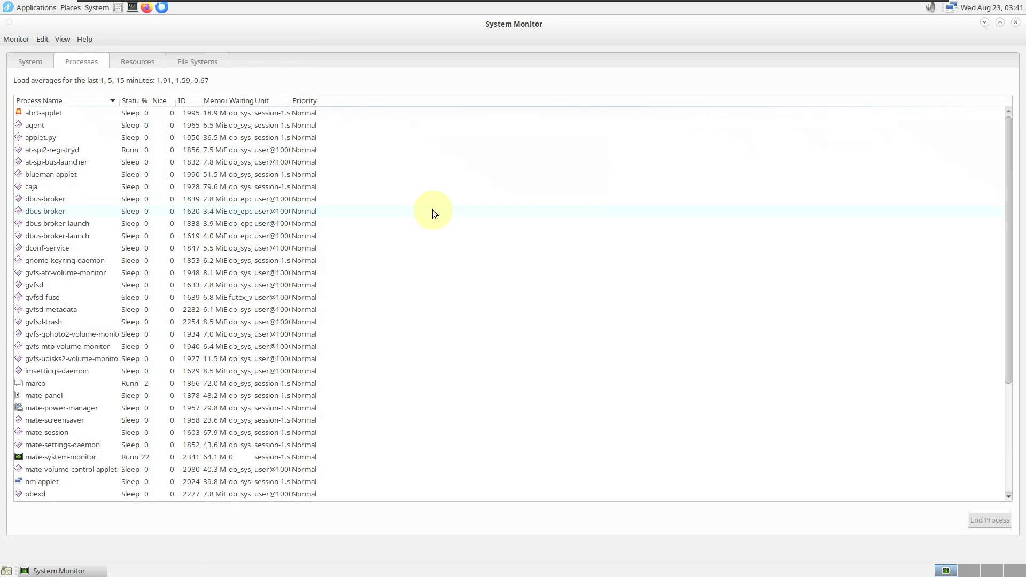
# - Change the CPU2 graph color to green in the System Monitor resource view
pyautogui.click(149, 62)
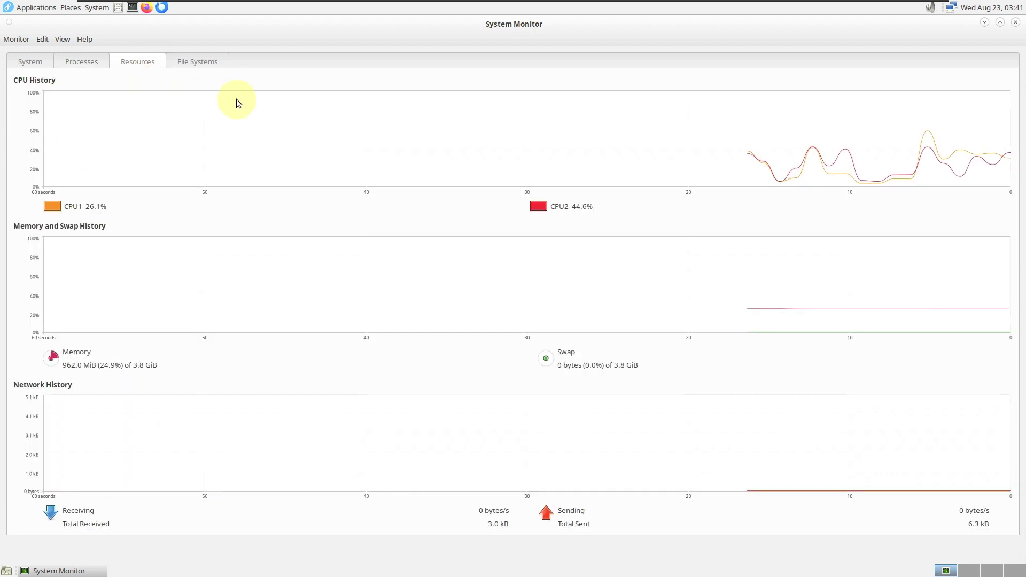
pyautogui.click(536, 208)
pyautogui.click(427, 275)
pyautogui.click(615, 382)
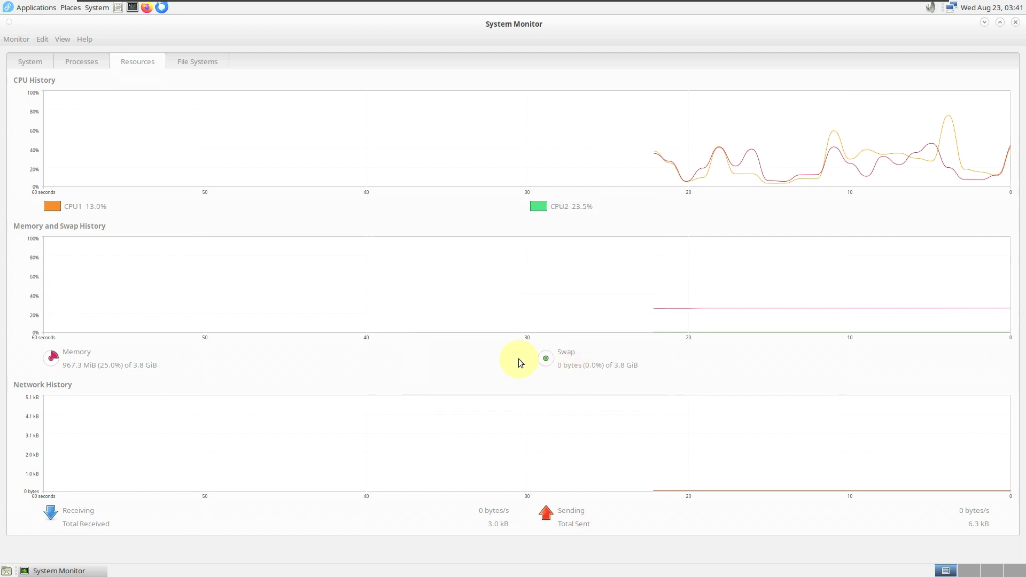
# - Change the Memory graph color to green
pyautogui.click(53, 356)
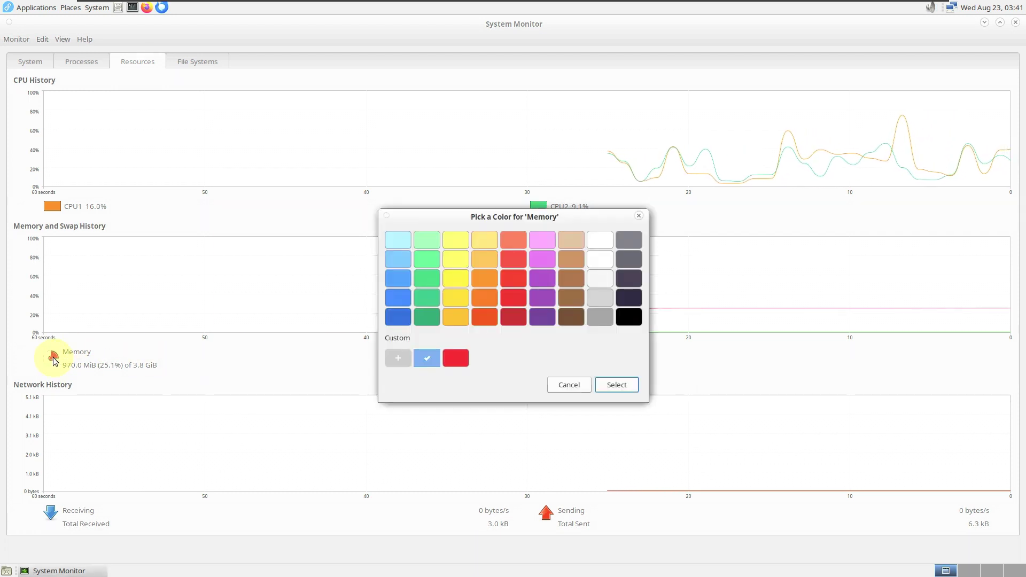
pyautogui.click(426, 279)
pyautogui.click(634, 384)
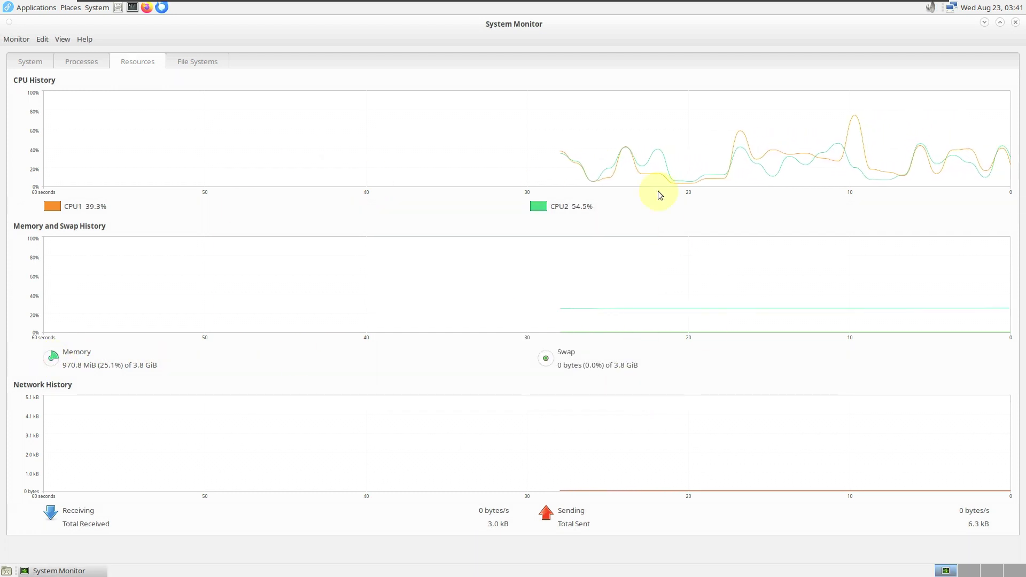
# - View the About information for System Monitor and close it
pyautogui.click(86, 41)
pyautogui.click(106, 72)
pyautogui.click(598, 398)
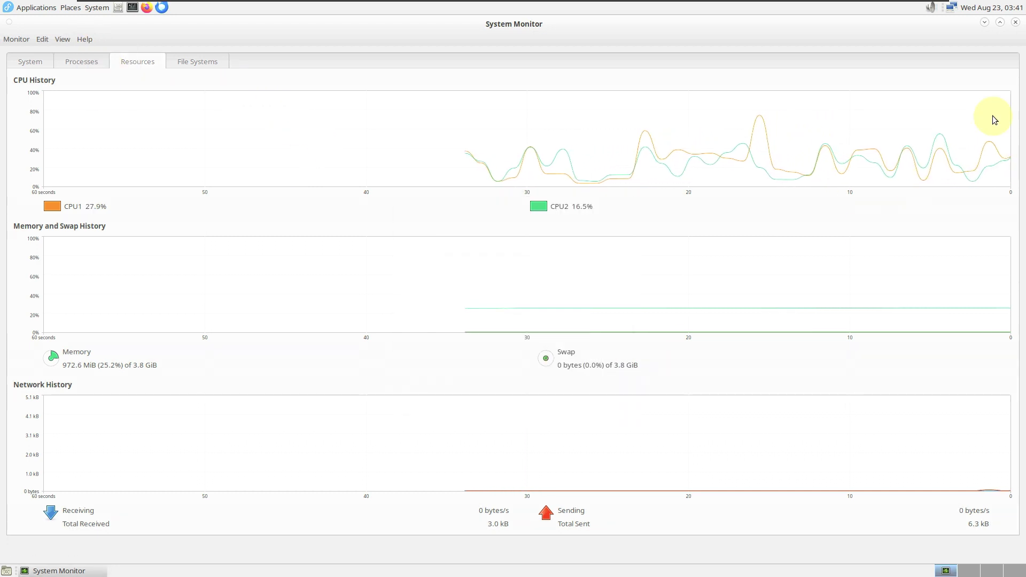
# - Restore System Monitor to its smaller window size and move it to the upper-right corner of the desktop
pyautogui.click(1000, 22)
pyautogui.moveTo(264, 43); pyautogui.dragTo(894, 26)
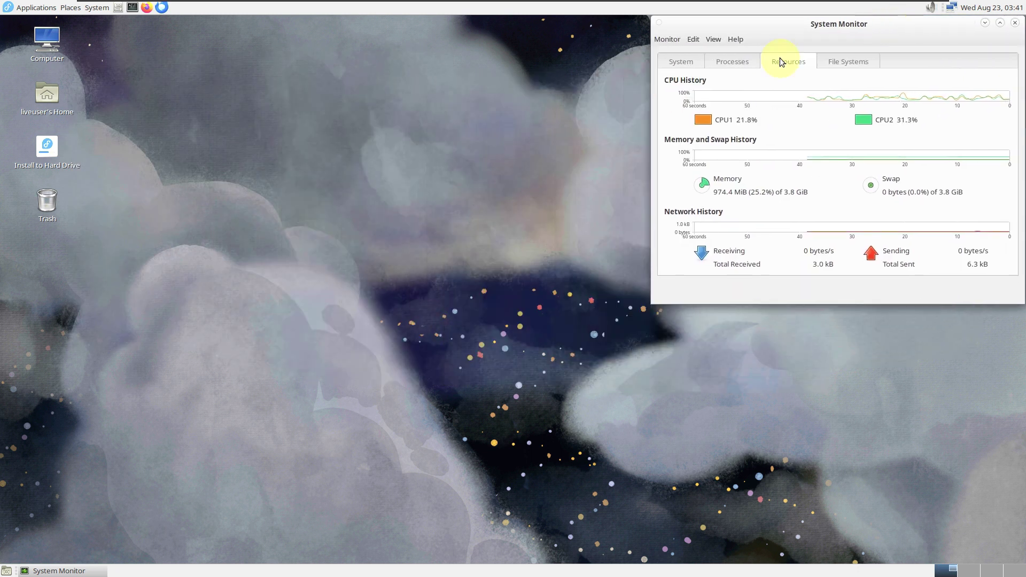
# - Open MATE Terminal, check its version in the About information and close that dialog
pyautogui.click(132, 12)
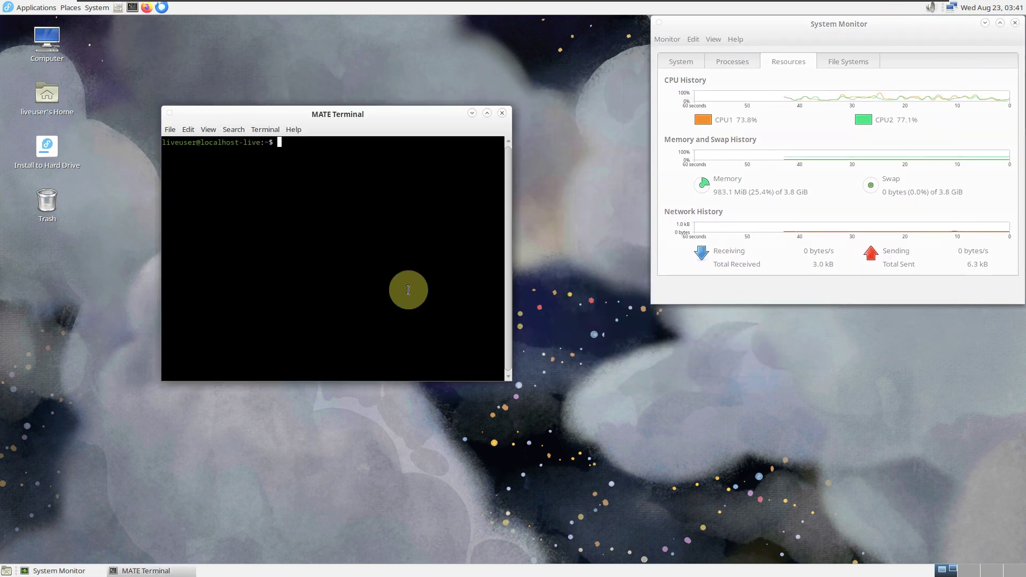
pyautogui.click(293, 130)
pyautogui.click(300, 155)
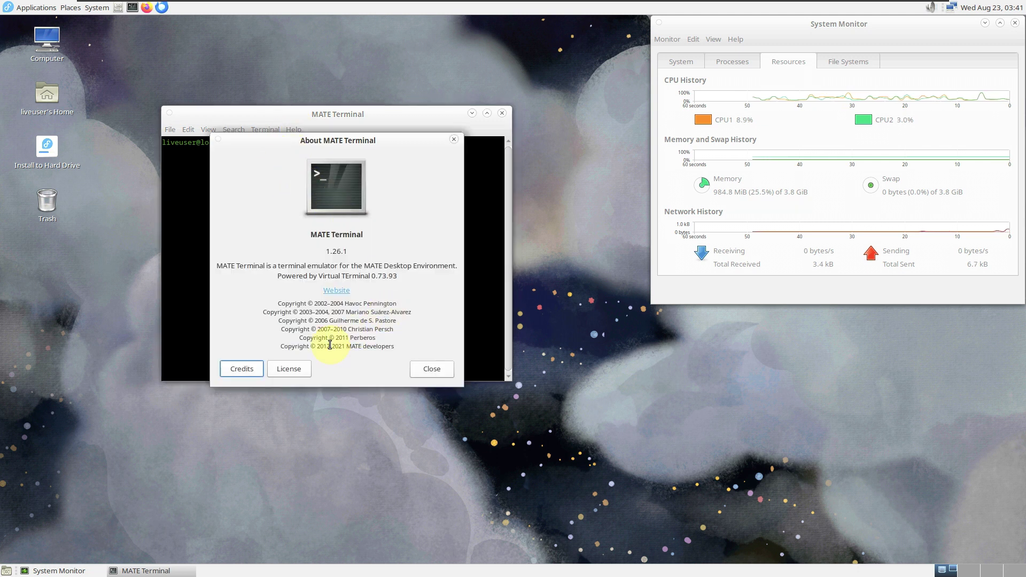
pyautogui.click(437, 370)
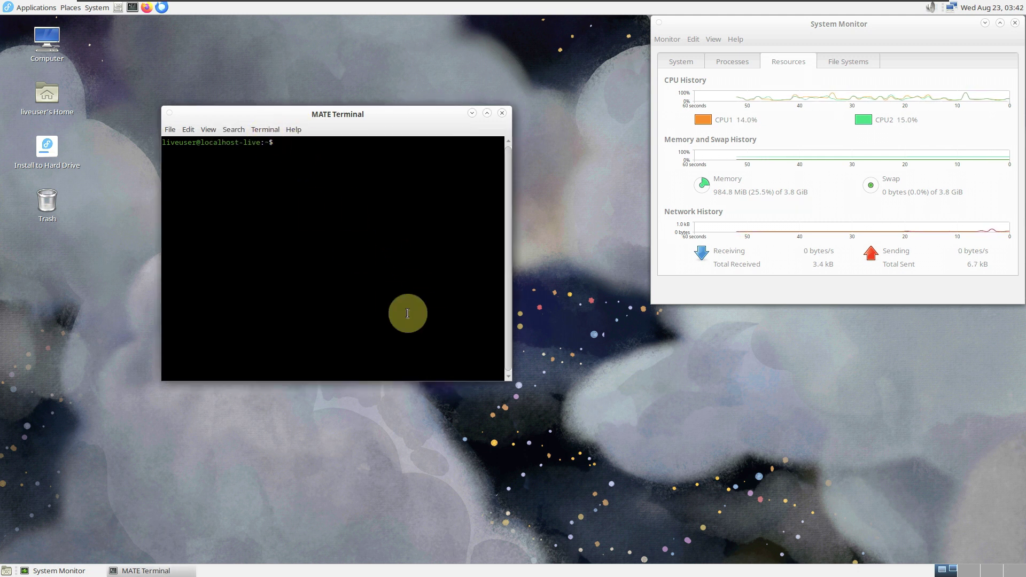
# - Enlarge the terminal window and move it beside System Monitor so the two windows do not overlap
pyautogui.moveTo(517, 389); pyautogui.dragTo(734, 502)
pyautogui.moveTo(403, 114); pyautogui.dragTo(276, 94)
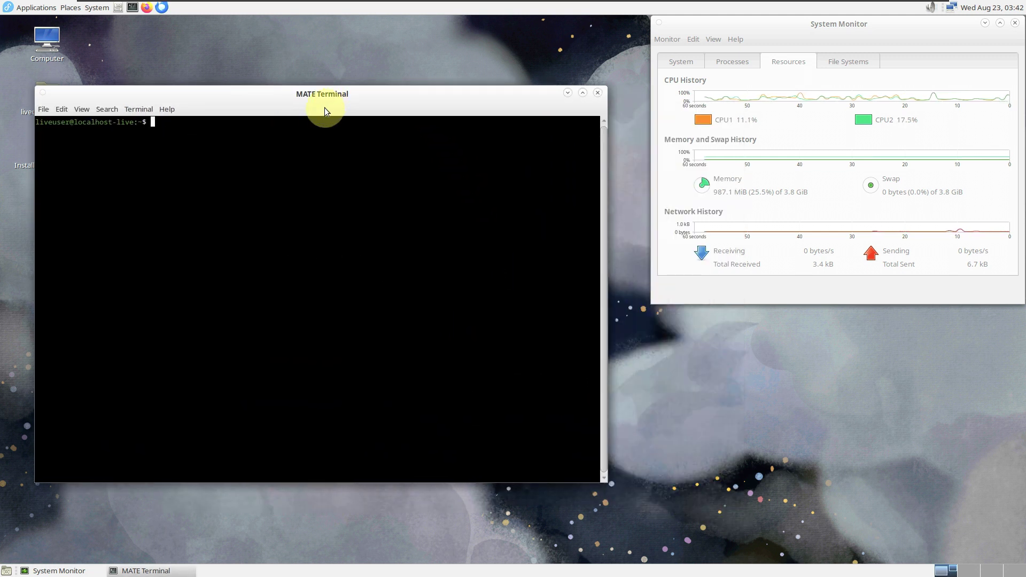
# - Query system details in the terminal with inxi, inxi -b, inxi -G, cat /etc/issue, neofetch and a more detailed inxi report
pyautogui.press('Return')
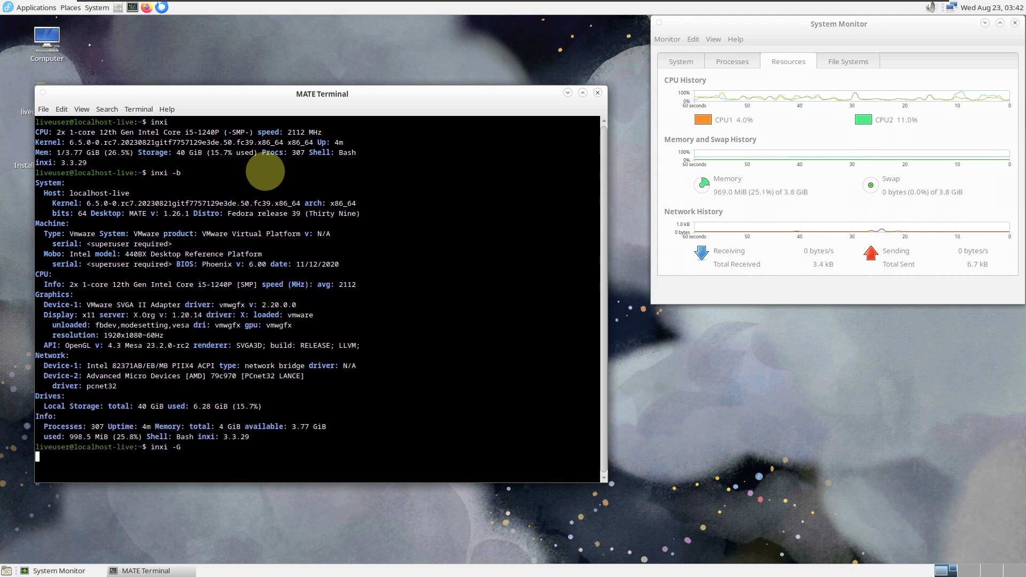
pyautogui.press('Return')
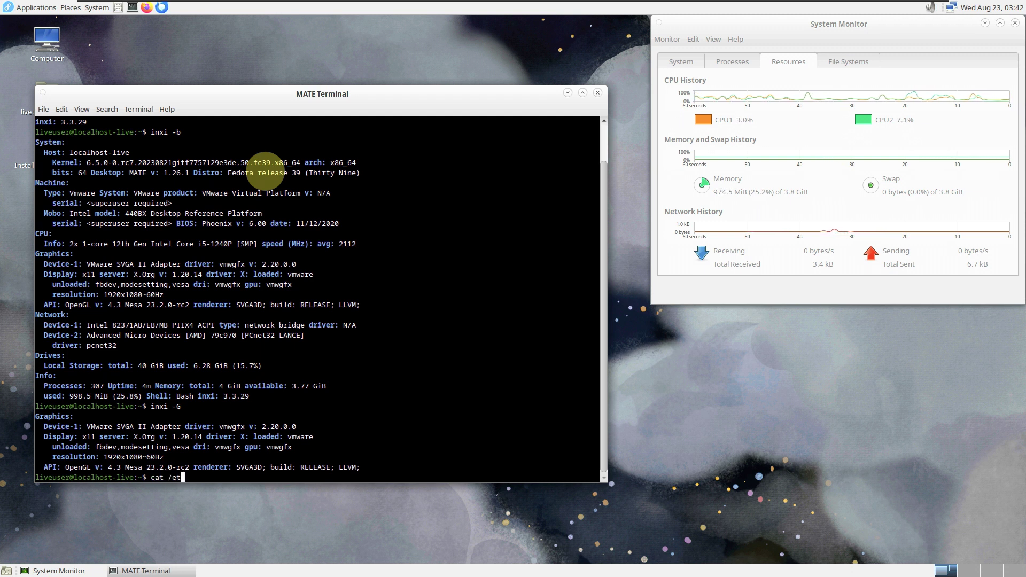
pyautogui.write('cat /etc/issue')
pyautogui.press('Return')
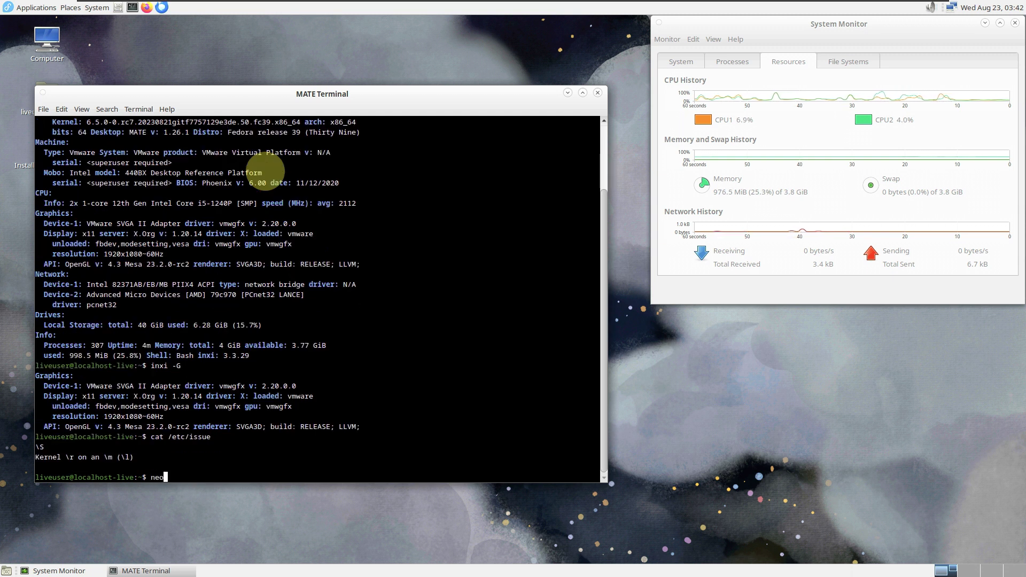
pyautogui.press('Return')
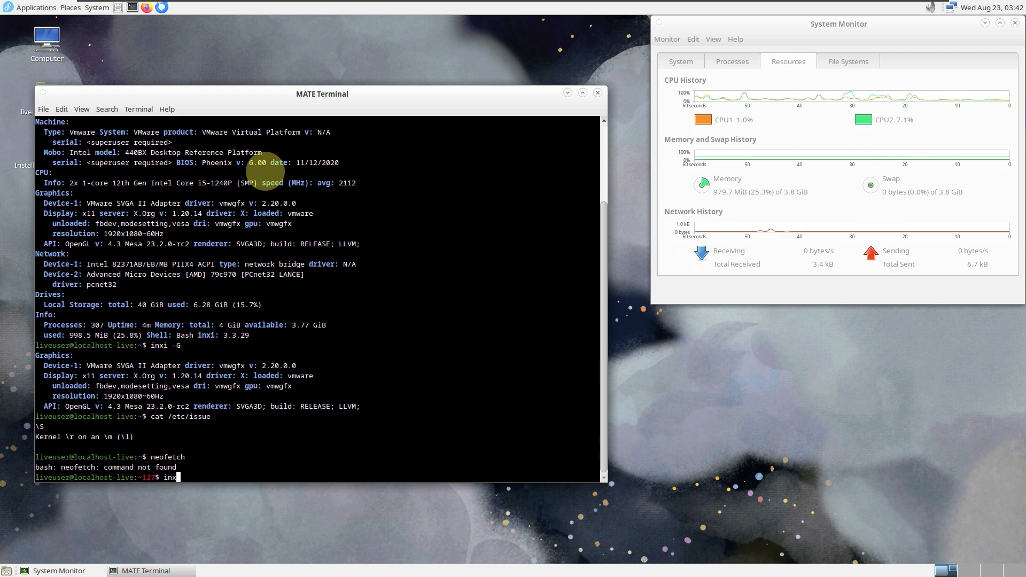
pyautogui.press('Return')
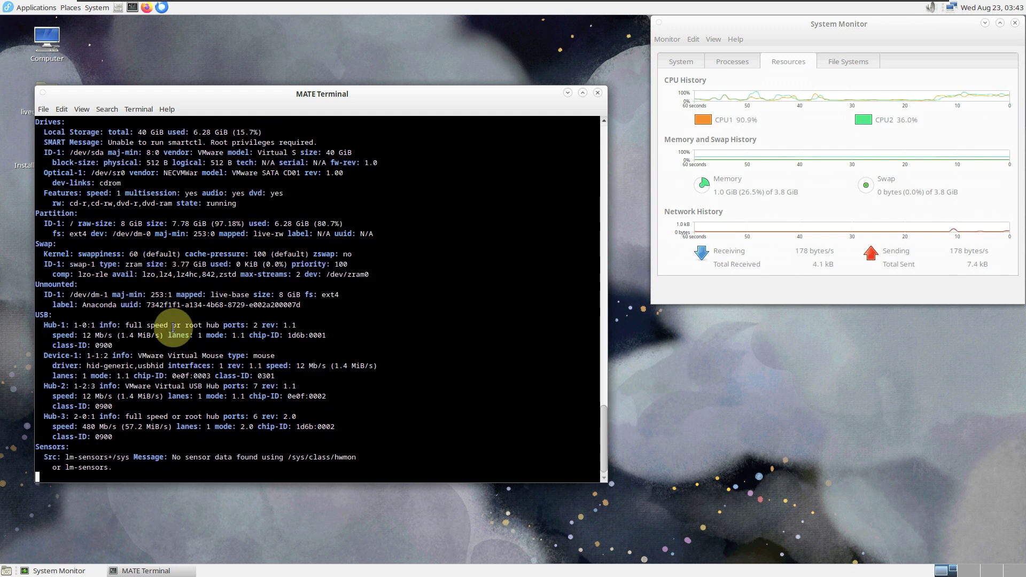
# - Start installing neofetch from the terminal with sudo dnf install neofetch
pyautogui.click(62, 109)
pyautogui.click(521, 314)
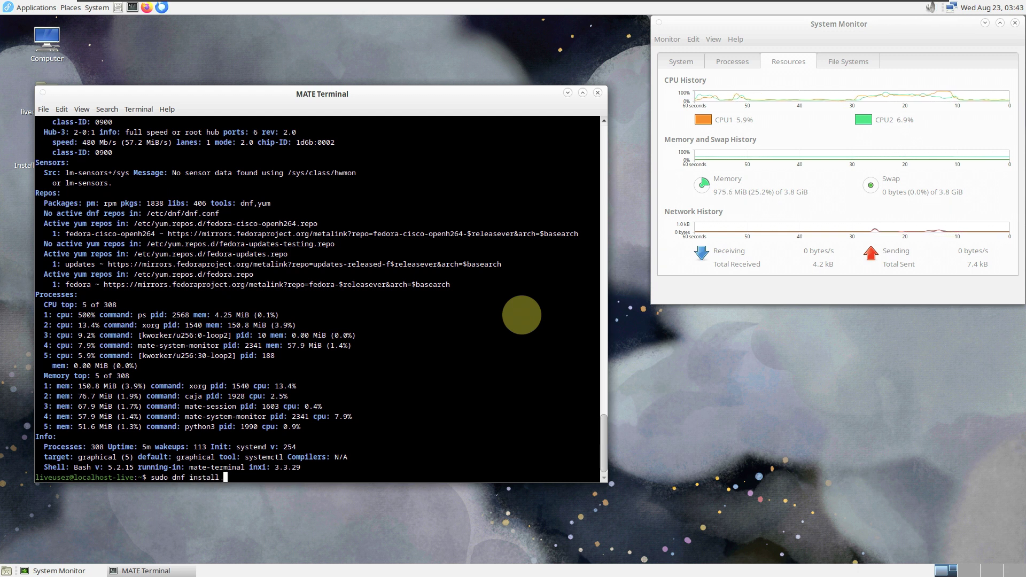
pyautogui.press('Return')
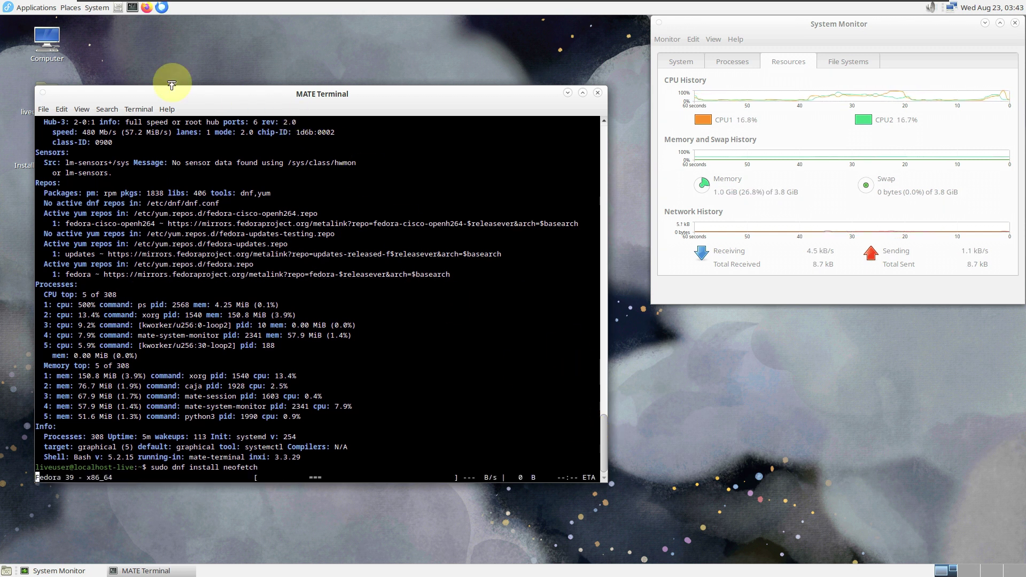
# - Open the home folder in the file manager and launch Firefox, Thunderbird, Gnote and the Pluma text editor
pyautogui.click(150, 8)
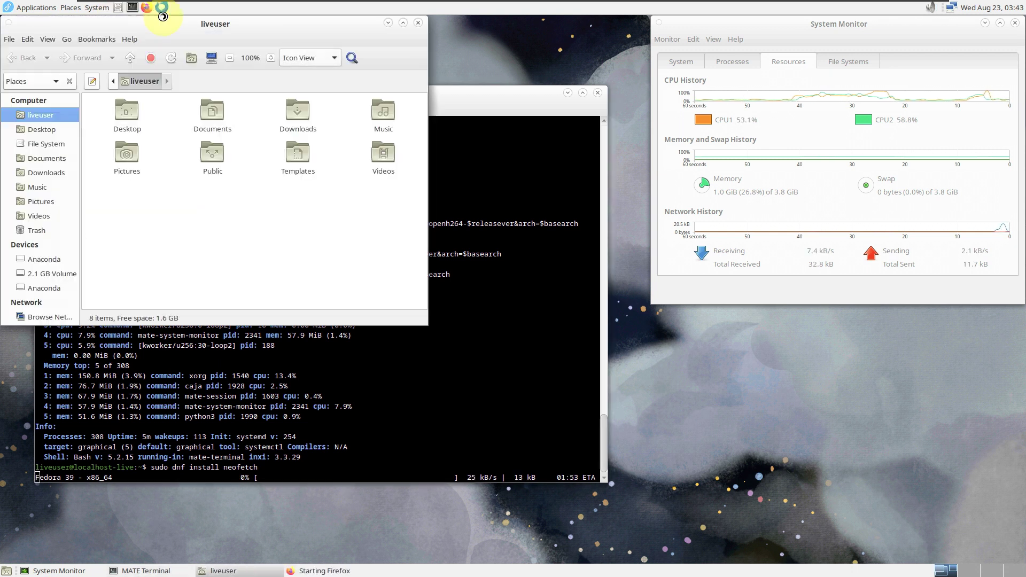
pyautogui.click(163, 8)
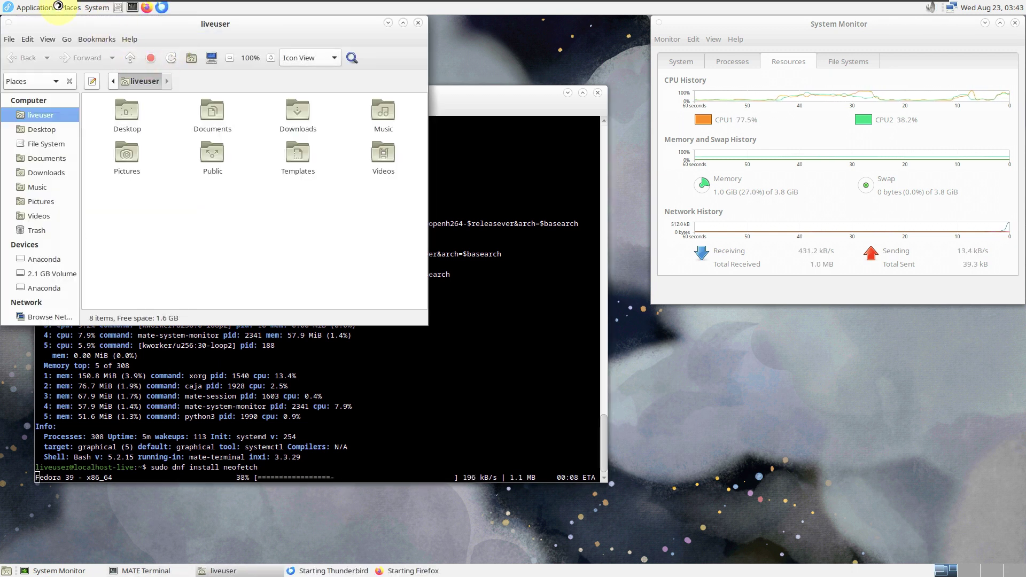
pyautogui.click(51, 8)
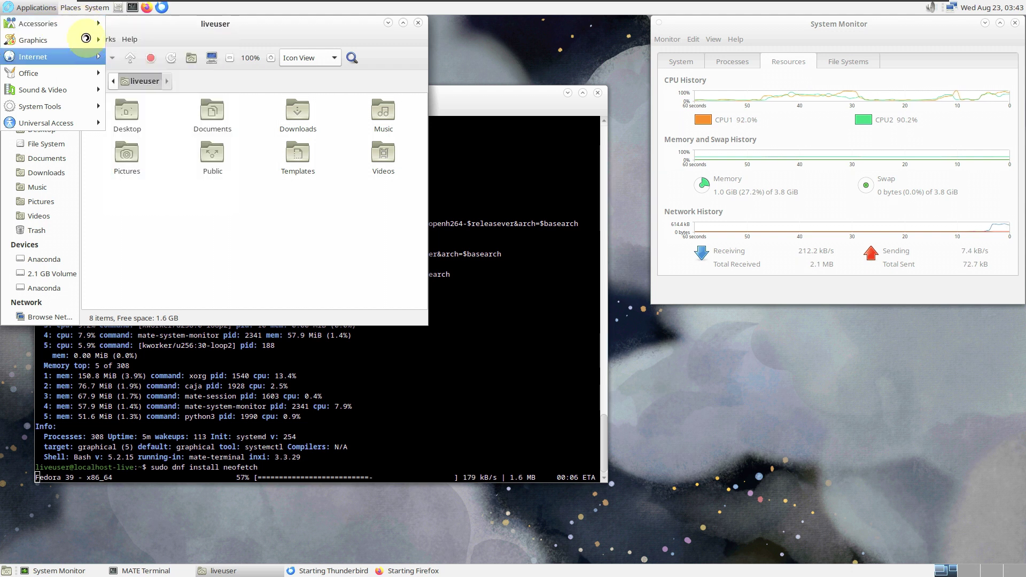
pyautogui.moveTo(57, 23)
pyautogui.click(224, 78)
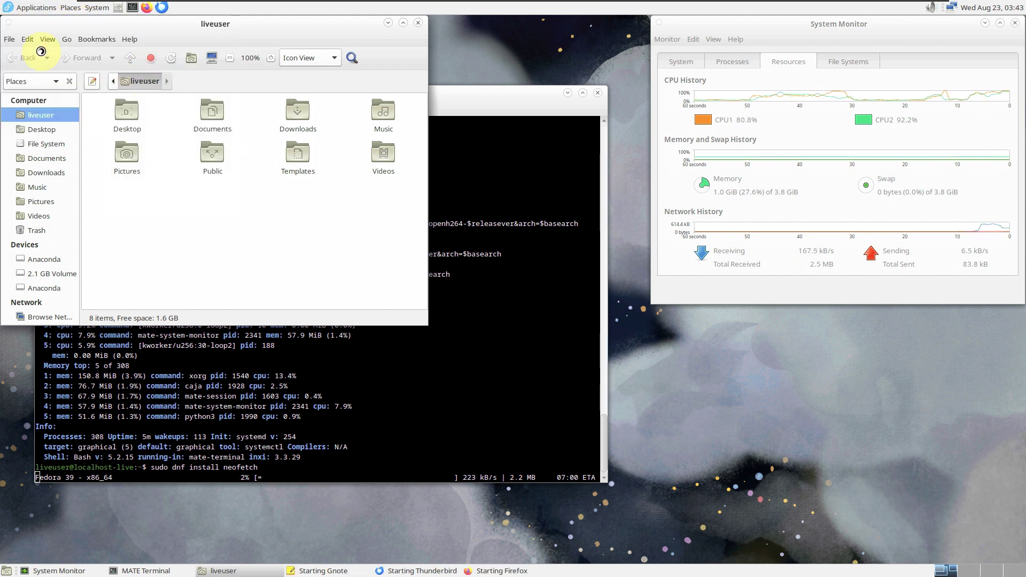
pyautogui.click(34, 7)
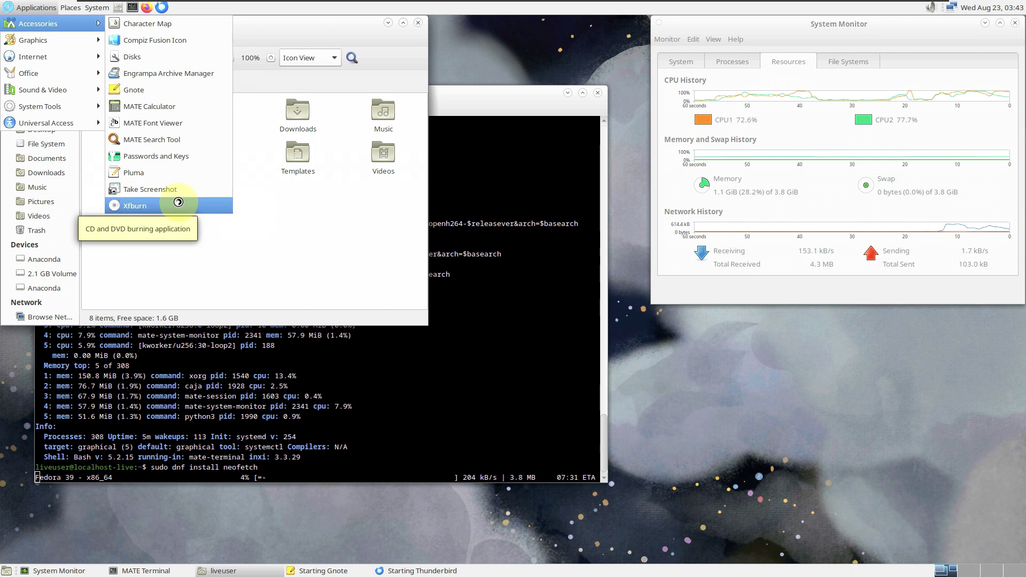
pyautogui.click(172, 171)
# - Launch the graphics applications Document Scanner, Eye of MATE Image Viewer and MATE Color Selection
pyautogui.click(30, 9)
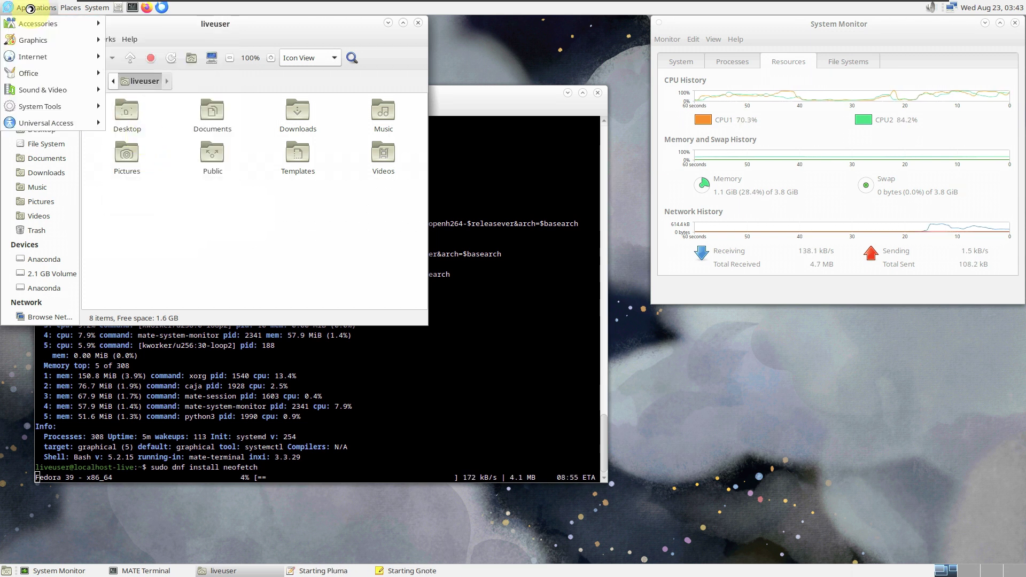
pyautogui.moveTo(37, 24)
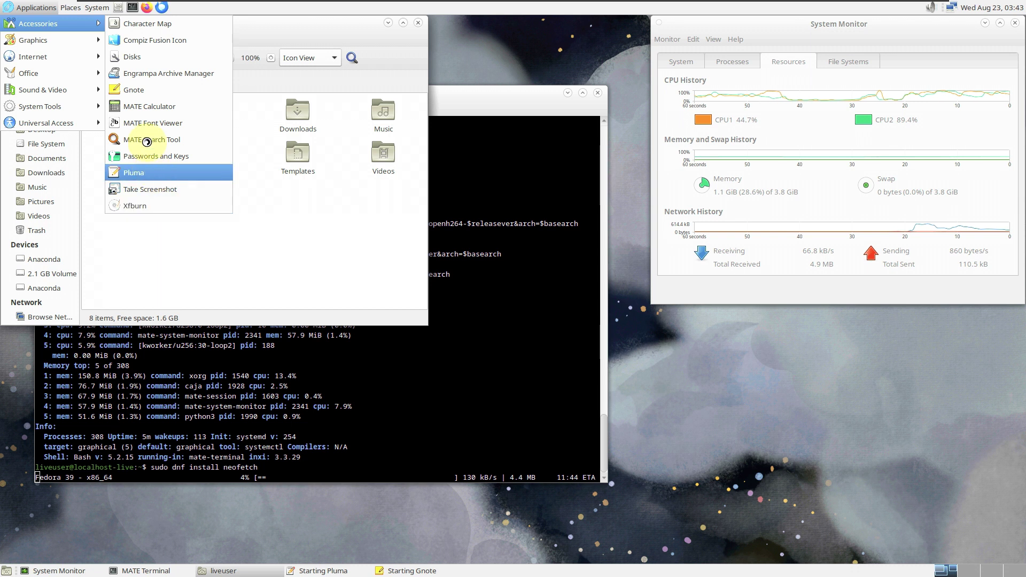
pyautogui.moveTo(80, 40)
pyautogui.click(142, 41)
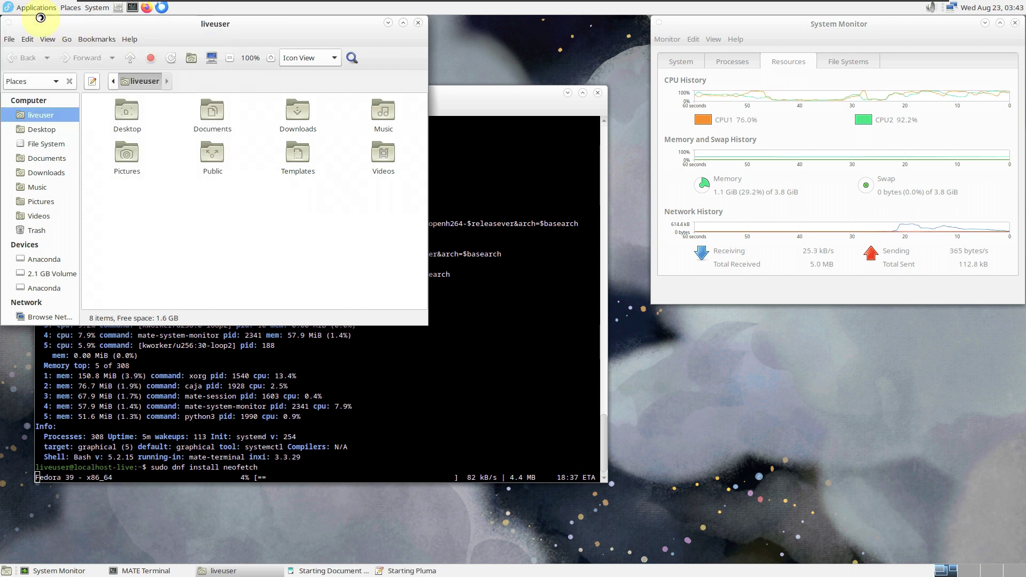
pyautogui.click(31, 8)
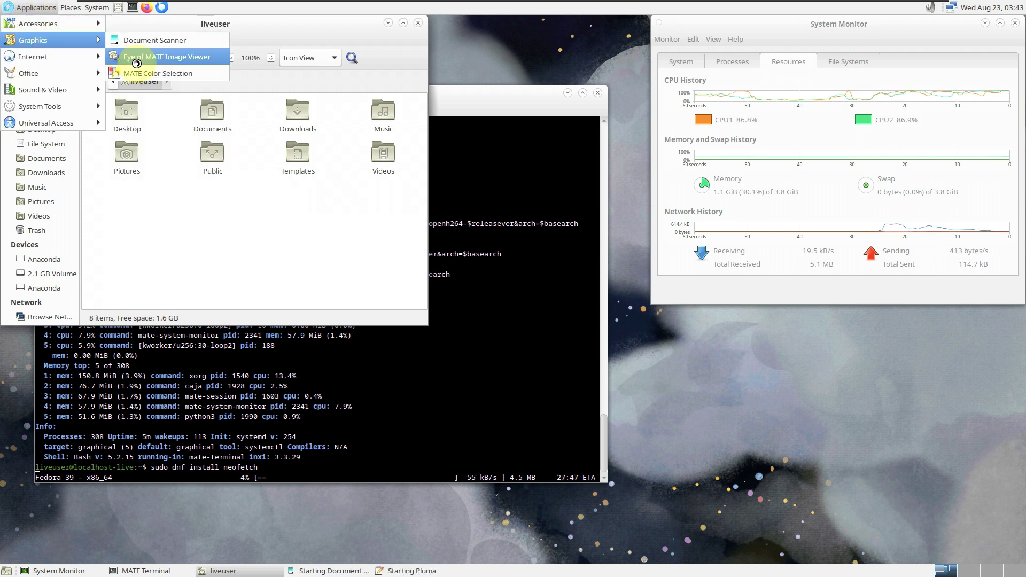
pyautogui.click(167, 57)
pyautogui.click(30, 7)
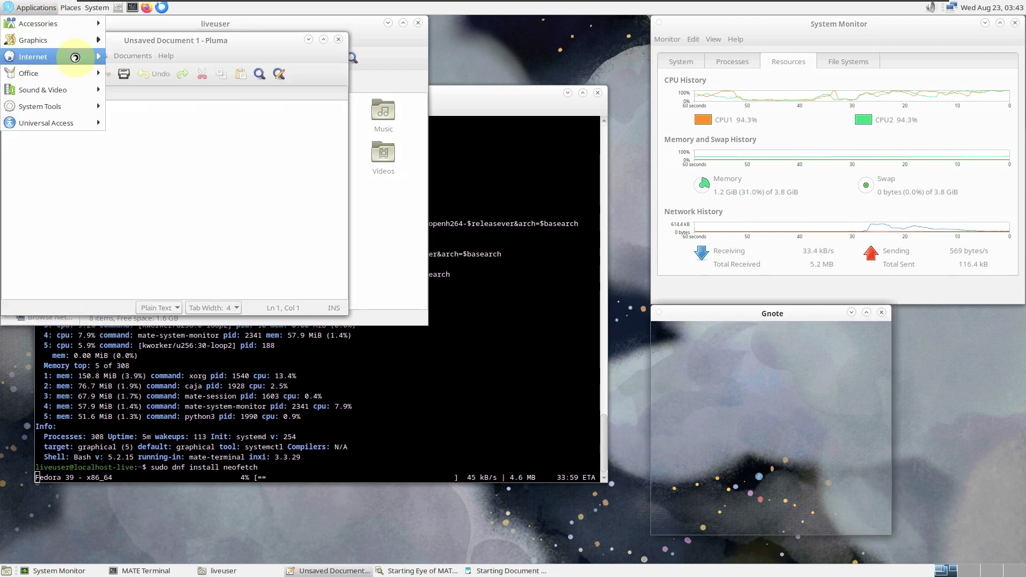
pyautogui.moveTo(75, 57)
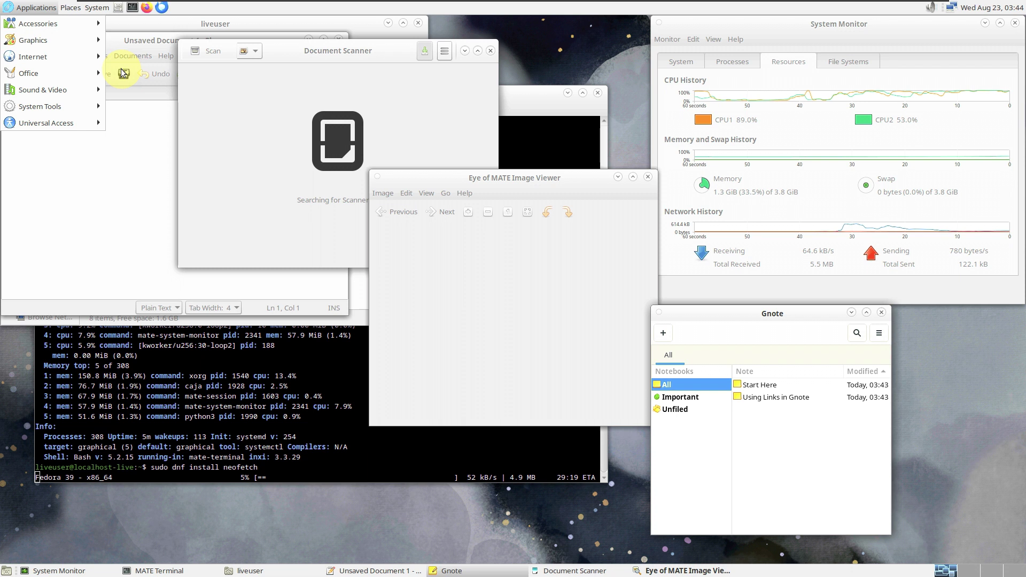
pyautogui.click(142, 71)
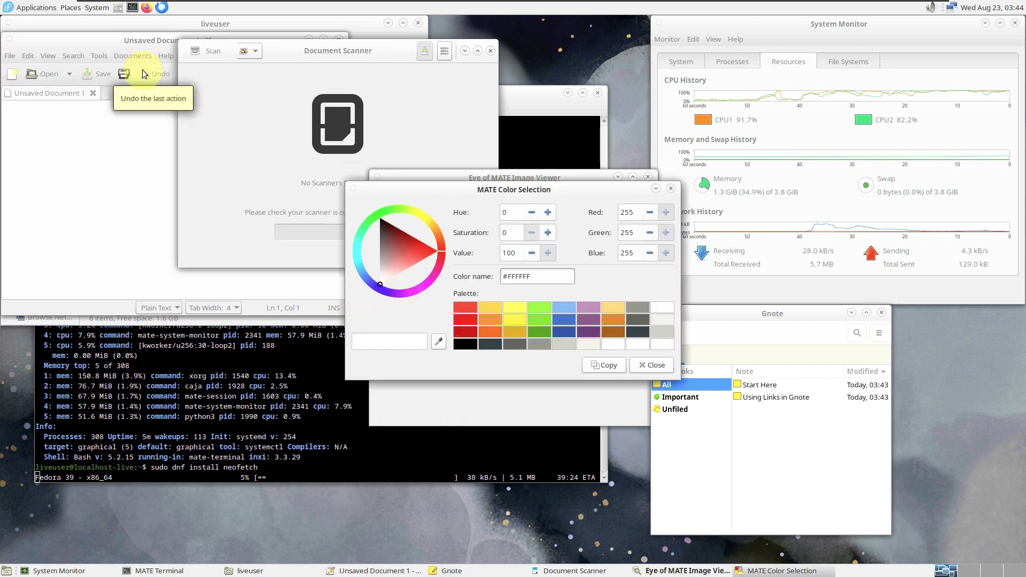
# - Launch LibreOffice Calc and Parole Media Player
pyautogui.click(24, 10)
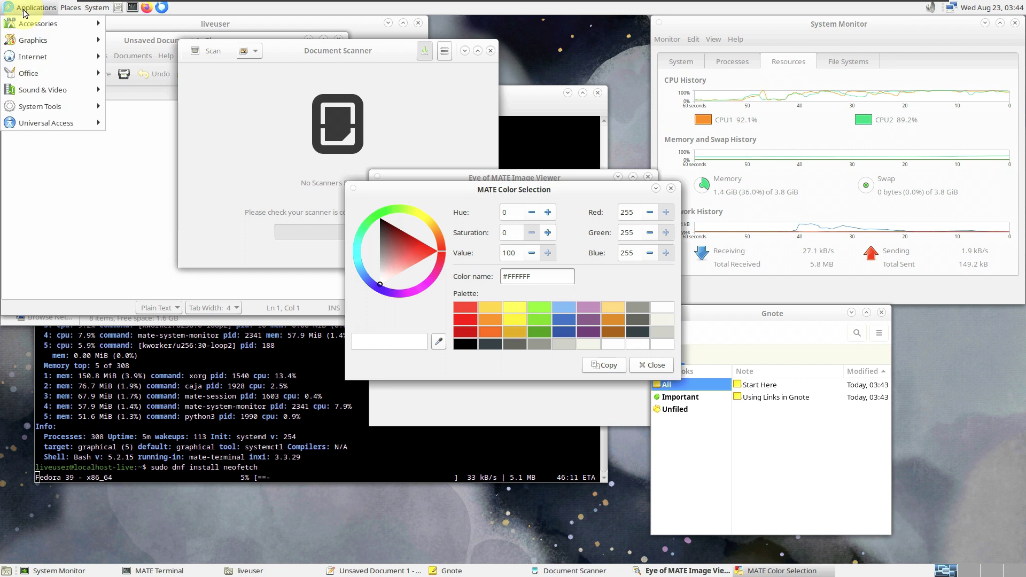
pyautogui.click(114, 74)
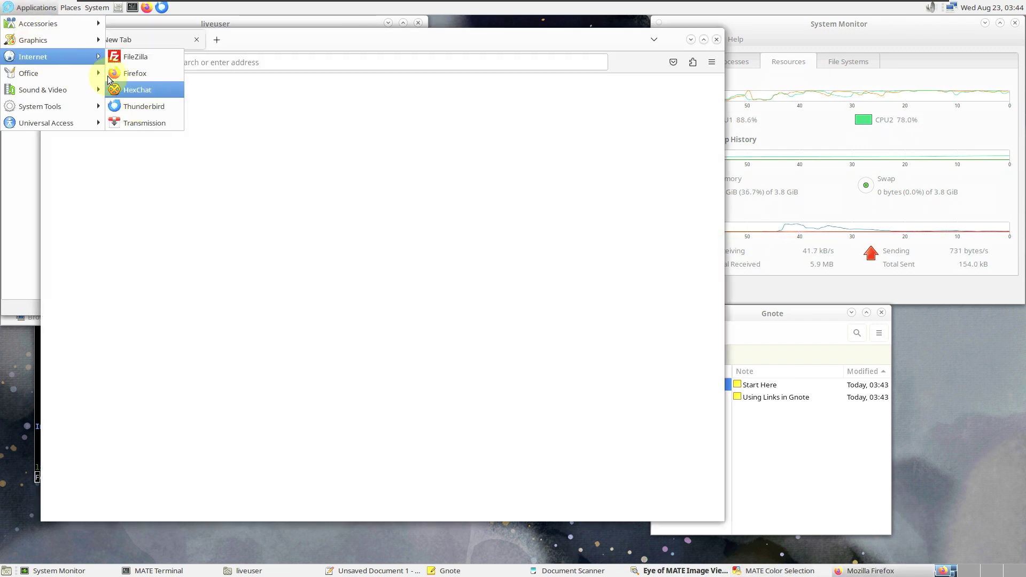
pyautogui.click(132, 90)
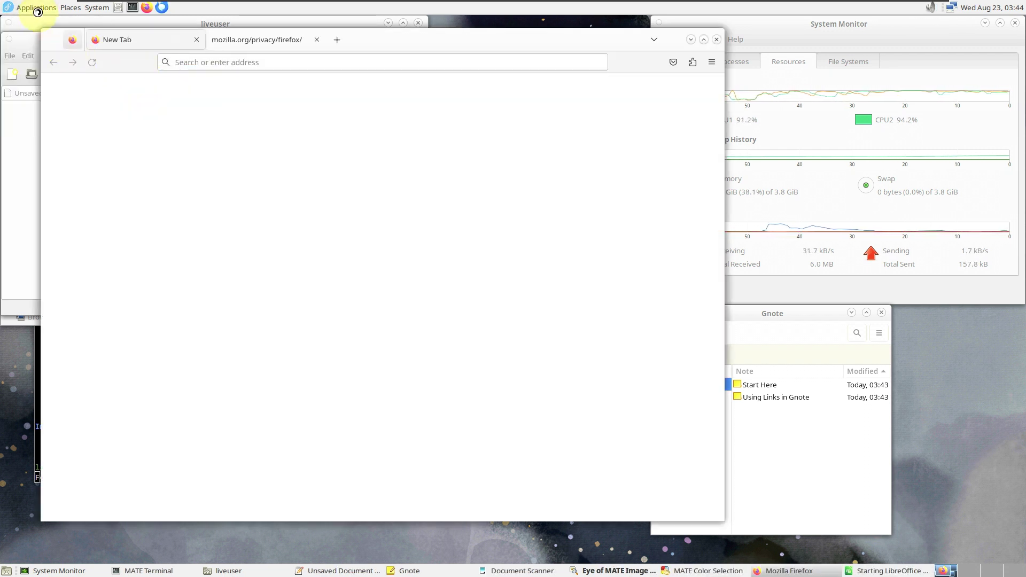
pyautogui.click(38, 11)
pyautogui.moveTo(88, 73)
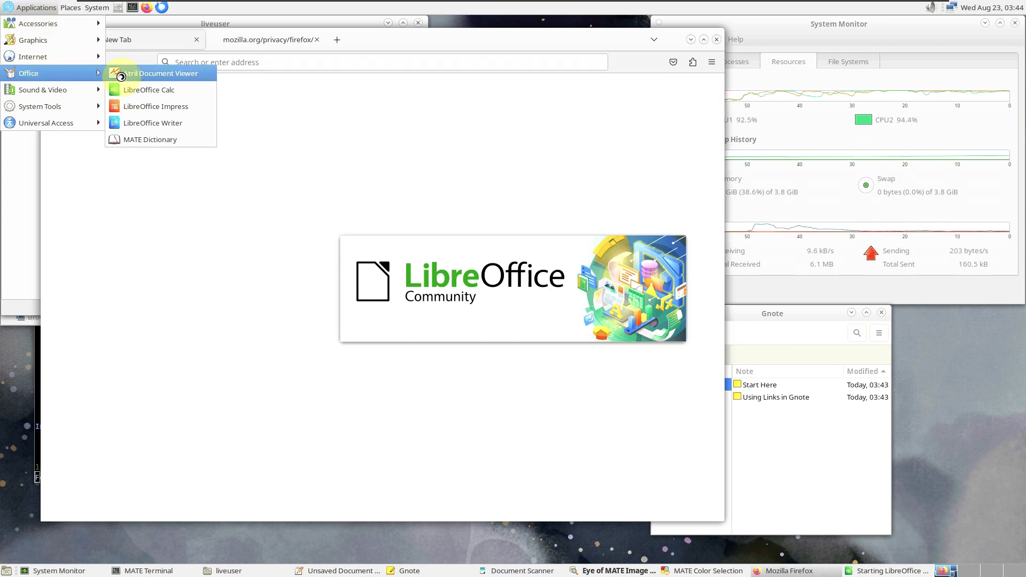
pyautogui.moveTo(75, 90)
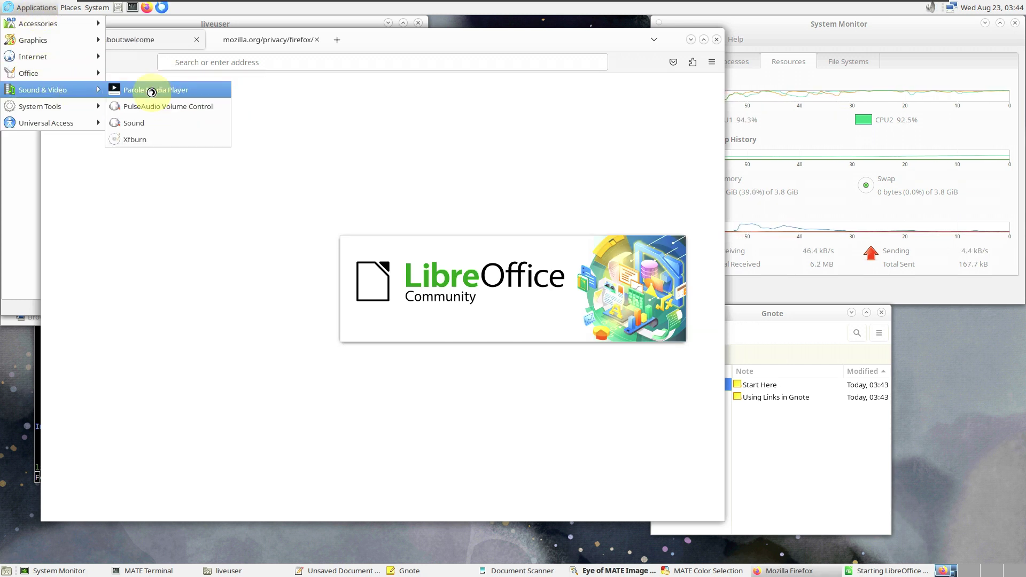
pyautogui.click(152, 91)
# - Launch PulseAudio Volume Control and the GParted partition editor
pyautogui.click(36, 8)
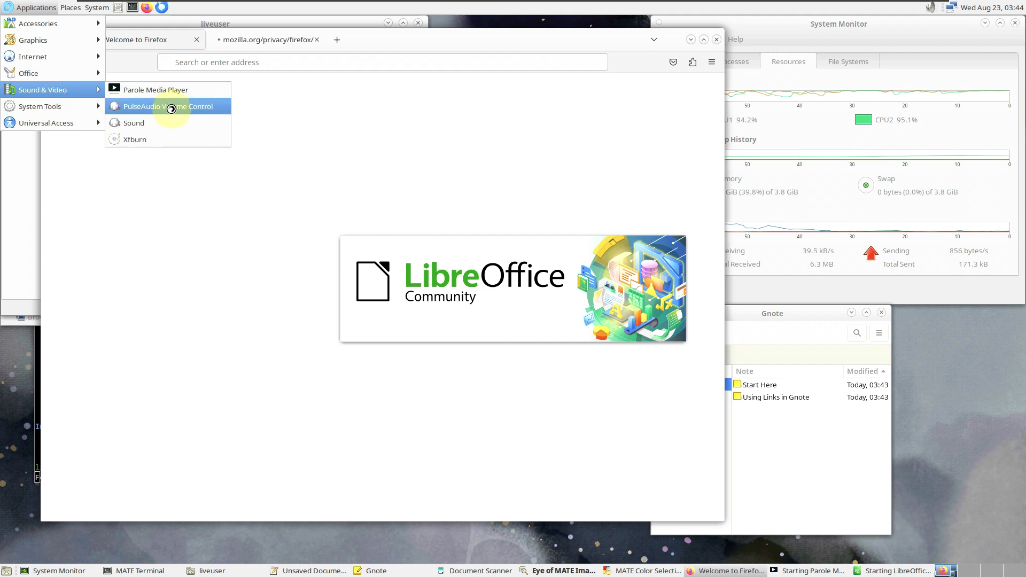
pyautogui.click(171, 108)
pyautogui.click(11, 8)
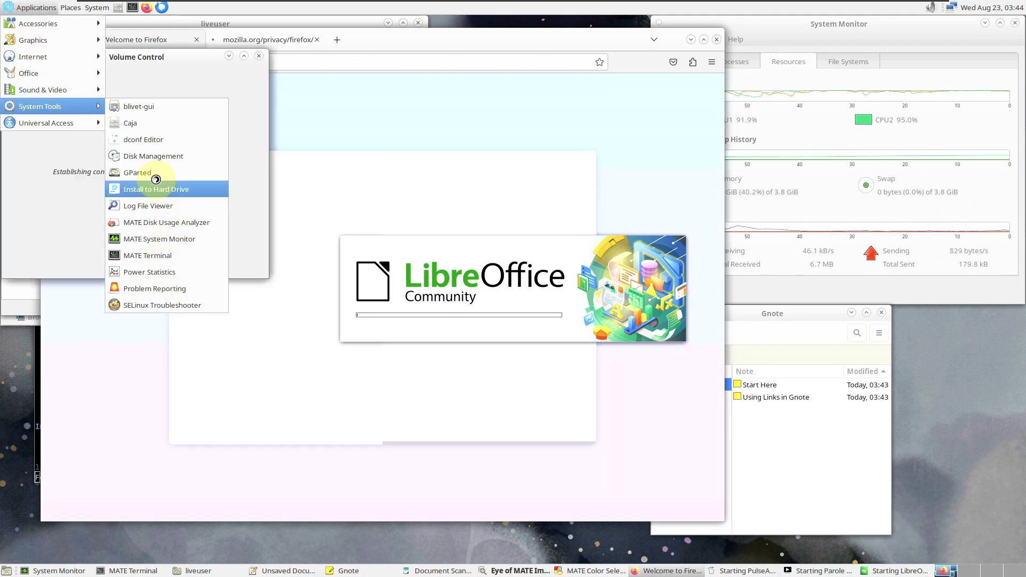
pyautogui.click(152, 174)
# - Look through the applications listed under System Tools and Universal Access without launching any
pyautogui.click(32, 8)
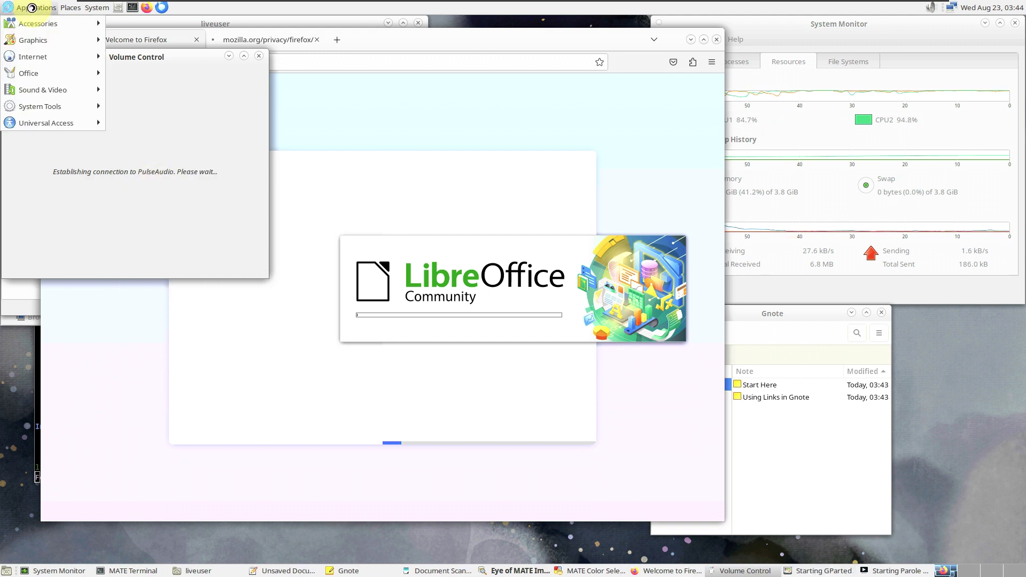
pyautogui.moveTo(41, 107)
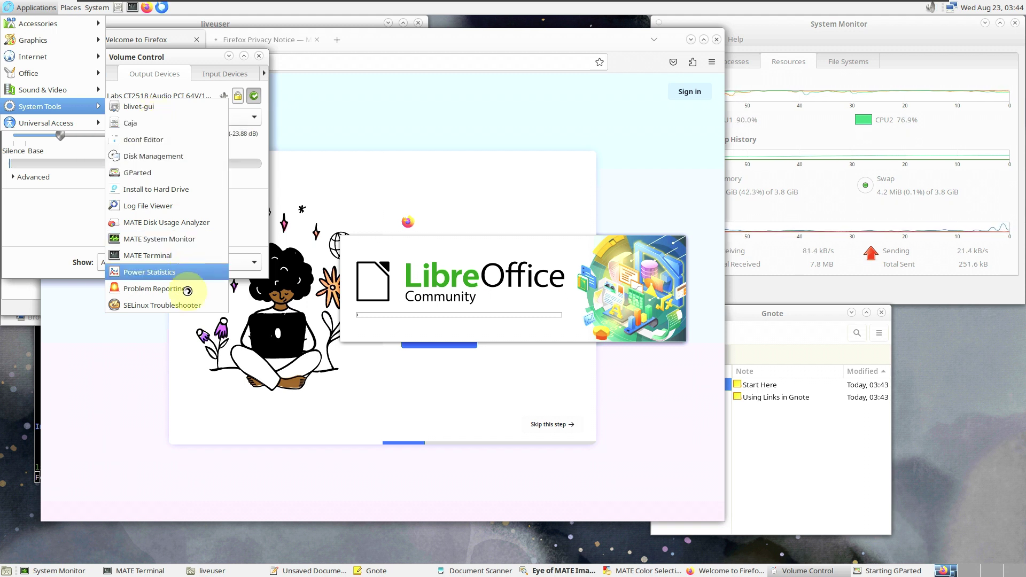
pyautogui.moveTo(80, 129)
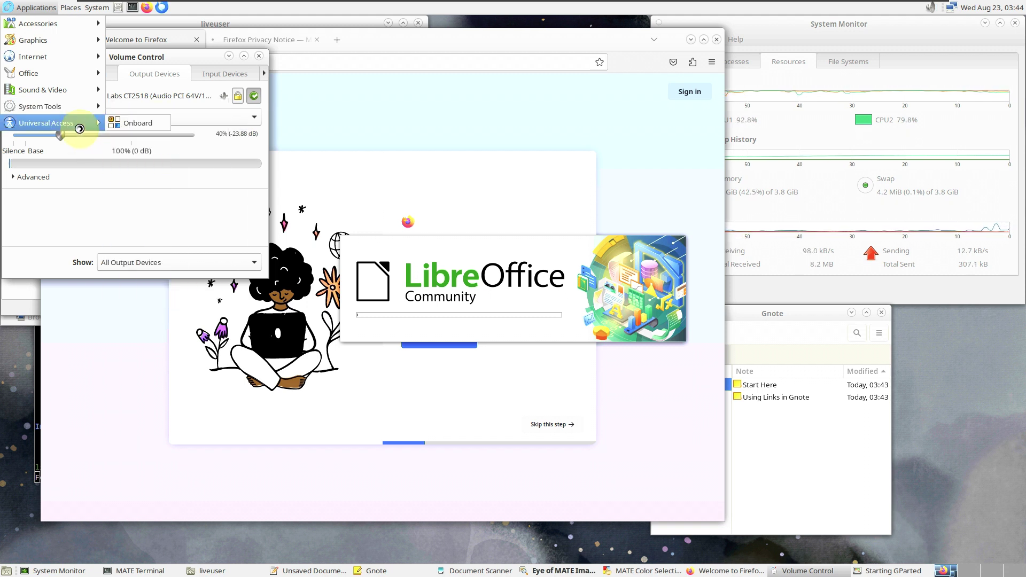
pyautogui.click(962, 385)
# - Check the terminal and bring System Monitor to the front to examine CPU, memory and network usage while the applications load
pyautogui.click(819, 36)
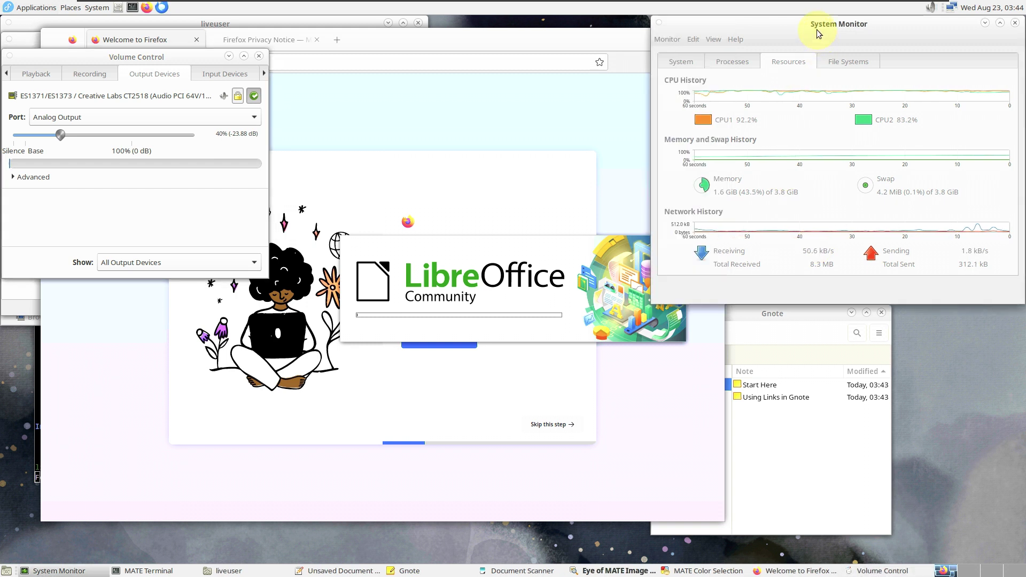
pyautogui.press('Return')
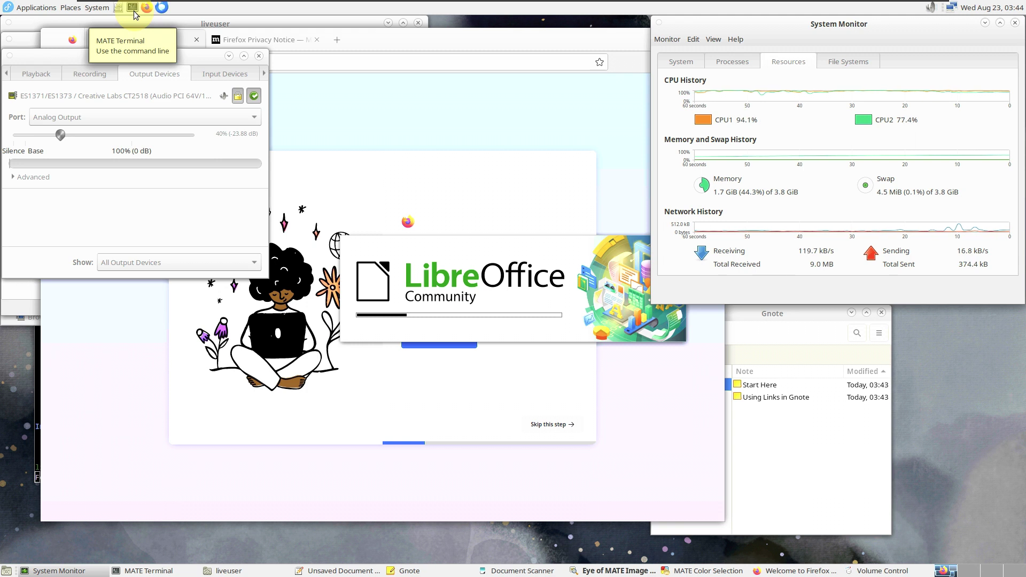
pyautogui.click(152, 571)
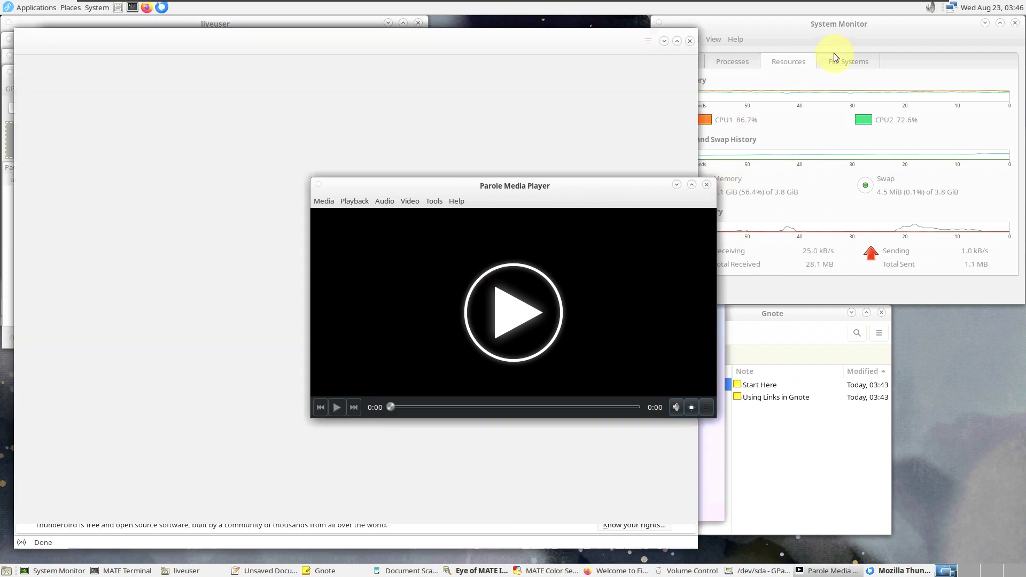
pyautogui.click(830, 24)
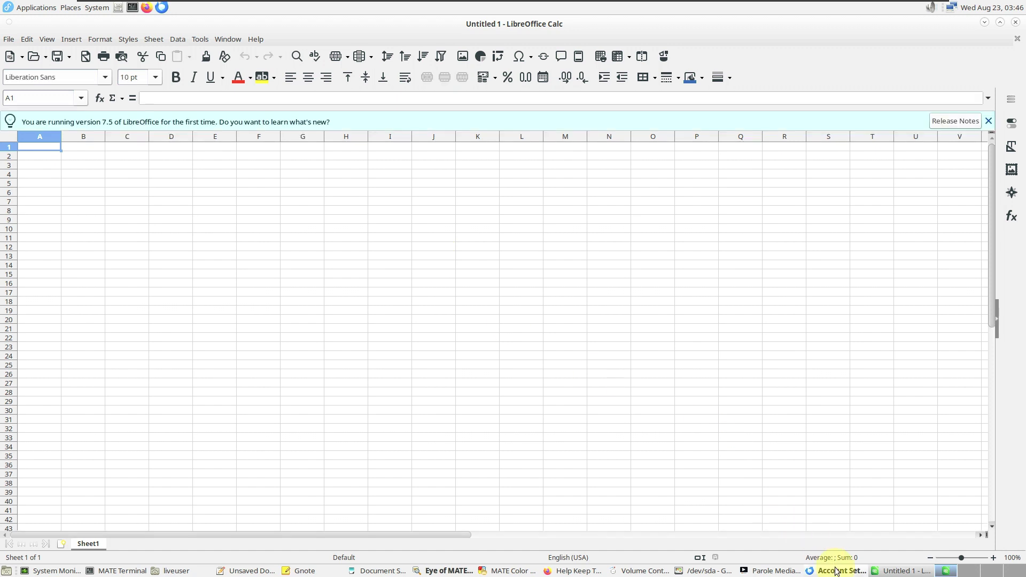
pyautogui.click(37, 571)
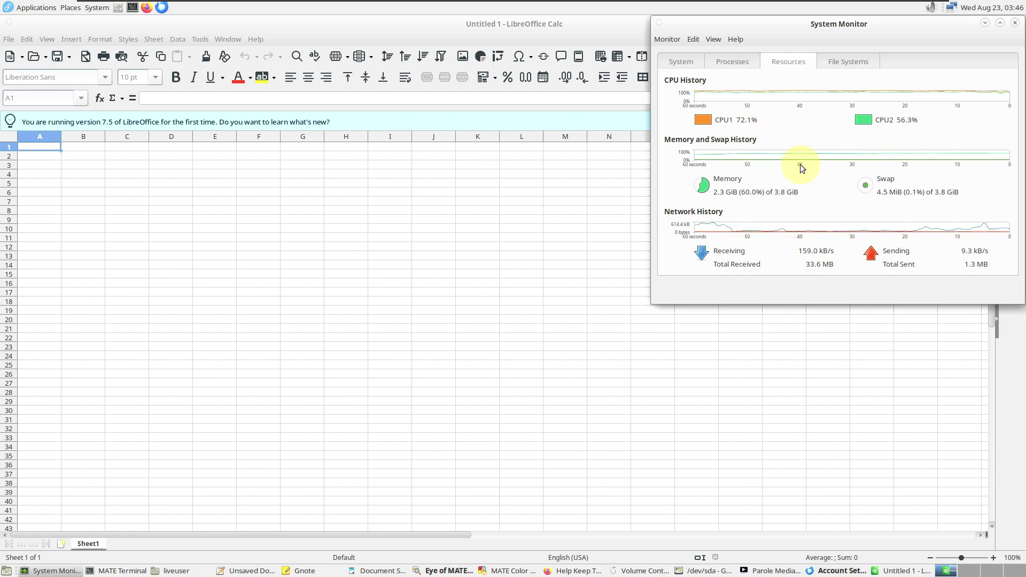
# - Check the LibreOffice version in its About information and exit LibreOffice Calc
pyautogui.click(438, 26)
pyautogui.click(251, 42)
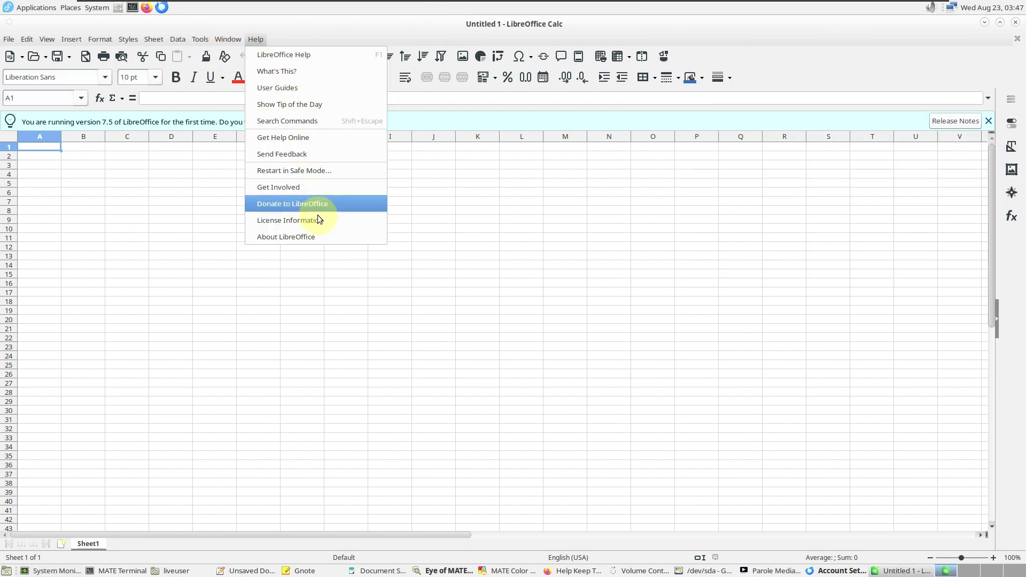
pyautogui.click(319, 229)
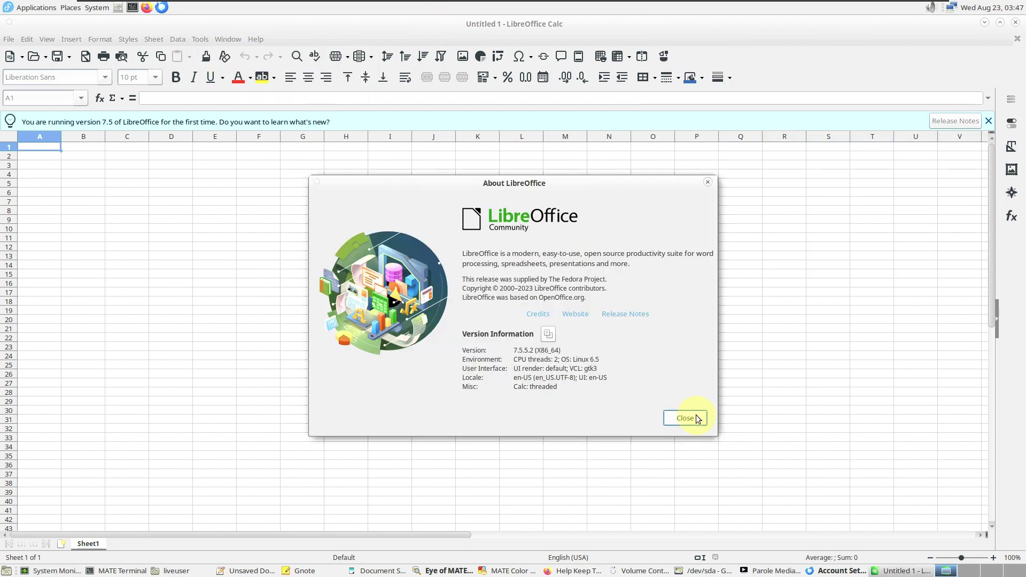
pyautogui.click(692, 418)
pyautogui.click(9, 39)
pyautogui.click(99, 434)
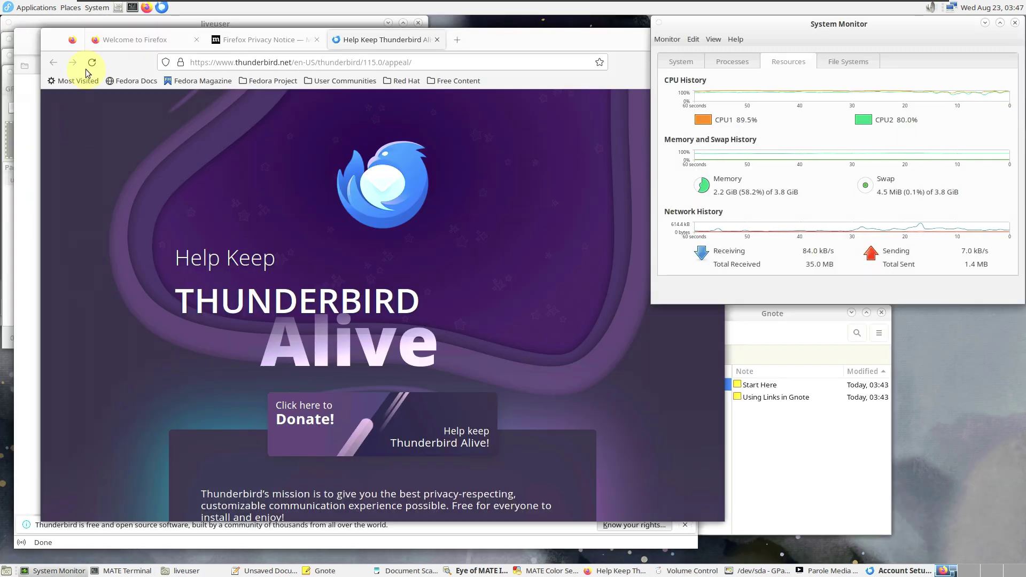
# - Close the Firefox Privacy Notice and Thunderbird appeal tabs, keeping the Welcome to Firefox tab
pyautogui.click(318, 42)
pyautogui.click(318, 40)
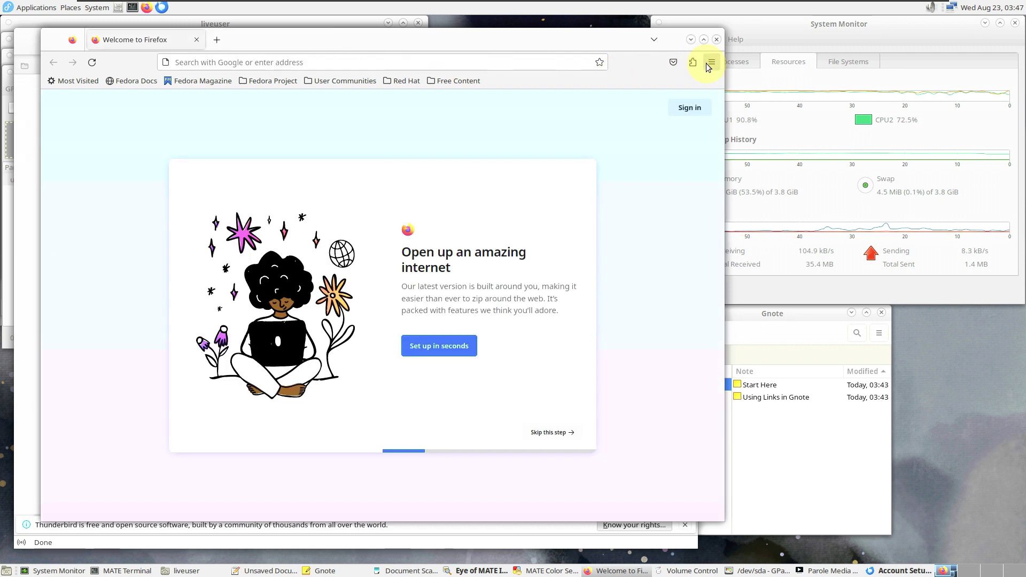
# - Check the Firefox version in its About information and close the browser
pyautogui.click(706, 63)
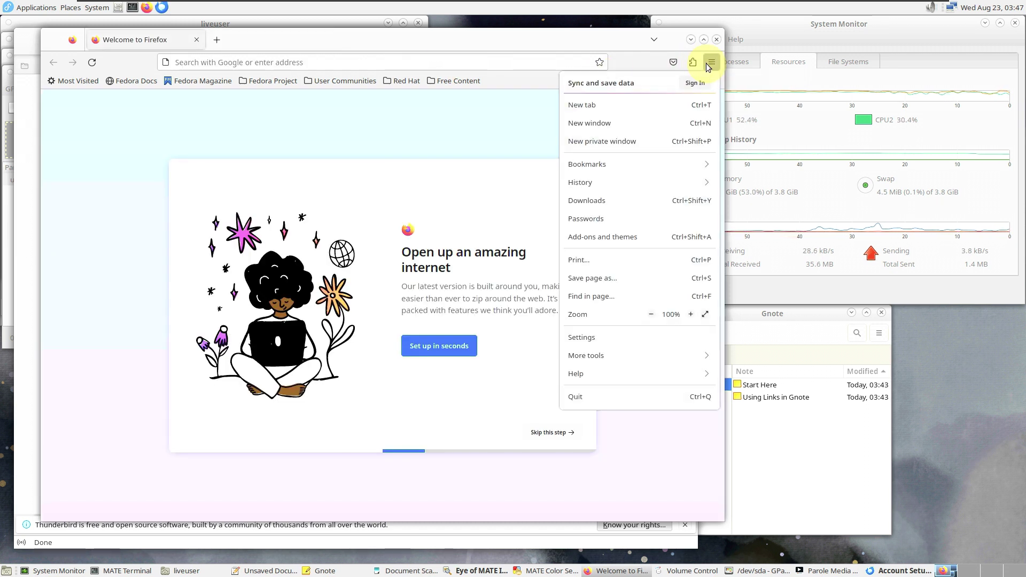
pyautogui.click(641, 369)
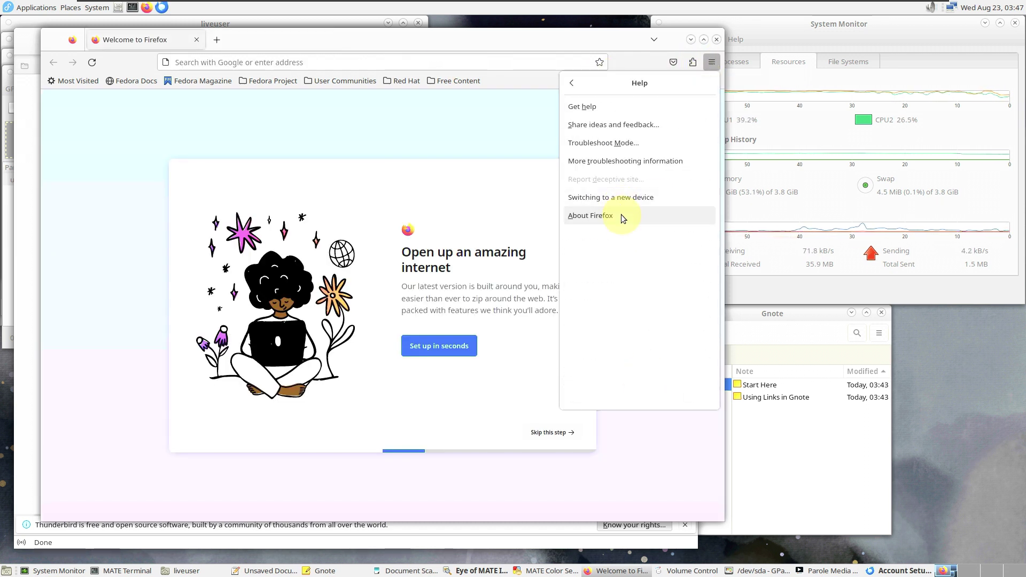
pyautogui.click(621, 214)
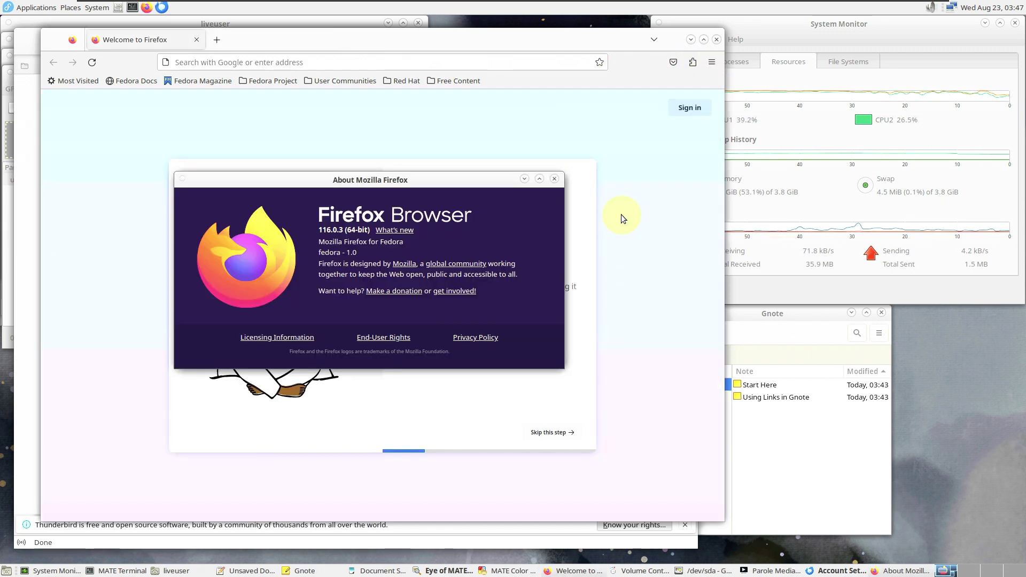
pyautogui.click(555, 180)
pyautogui.click(716, 40)
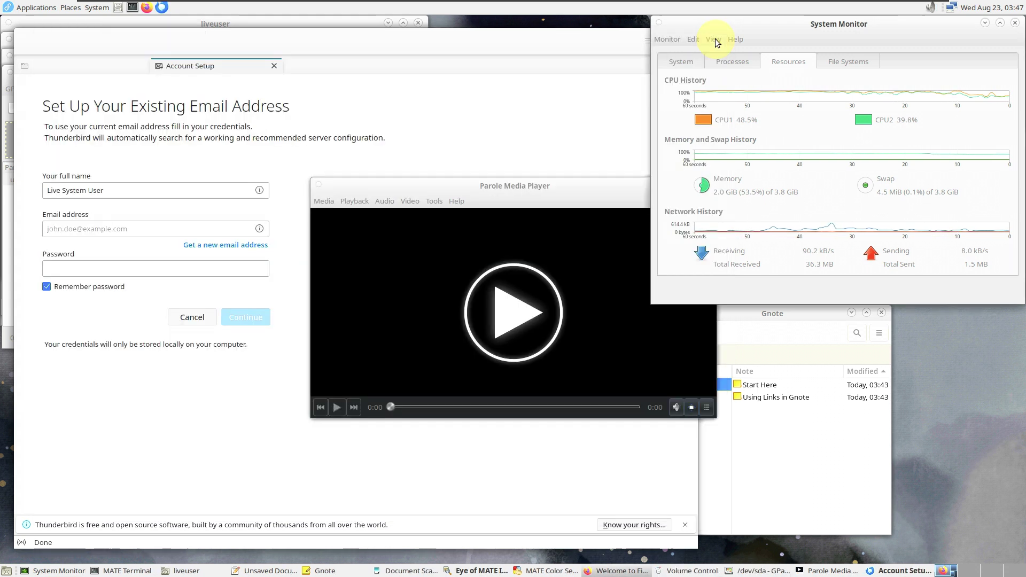
# - Check the Parole Media Player version in its About information
pyautogui.click(452, 201)
pyautogui.click(484, 256)
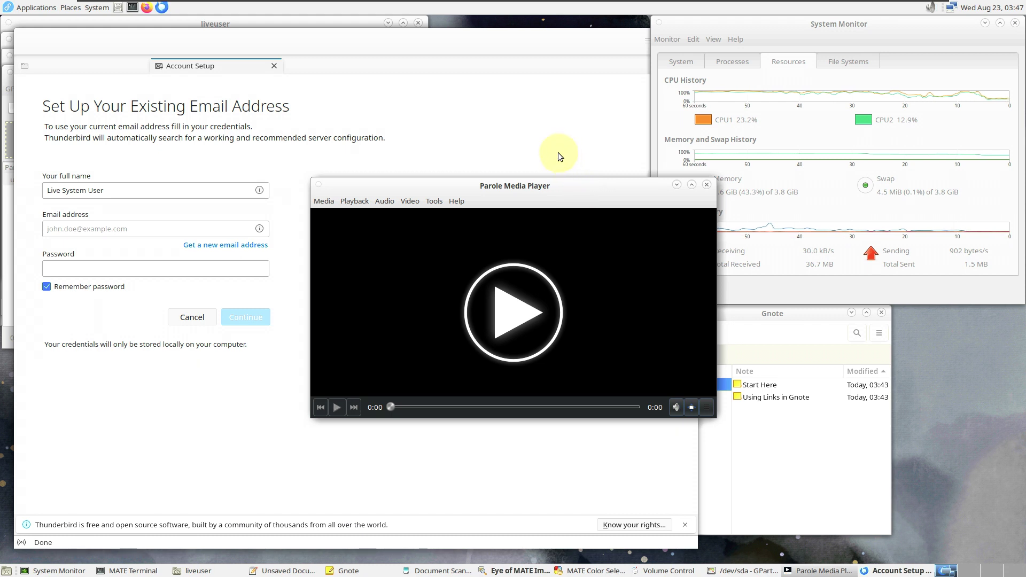
pyautogui.click(456, 202)
pyautogui.click(479, 258)
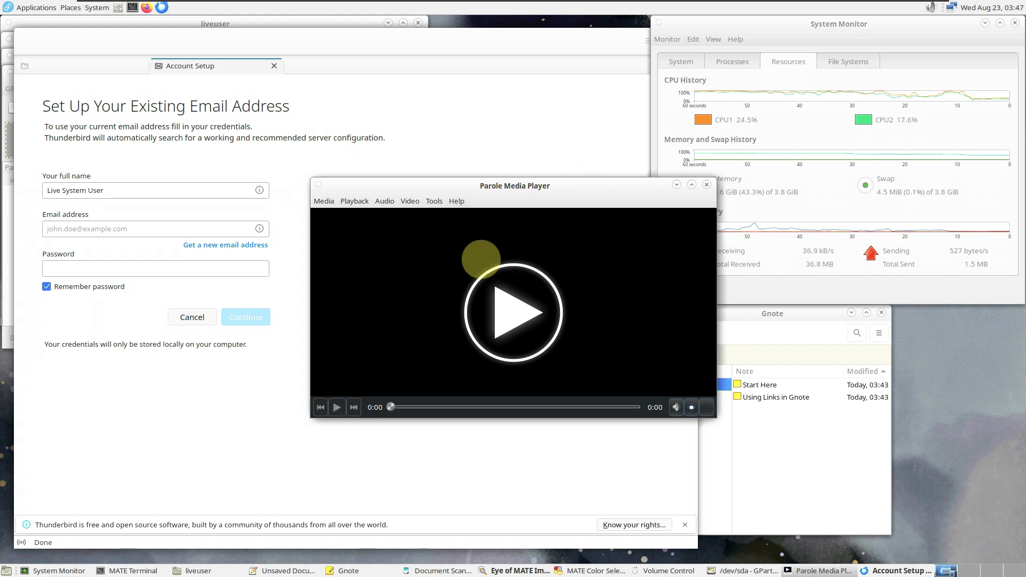
# - Move the Parole Media Player window lower and close Thunderbird's Account Setup page
pyautogui.moveTo(538, 182); pyautogui.dragTo(538, 239)
pyautogui.click(272, 71)
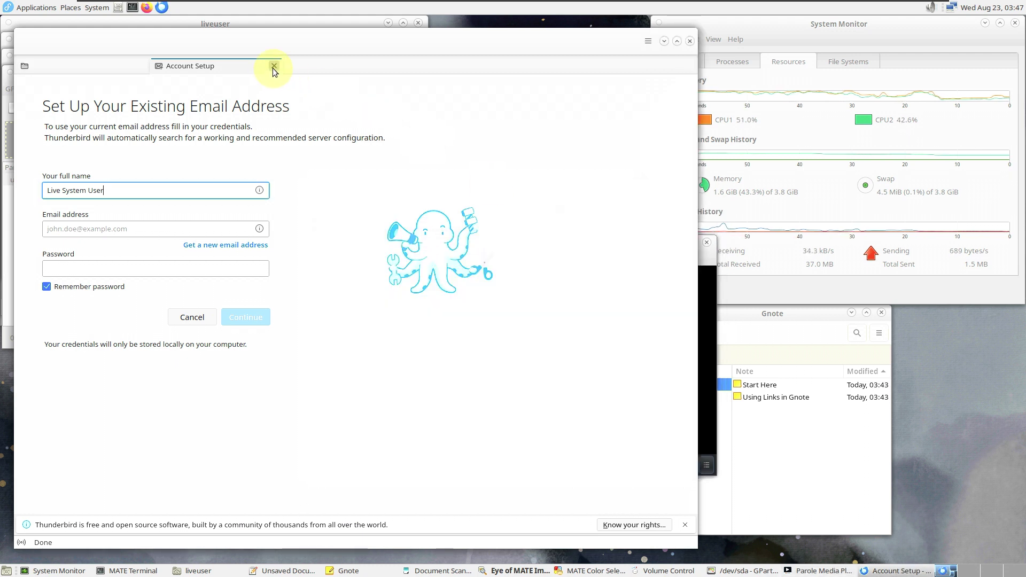
pyautogui.click(272, 68)
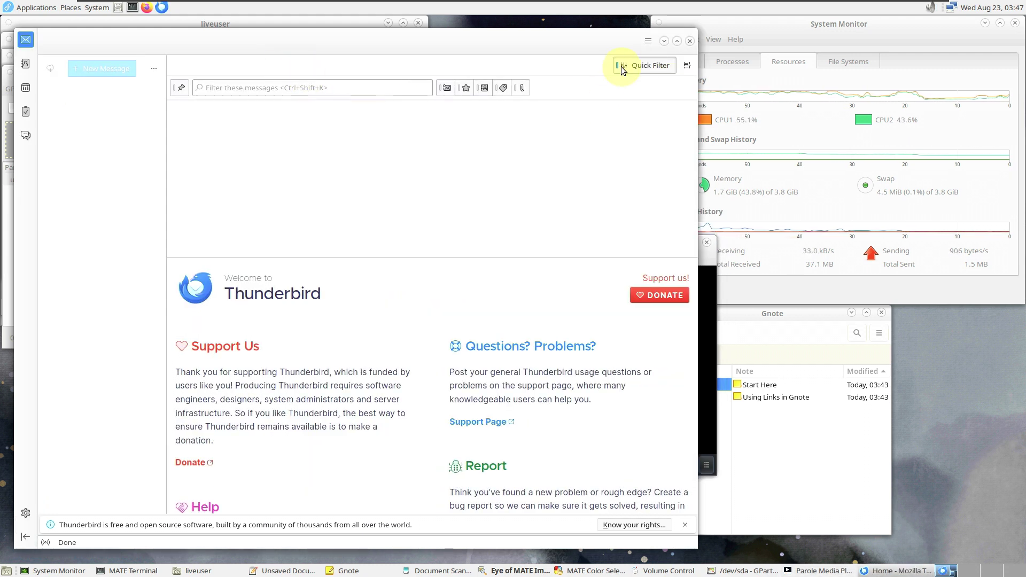
# - Check the Thunderbird version in its About information and close Thunderbird
pyautogui.click(649, 45)
pyautogui.click(588, 242)
pyautogui.click(576, 231)
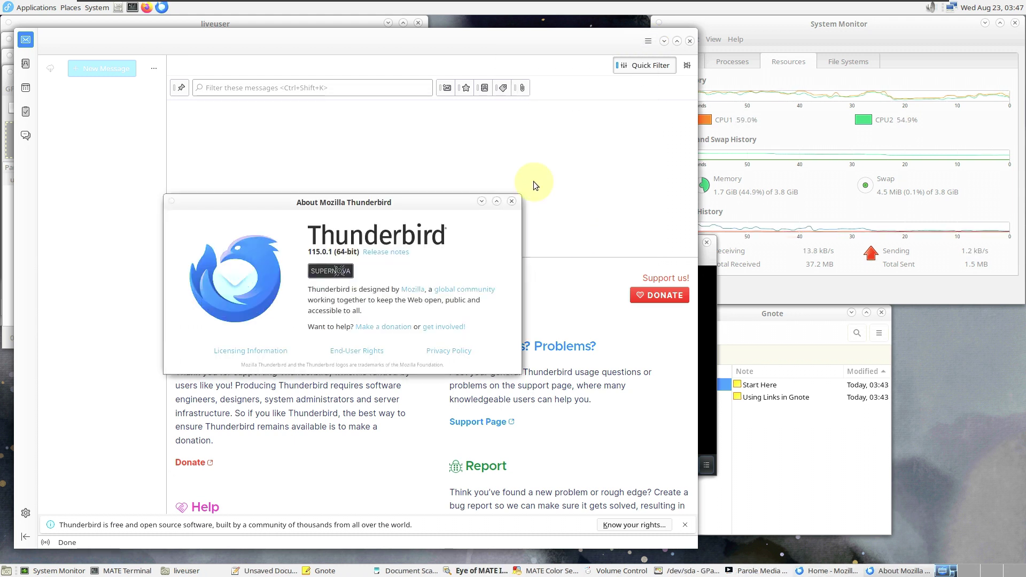
pyautogui.click(511, 201)
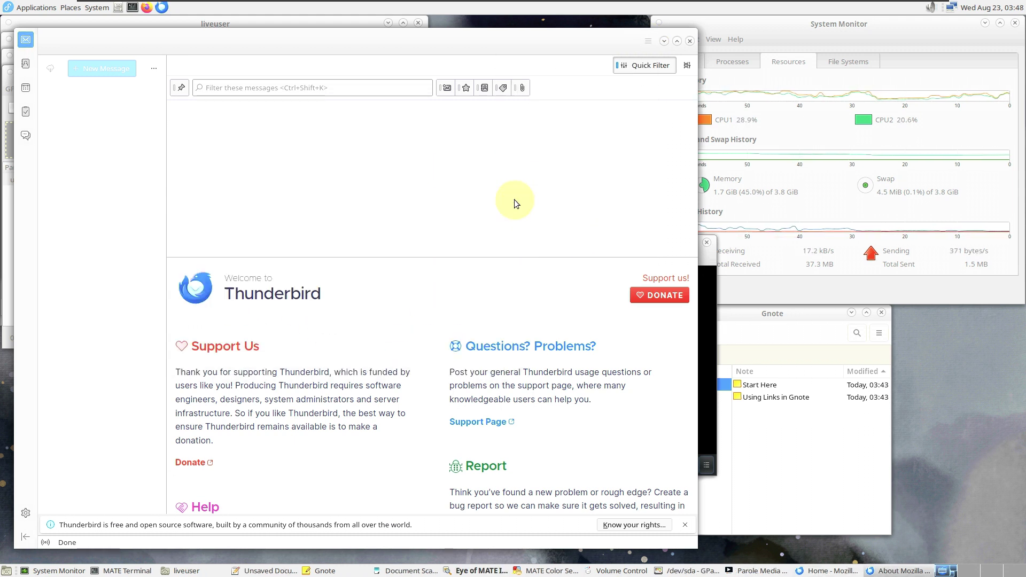
pyautogui.click(690, 41)
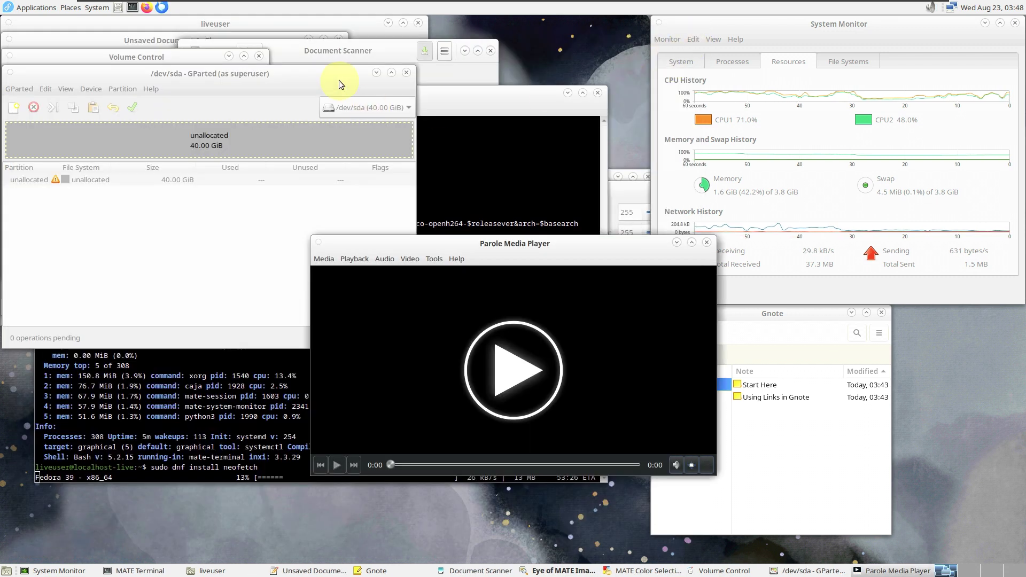
# - Check the GParted version in its About information and close the partition editor
pyautogui.click(270, 75)
pyautogui.click(151, 88)
pyautogui.click(167, 121)
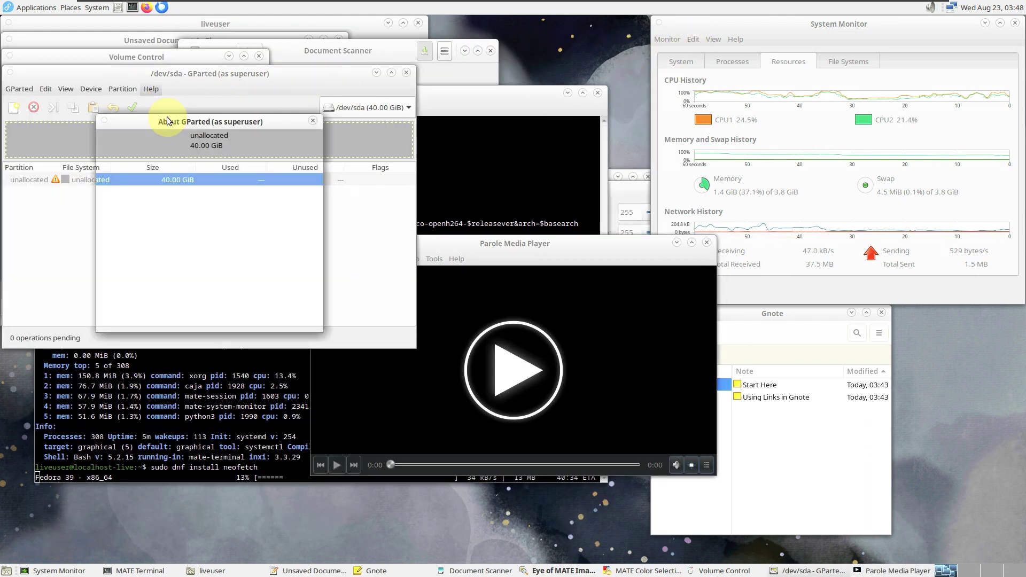
pyautogui.click(297, 316)
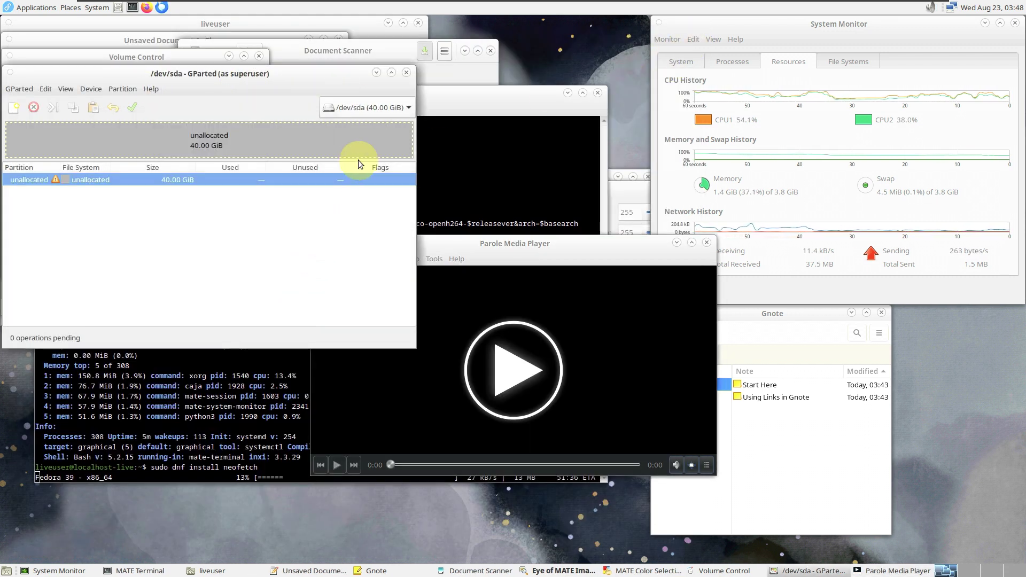
pyautogui.click(406, 73)
# - Check the Document Scanner version in its About information and close the scanner application
pyautogui.click(303, 63)
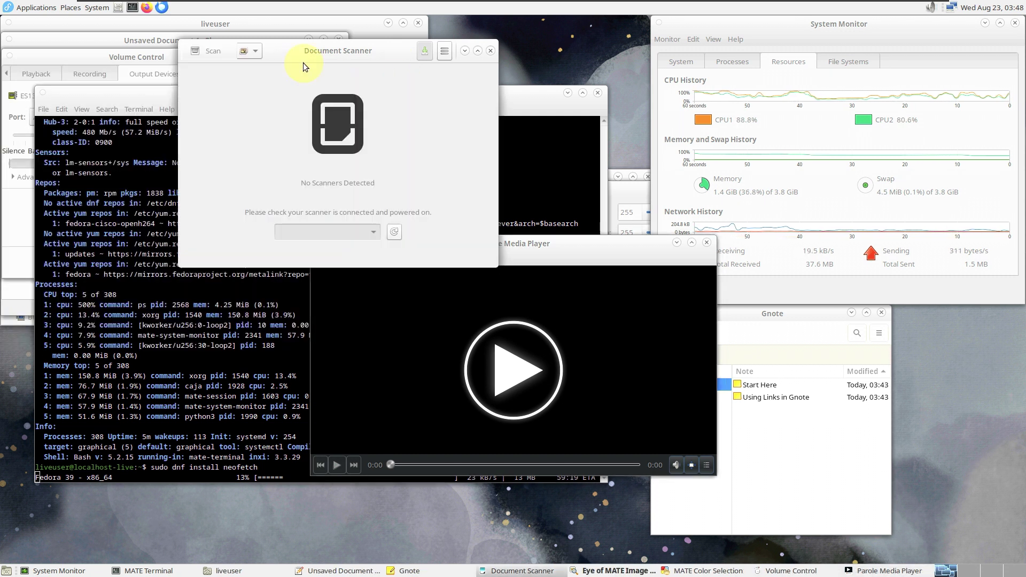
pyautogui.click(445, 53)
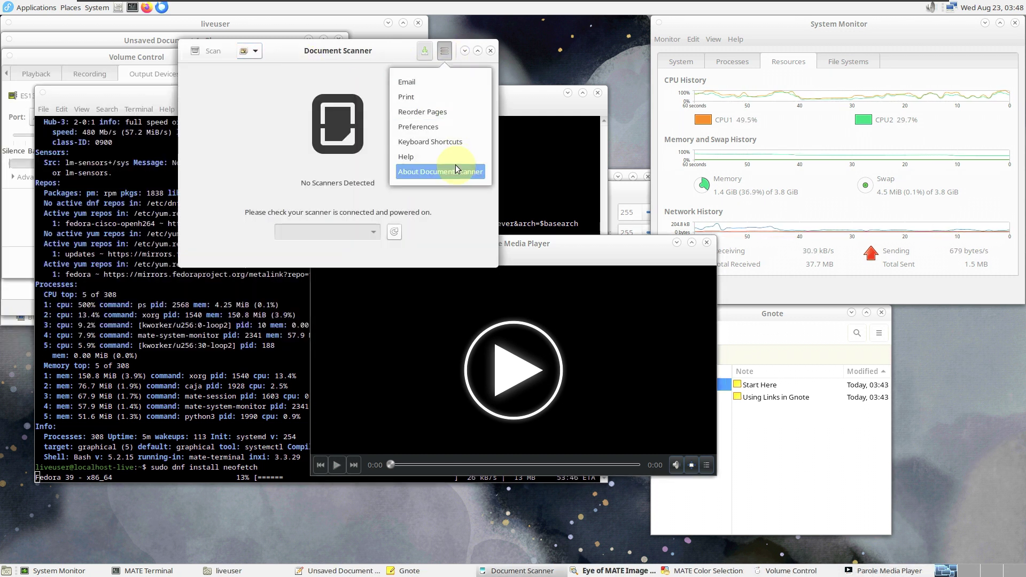
pyautogui.click(456, 167)
pyautogui.click(441, 55)
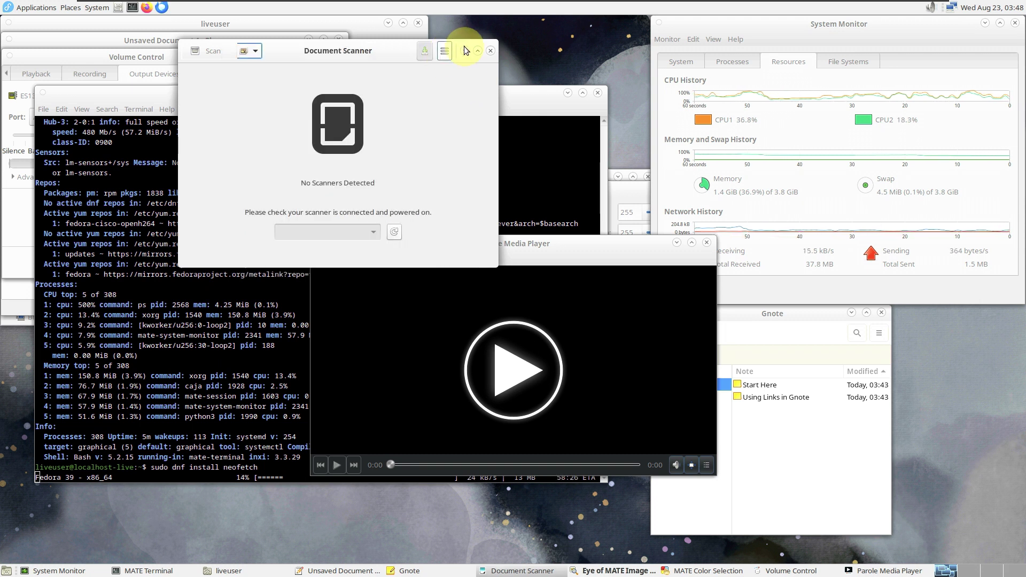
pyautogui.click(492, 52)
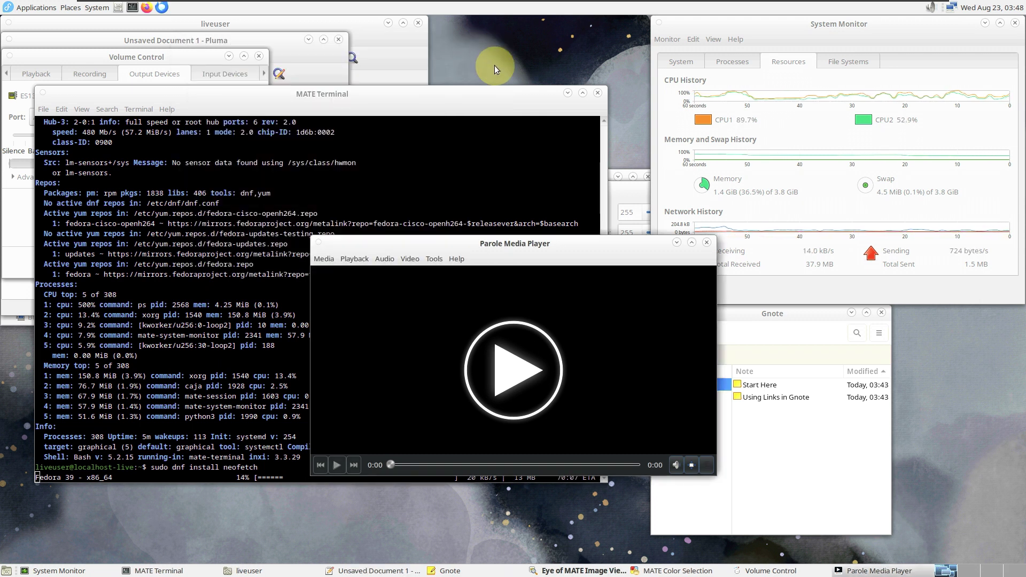
# - Enter "youtube.com/9to5linux" and, two lines below, "subscribe" in the unsaved Pluma document
pyautogui.click(209, 54)
pyautogui.click(221, 41)
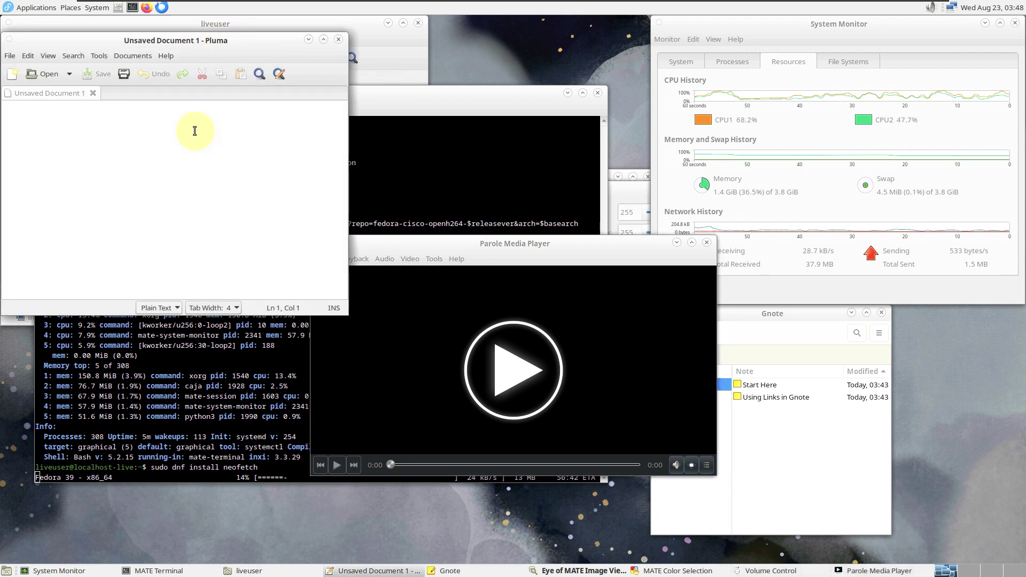
pyautogui.write('y')
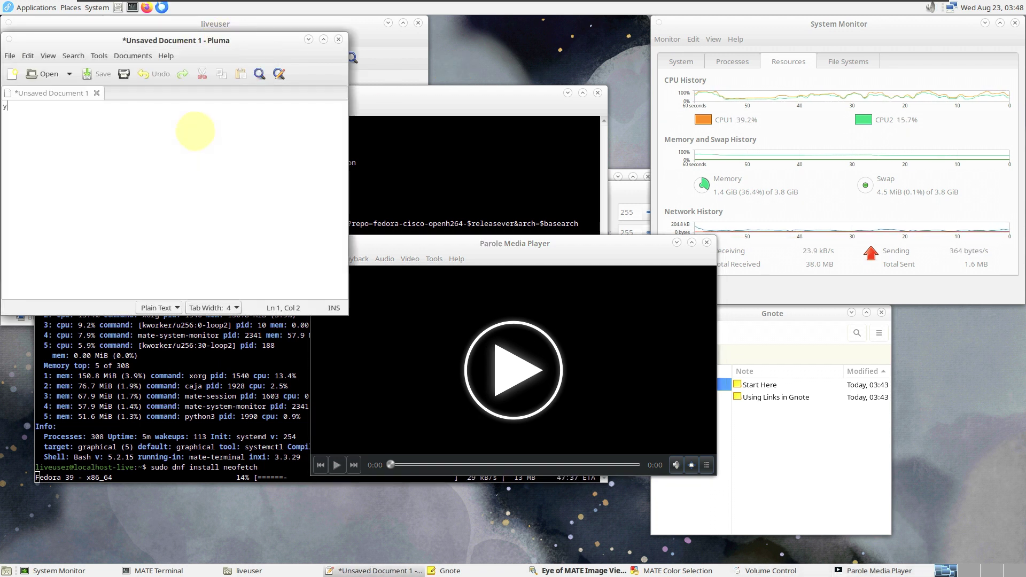
pyautogui.write('outube.com/')
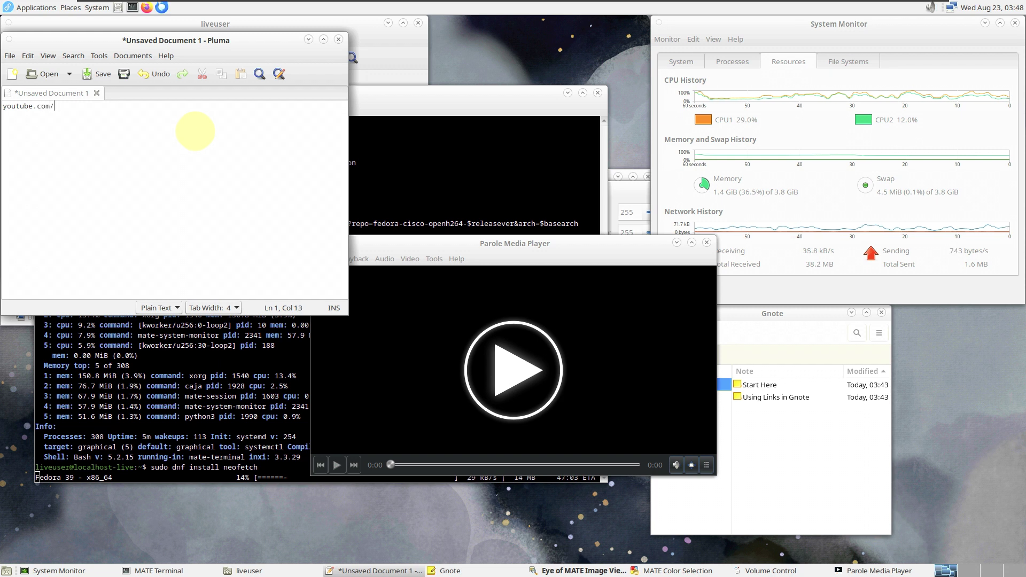
pyautogui.write('9to5linux')
pyautogui.press('Return')
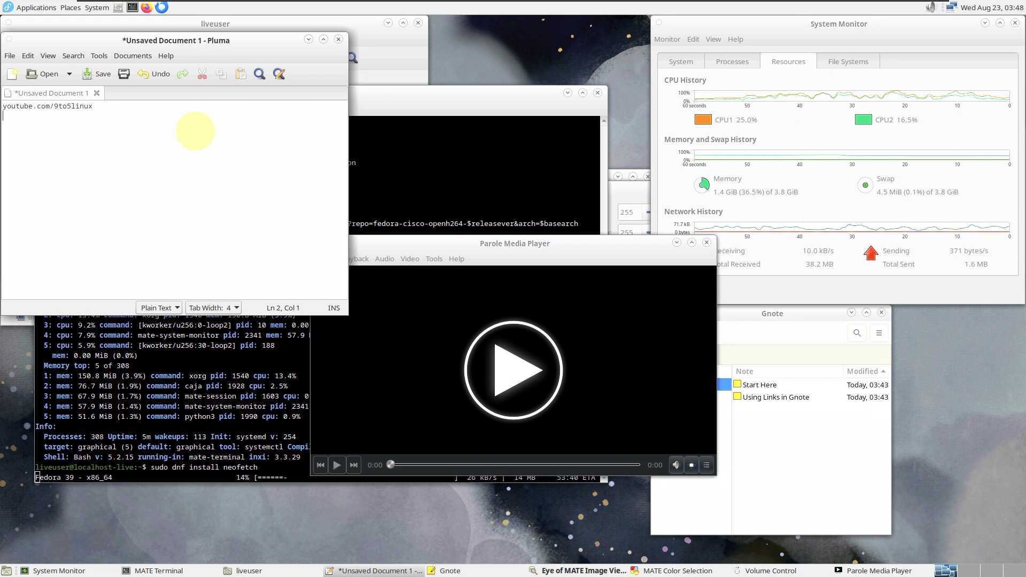
pyautogui.write('subscribe')
# - Check the Pluma version in its About information and close the editor without saving the document
pyautogui.click(166, 56)
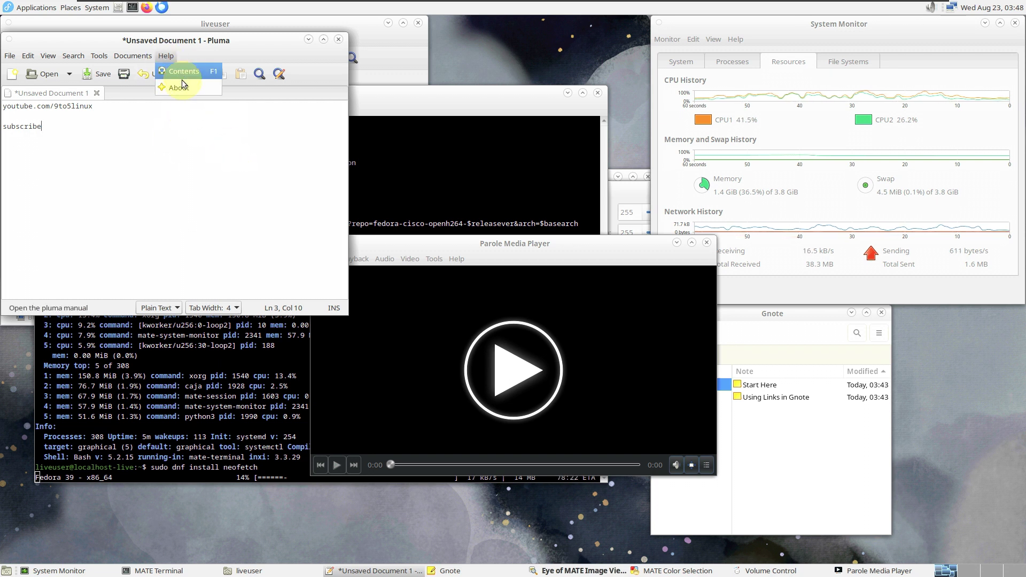
pyautogui.click(178, 87)
pyautogui.click(295, 59)
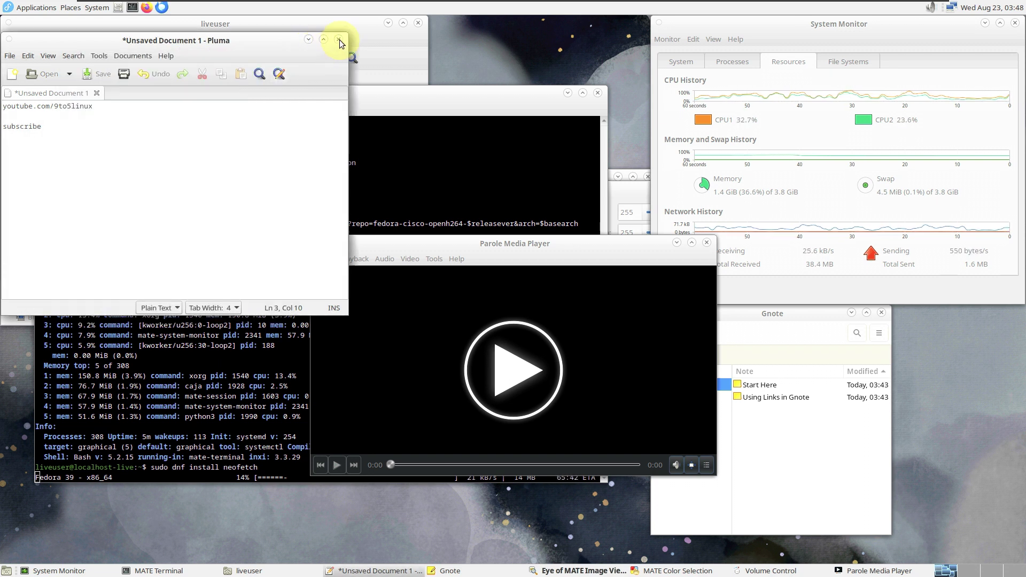
pyautogui.click(340, 43)
pyautogui.click(140, 217)
# - Move the Volume Control window aside, check the Caja version in its About information and close the file manager
pyautogui.moveTo(180, 68); pyautogui.dragTo(379, 175)
pyautogui.click(272, 31)
pyautogui.click(126, 41)
pyautogui.click(155, 80)
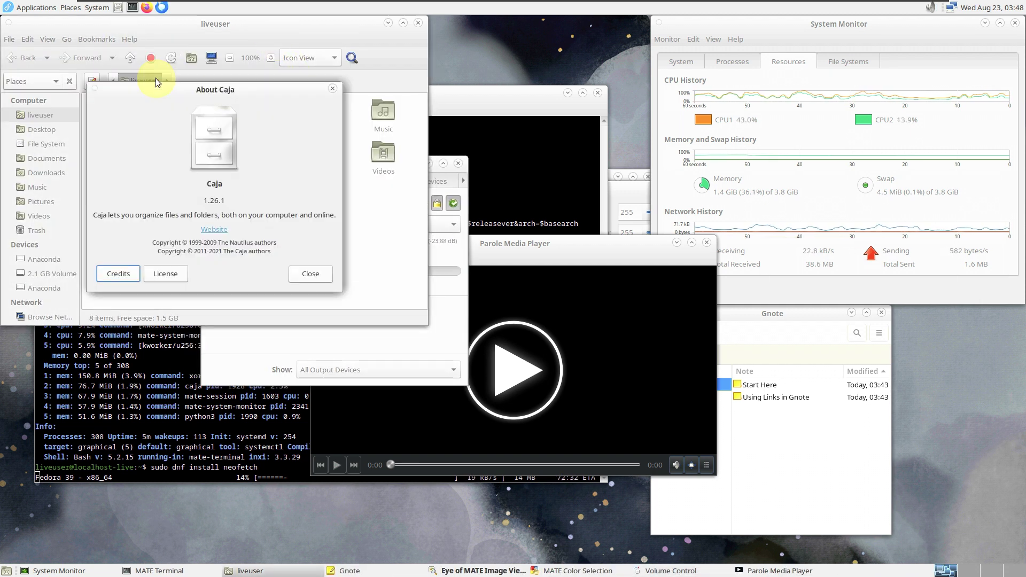
pyautogui.click(333, 88)
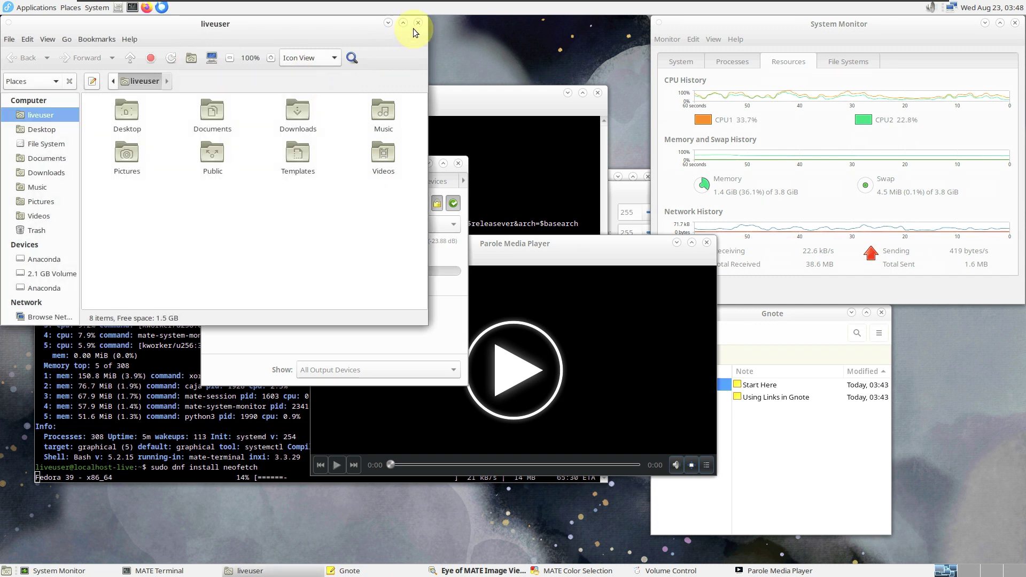
pyautogui.click(417, 23)
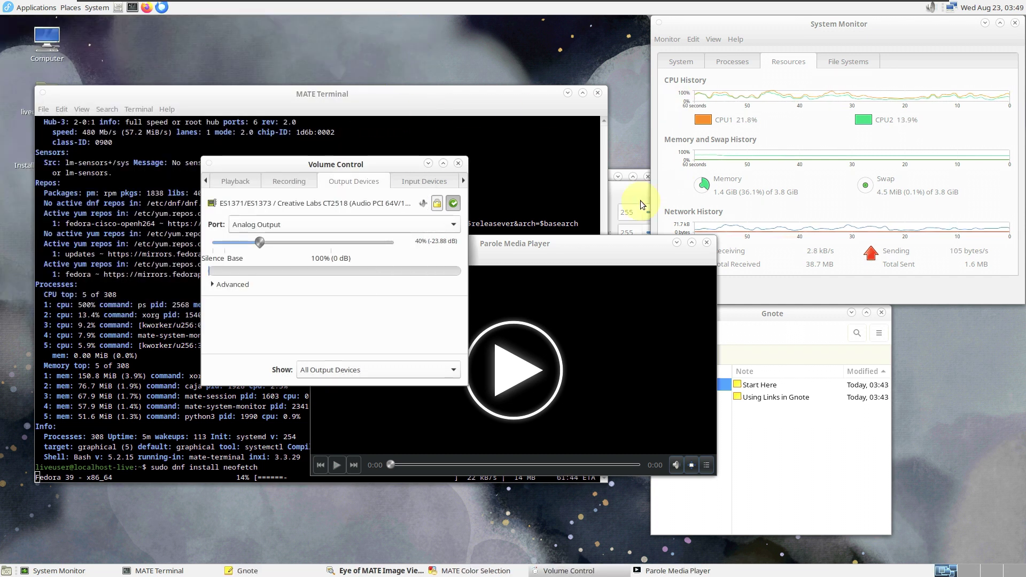
# - Close MATE Color Selection, and close Gnote after checking its version in the About information
pyautogui.click(621, 198)
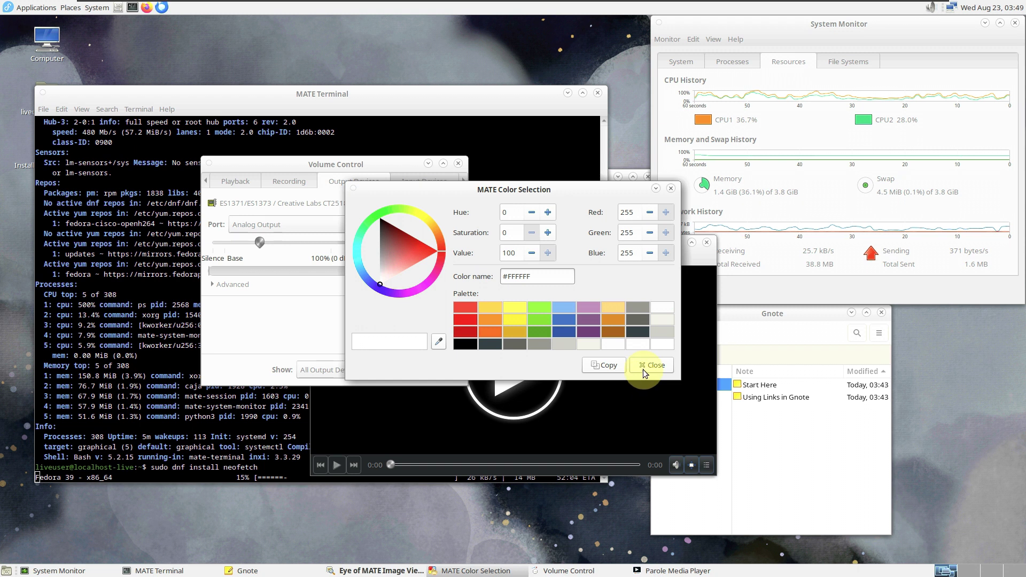
pyautogui.click(651, 365)
pyautogui.click(801, 475)
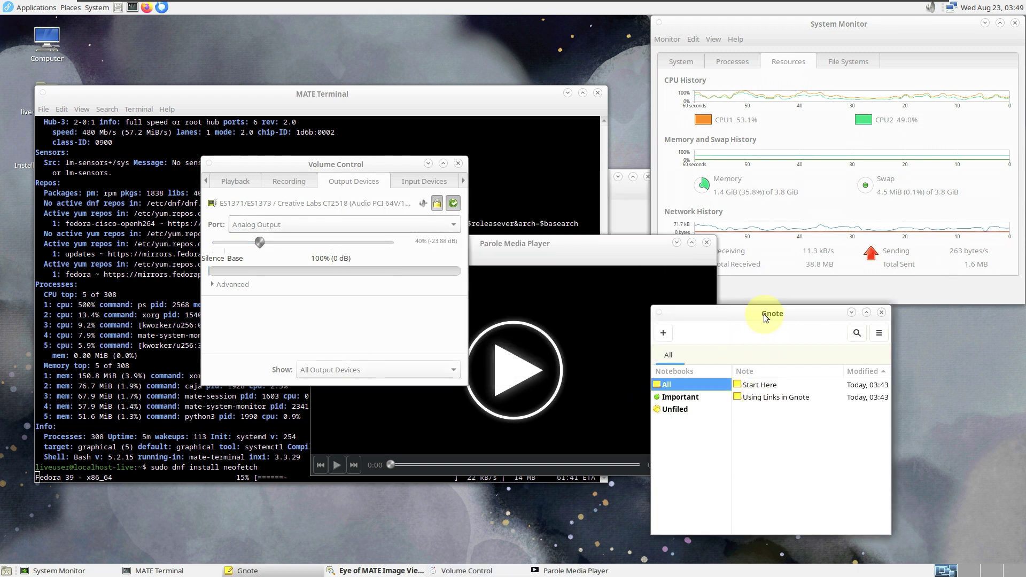
pyautogui.click(879, 333)
pyautogui.click(860, 472)
pyautogui.click(875, 343)
pyautogui.click(882, 313)
# - Look at Parole Media Player's About information again and close the player
pyautogui.click(623, 247)
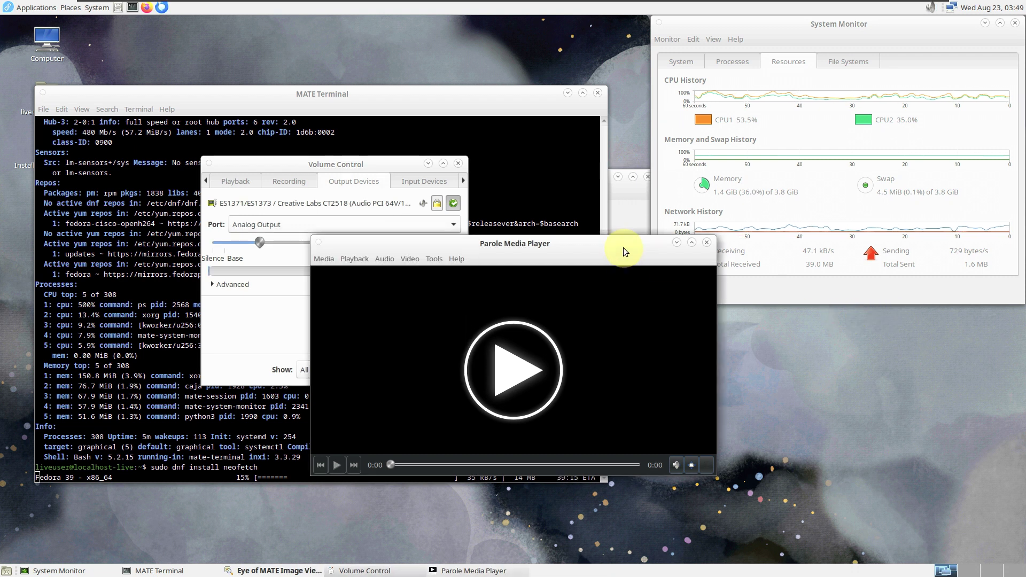
pyautogui.click(460, 259)
pyautogui.click(468, 323)
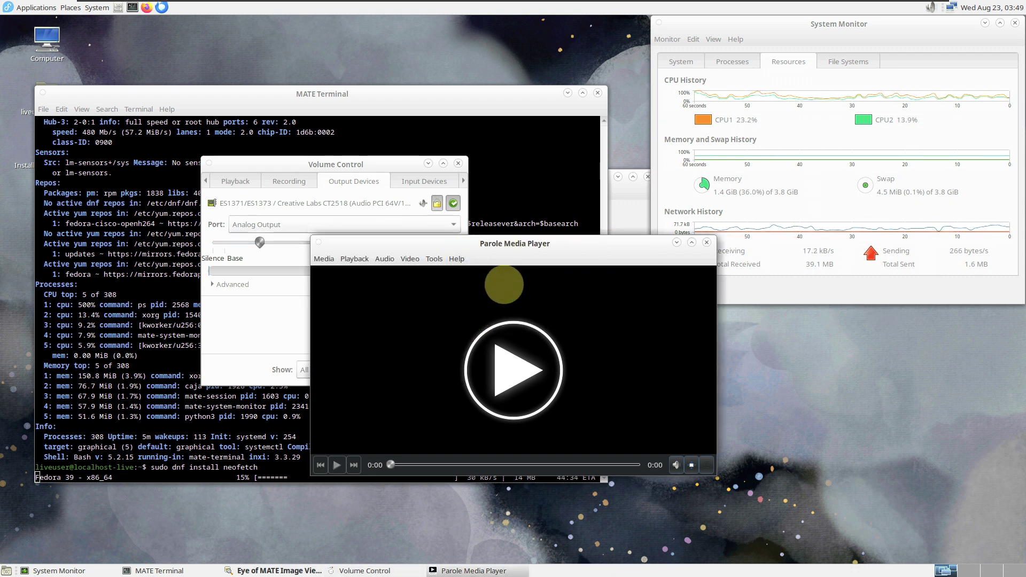
pyautogui.click(705, 244)
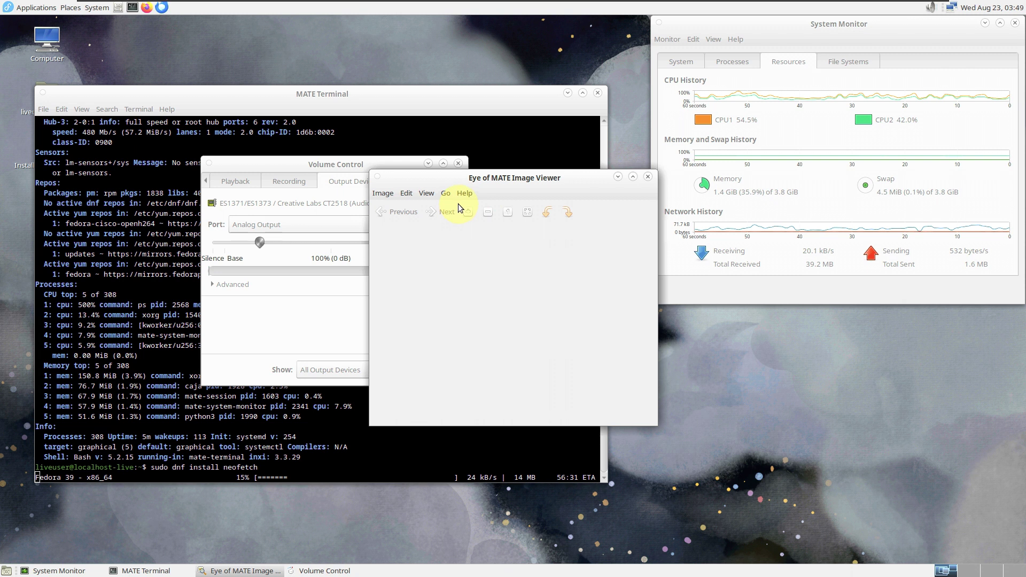
# - Check the Eye of MATE version in its About information and close the image viewer
pyautogui.click(463, 194)
pyautogui.click(485, 232)
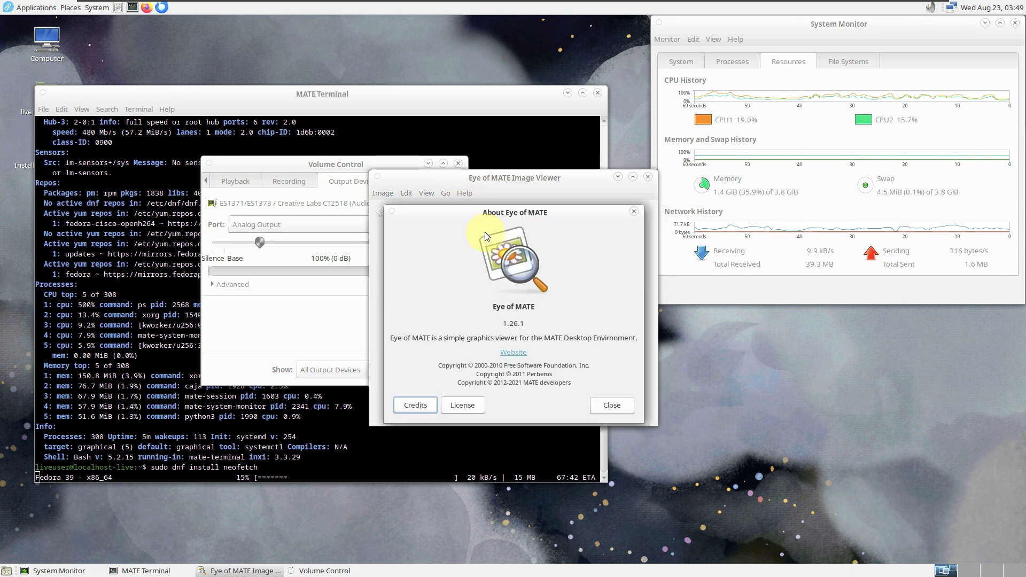
pyautogui.click(614, 404)
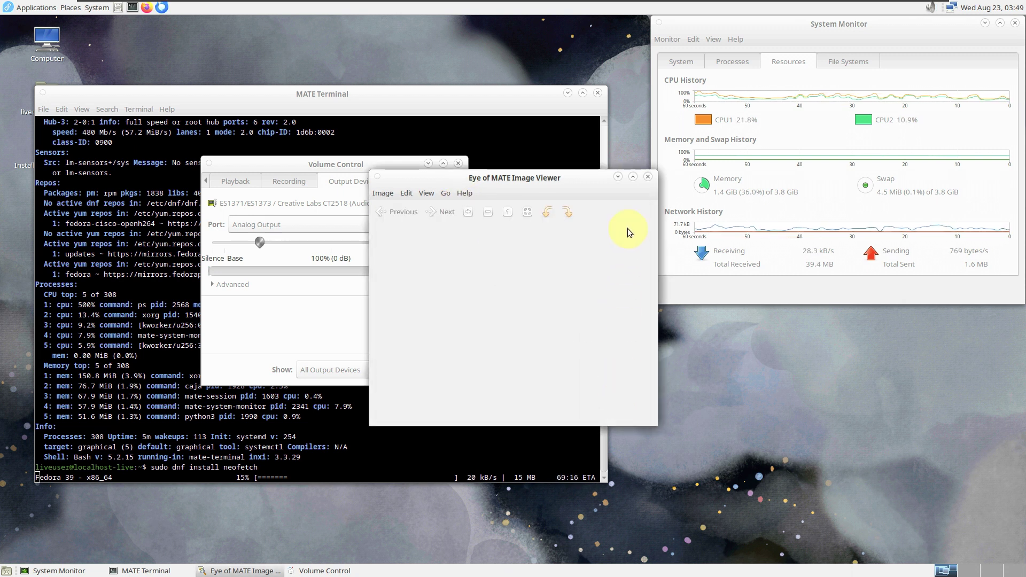
pyautogui.click(648, 176)
# - Review Volume Control's playback, recording, output device, input device and configuration settings, and close it
pyautogui.click(234, 181)
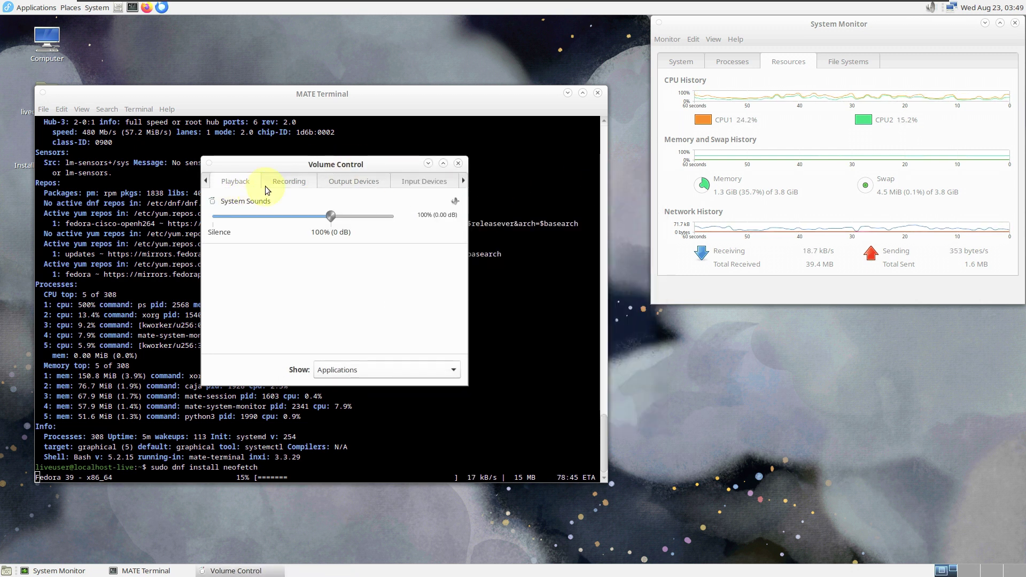
pyautogui.click(270, 183)
pyautogui.click(350, 179)
pyautogui.click(405, 183)
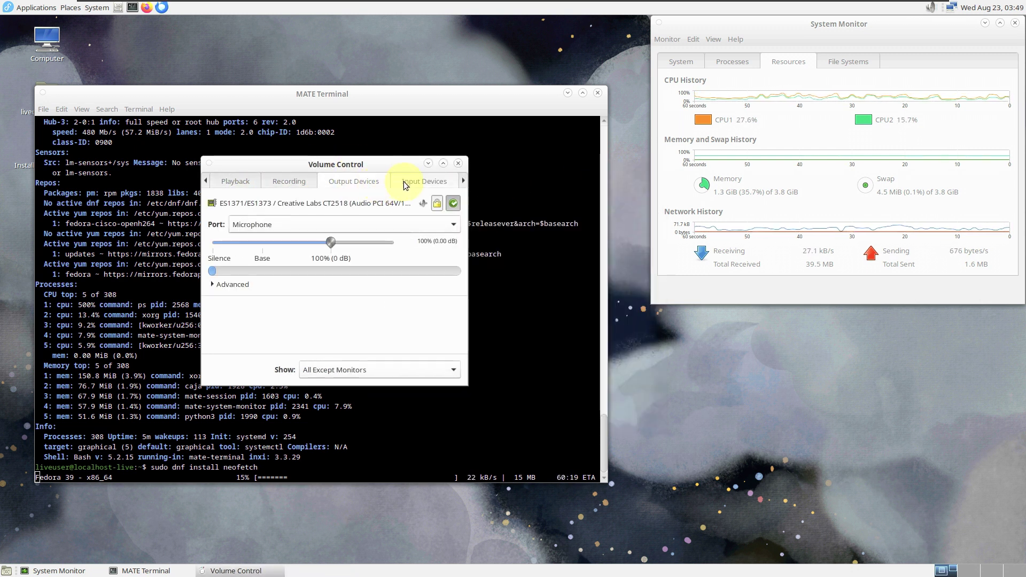
pyautogui.click(463, 181)
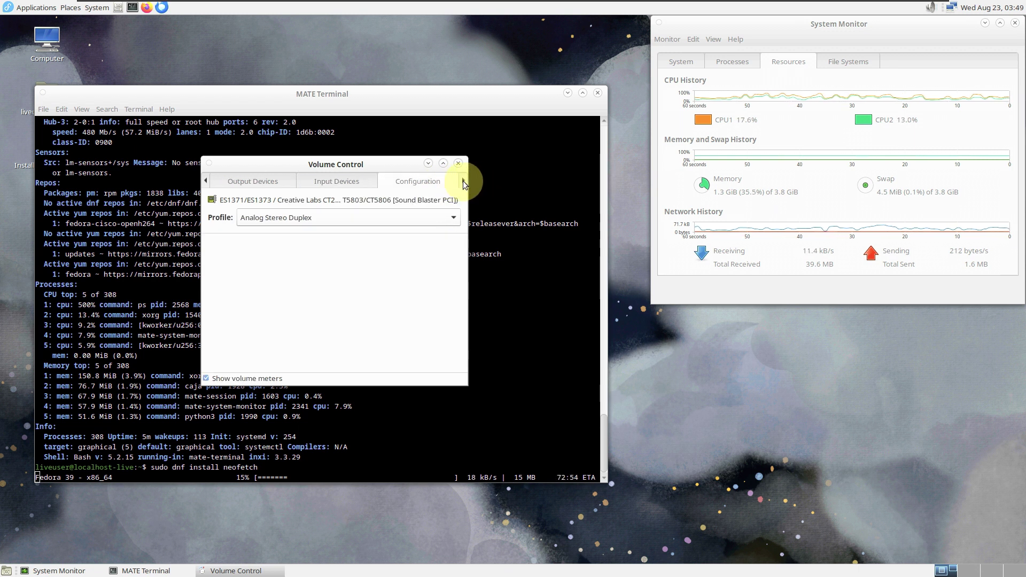
pyautogui.click(458, 163)
# - Minimize MATE Terminal after looking through its output, and launch the Fedora 39 installer with Install to Hard Drive
pyautogui.scroll(10, 340, 361)
pyautogui.scroll(-10, 339, 360)
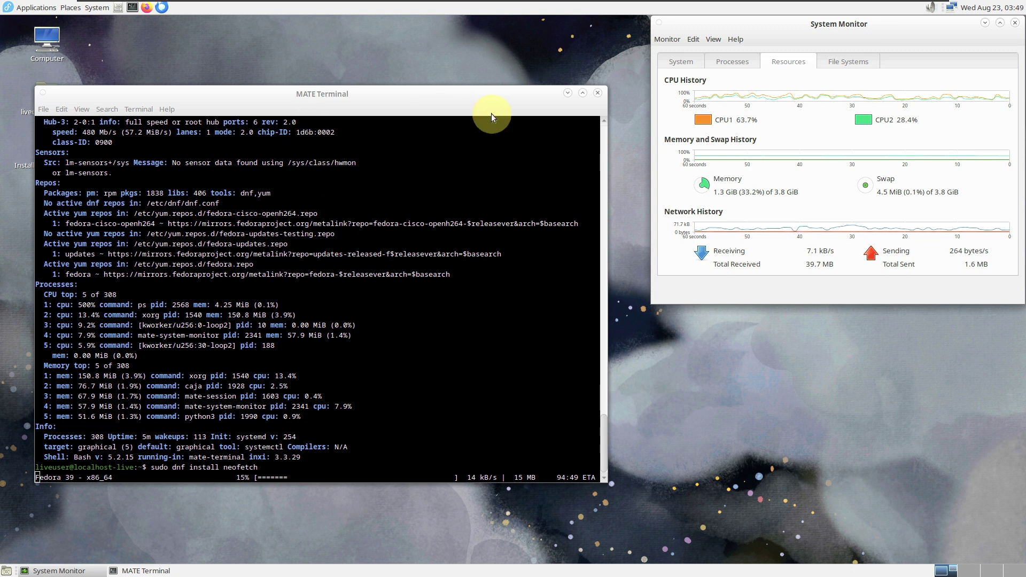
pyautogui.click(568, 93)
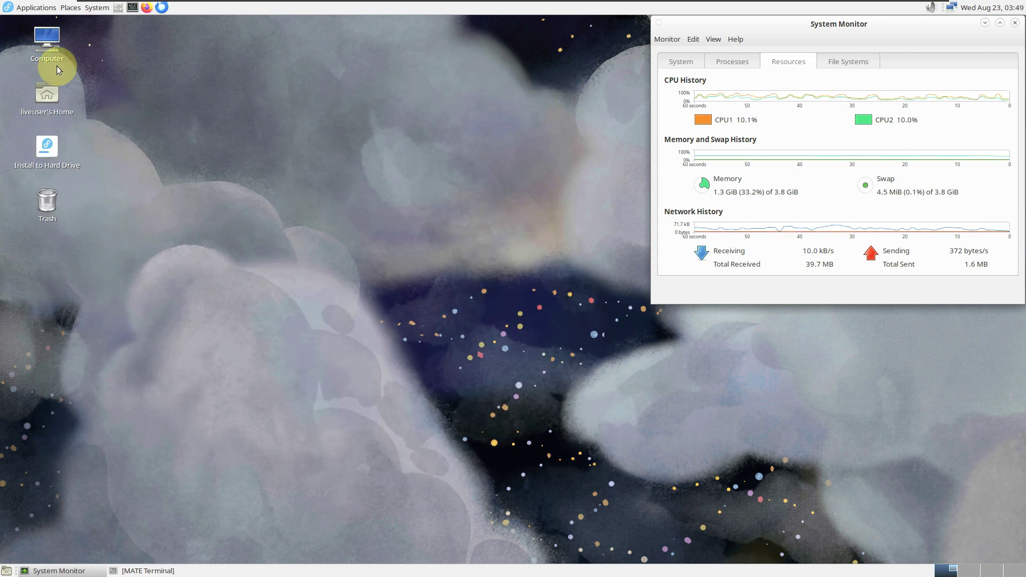
pyautogui.rightClick(43, 145)
pyautogui.click(52, 151)
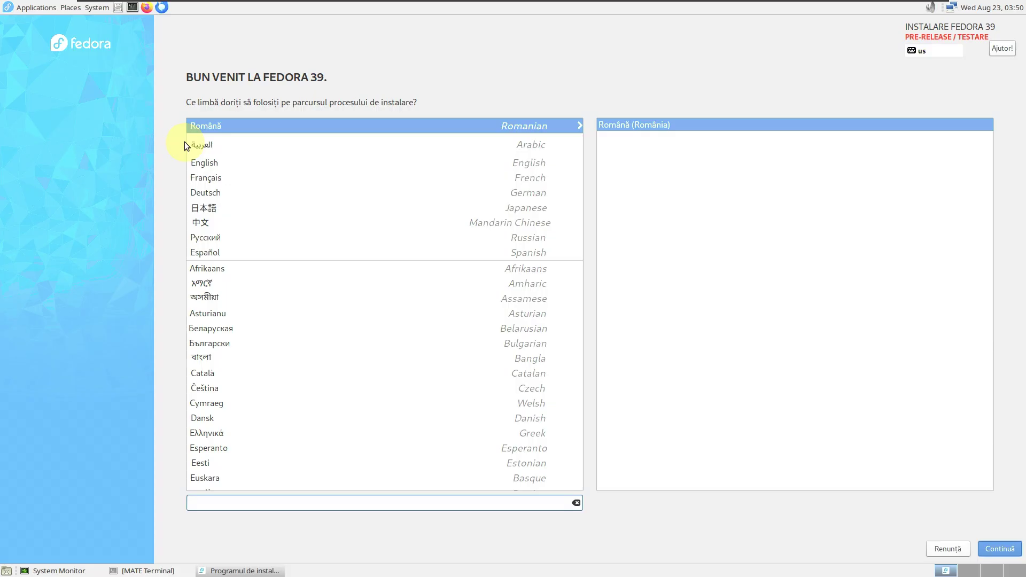
# - Choose English (United States) as the installation language and accept the pre-release software notice
pyautogui.click(243, 164)
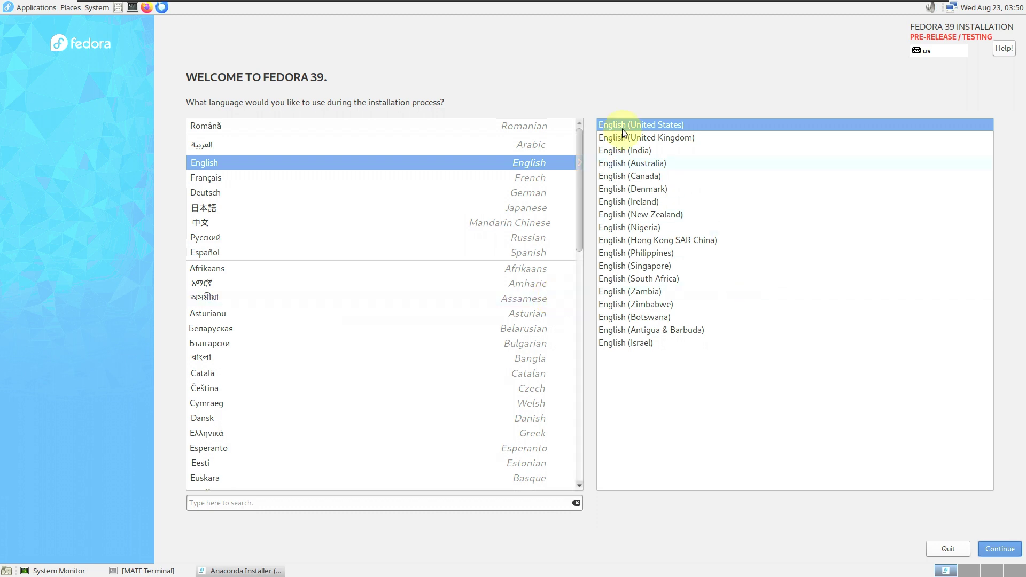
pyautogui.click(1000, 549)
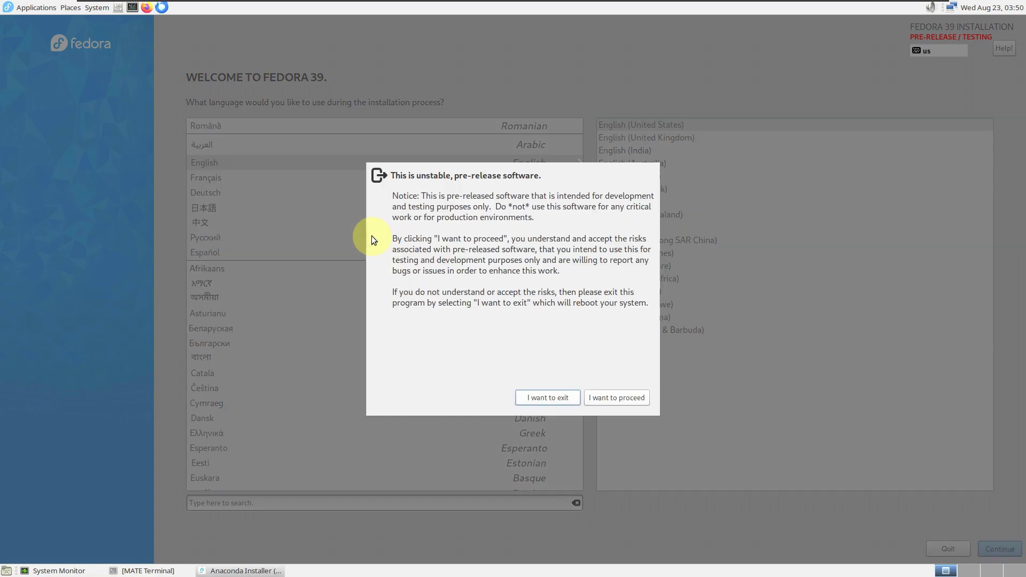
pyautogui.click(598, 402)
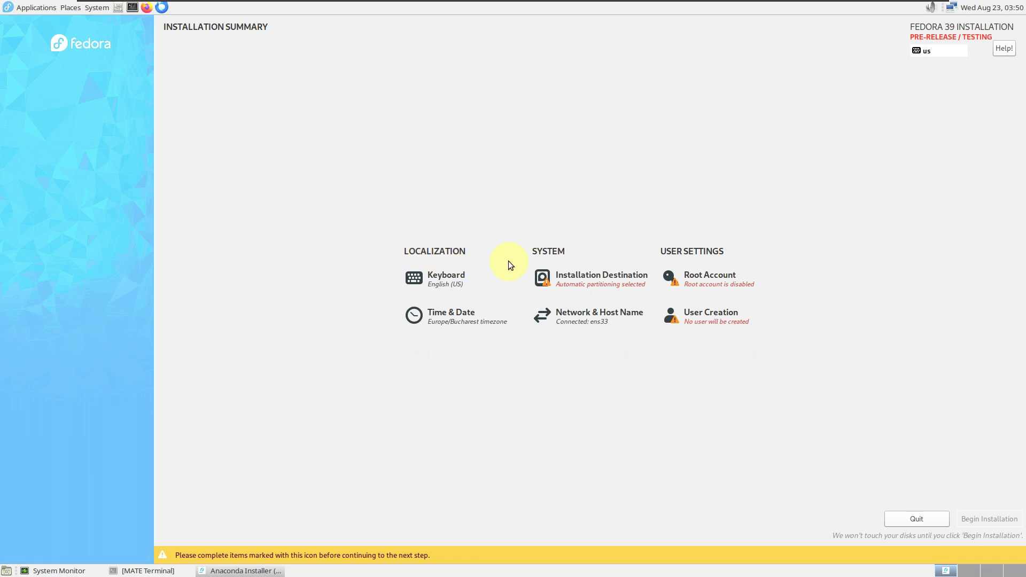
# - Confirm the 40 GiB VMware virtual disk with automatic partitioning as the installation destination
pyautogui.click(614, 277)
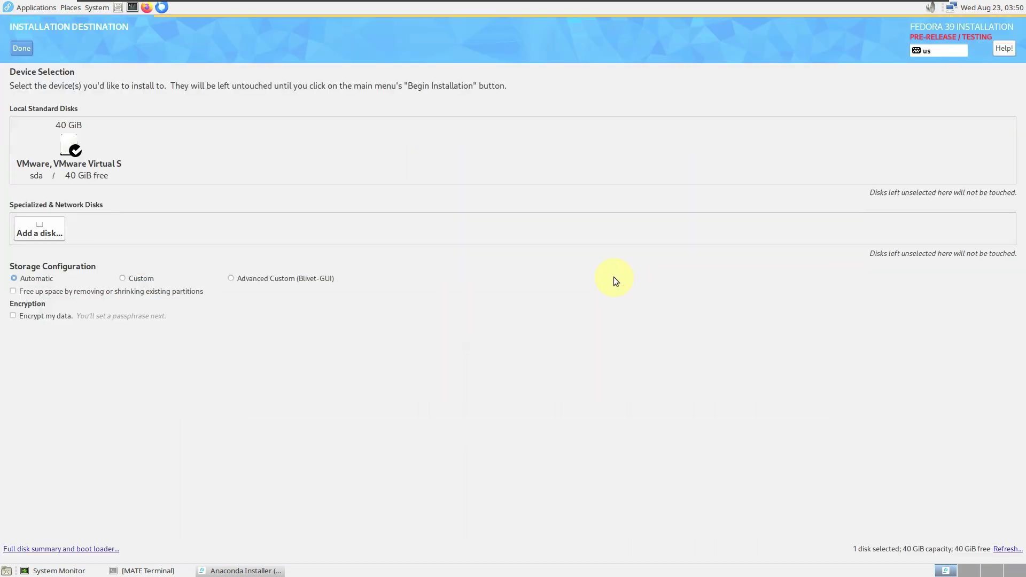
pyautogui.click(22, 48)
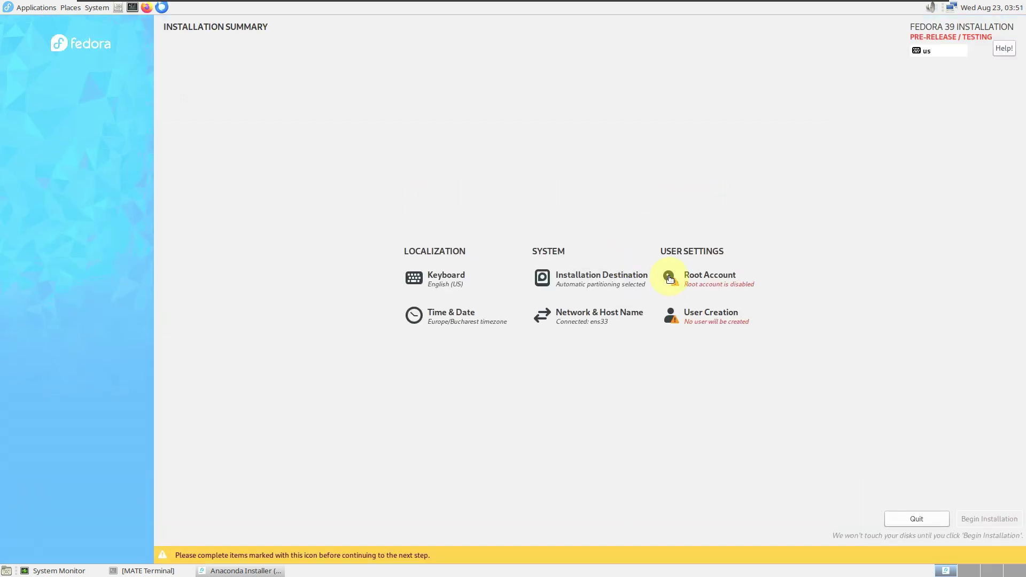
# - Enable the root account, enter and confirm the root password, and leave root SSH login disallowed
pyautogui.click(719, 280)
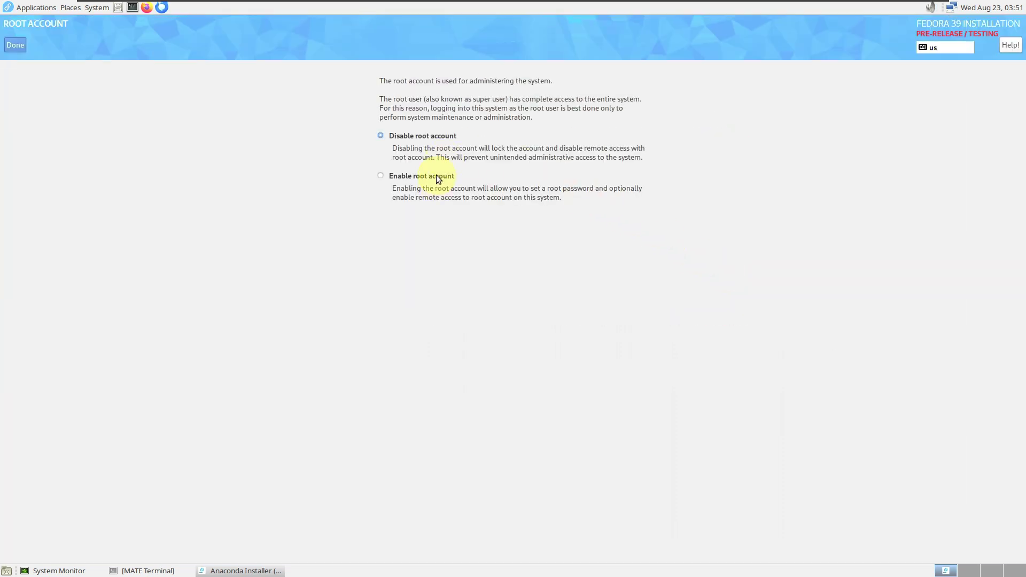
pyautogui.click(435, 176)
pyautogui.write('*****')
pyautogui.click(579, 251)
pyautogui.write('*****')
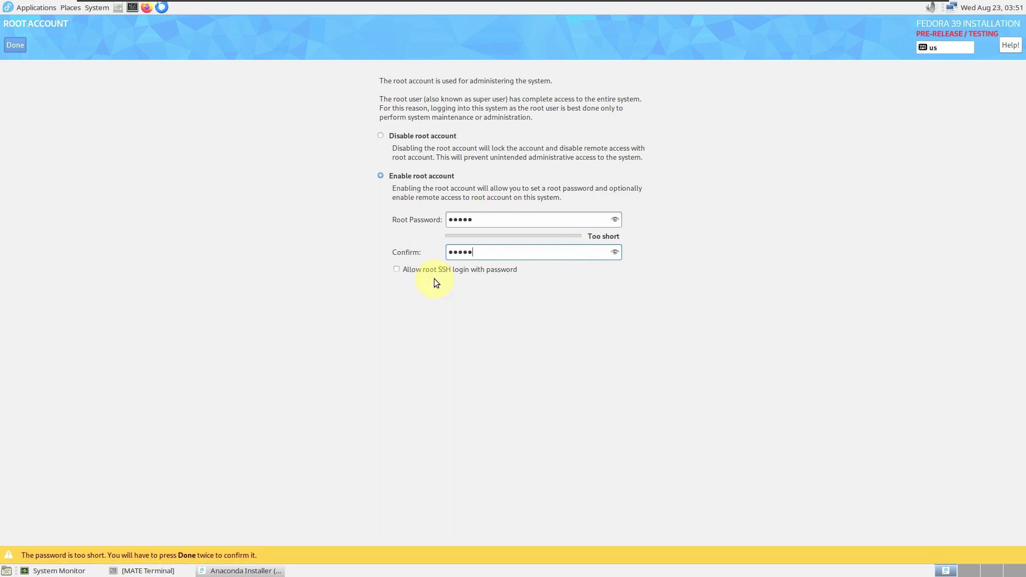
pyautogui.click(460, 274)
pyautogui.click(460, 274)
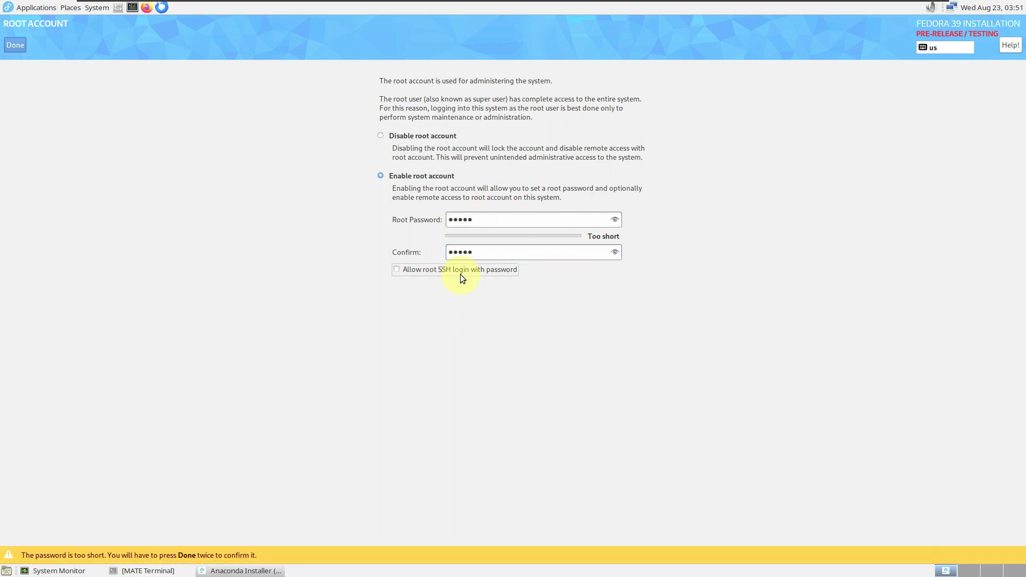
pyautogui.click(15, 45)
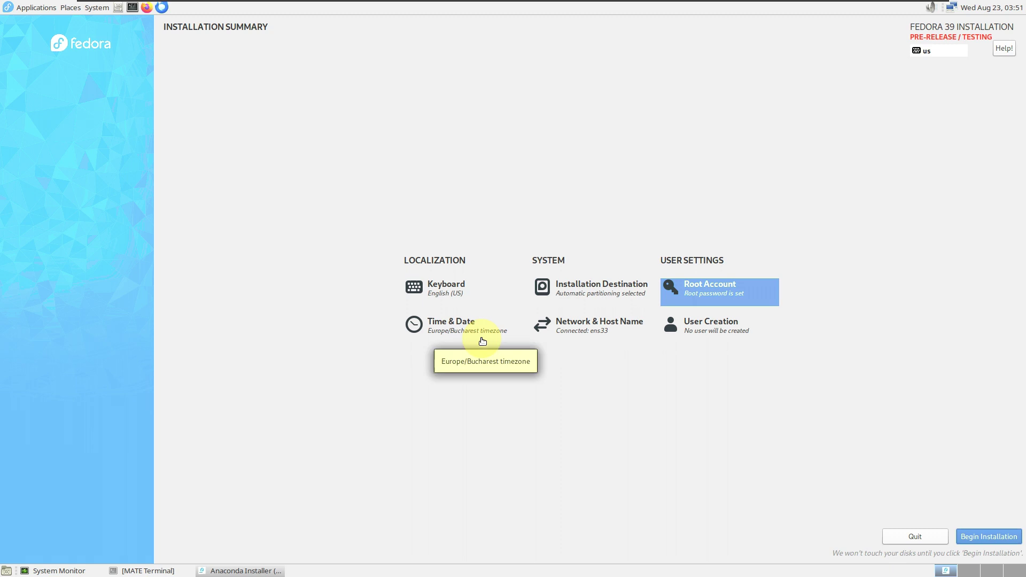
# - Set the installation time zone to Americas/Los Angeles using the world map and save the time and date settings
pyautogui.click(481, 339)
pyautogui.click(123, 270)
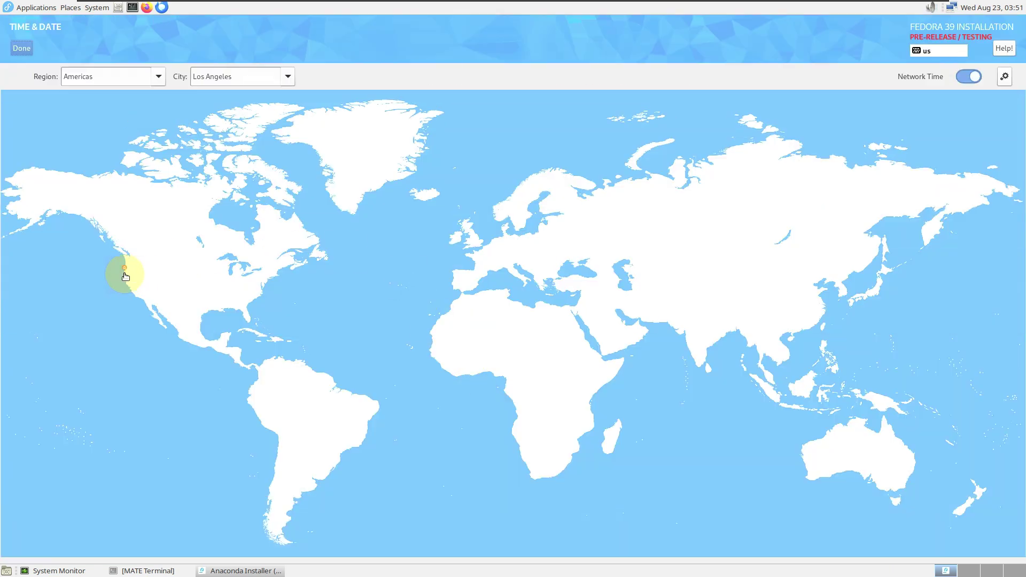
pyautogui.click(163, 80)
pyautogui.click(289, 80)
pyautogui.click(288, 77)
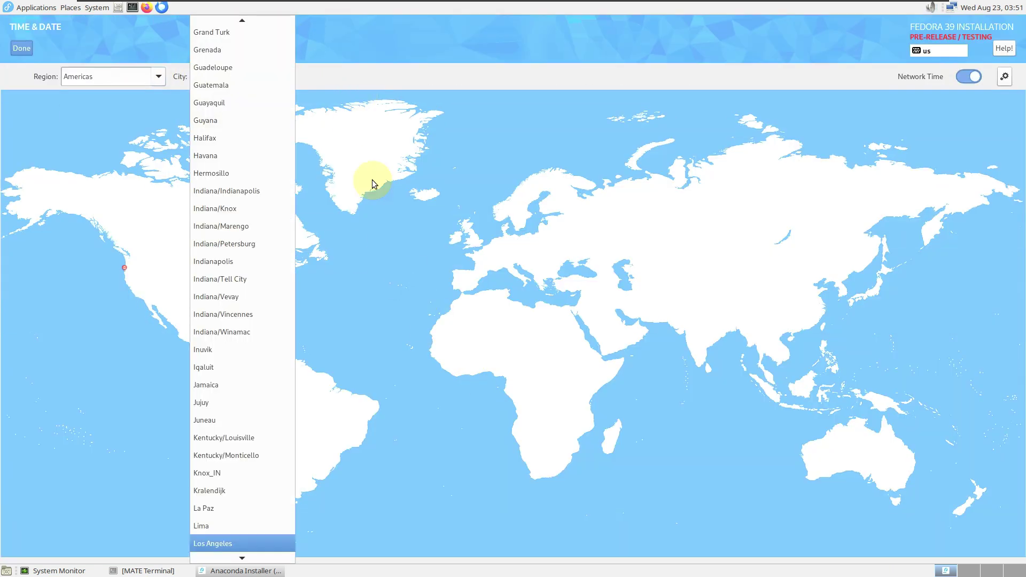
pyautogui.click(20, 53)
pyautogui.click(20, 51)
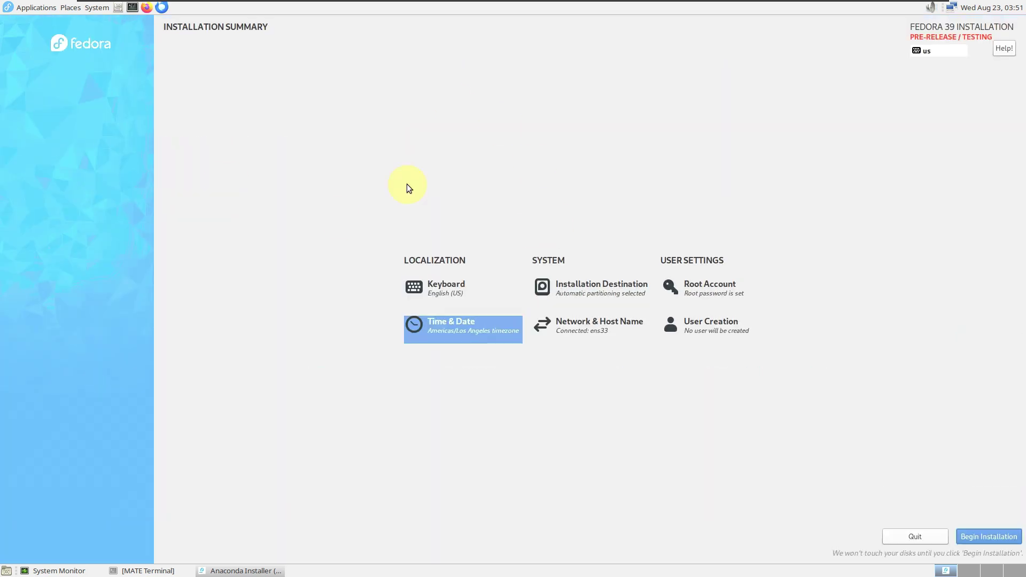
# - Create the administrator account runboxing, entering and confirming the user password, and check its advanced options
pyautogui.click(680, 328)
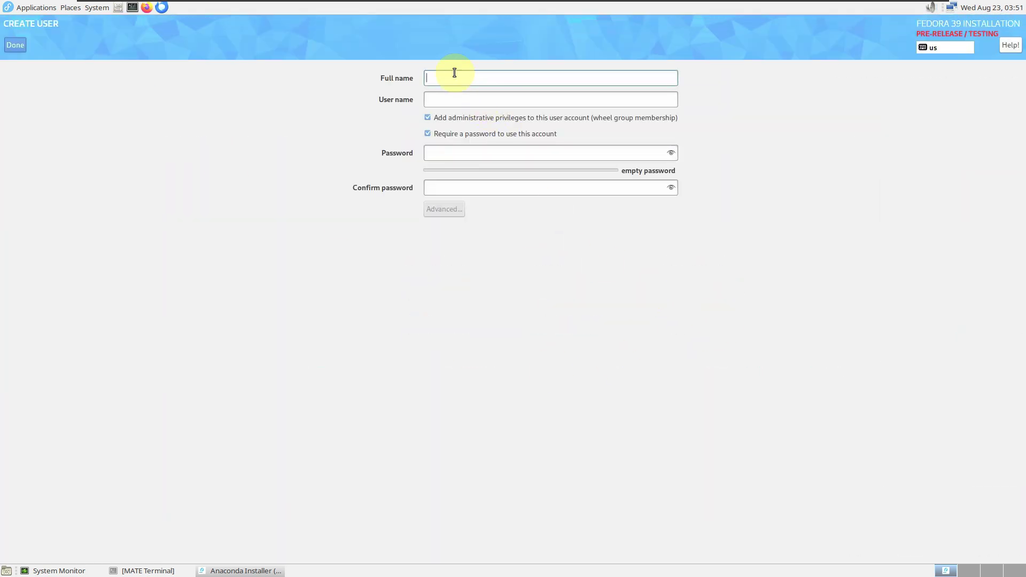
pyautogui.write('runboxing')
pyautogui.click(480, 152)
pyautogui.write('•••••')
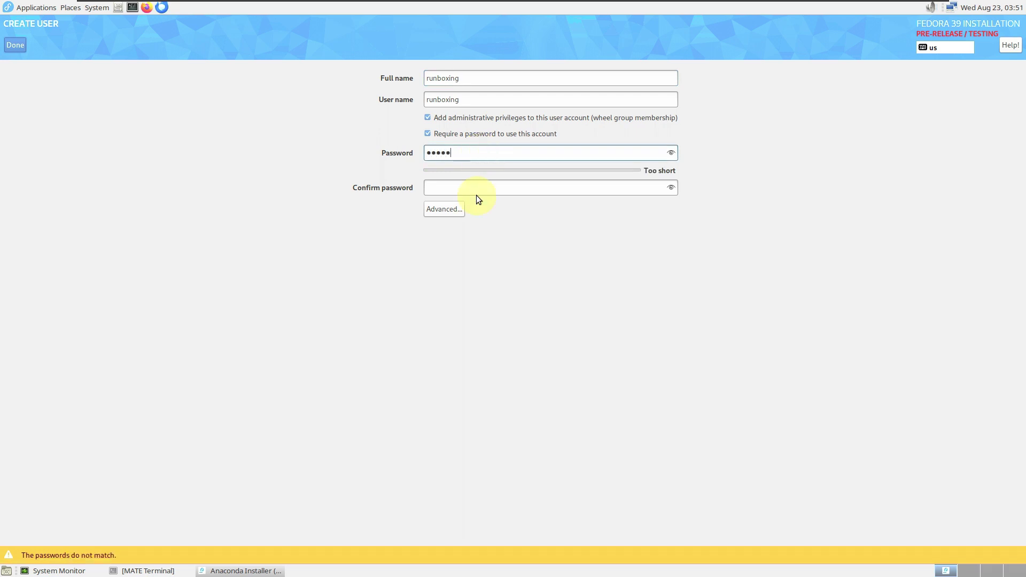
pyautogui.click(467, 190)
pyautogui.write('•••••')
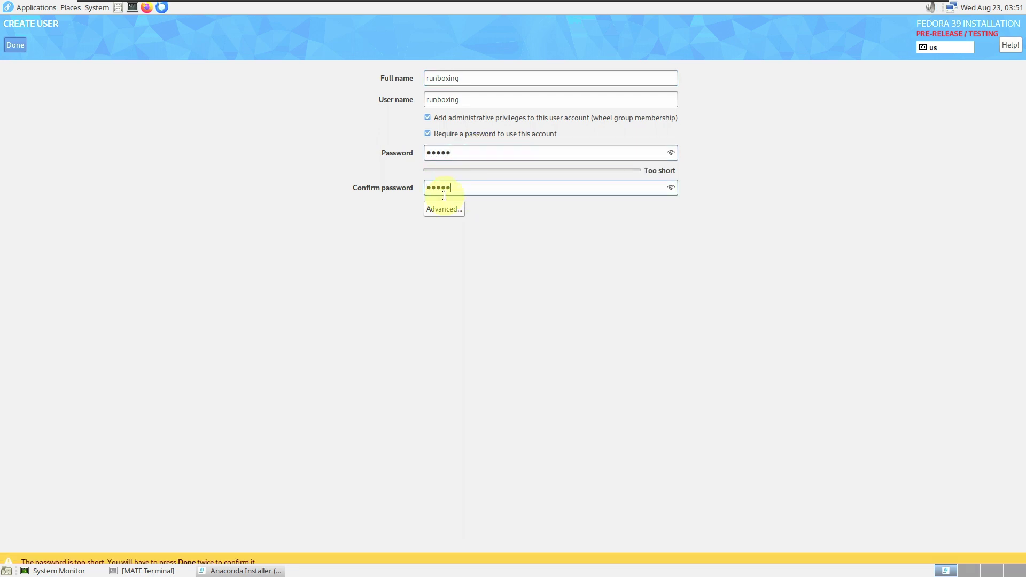
pyautogui.click(452, 209)
pyautogui.click(651, 366)
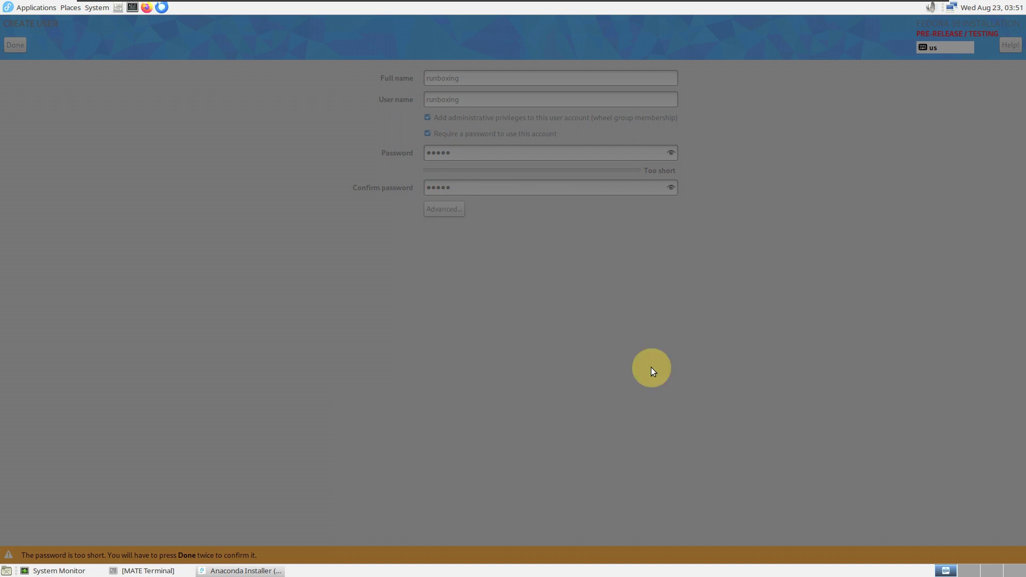
pyautogui.click(15, 45)
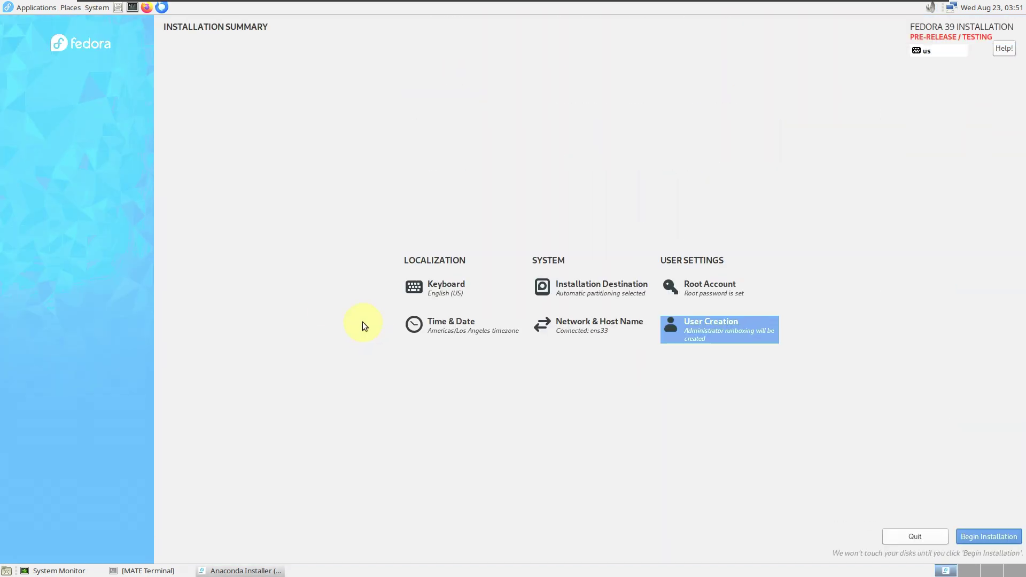
# - Quit the Fedora installer without beginning the installation and confirm leaving it
pyautogui.click(892, 537)
pyautogui.click(538, 310)
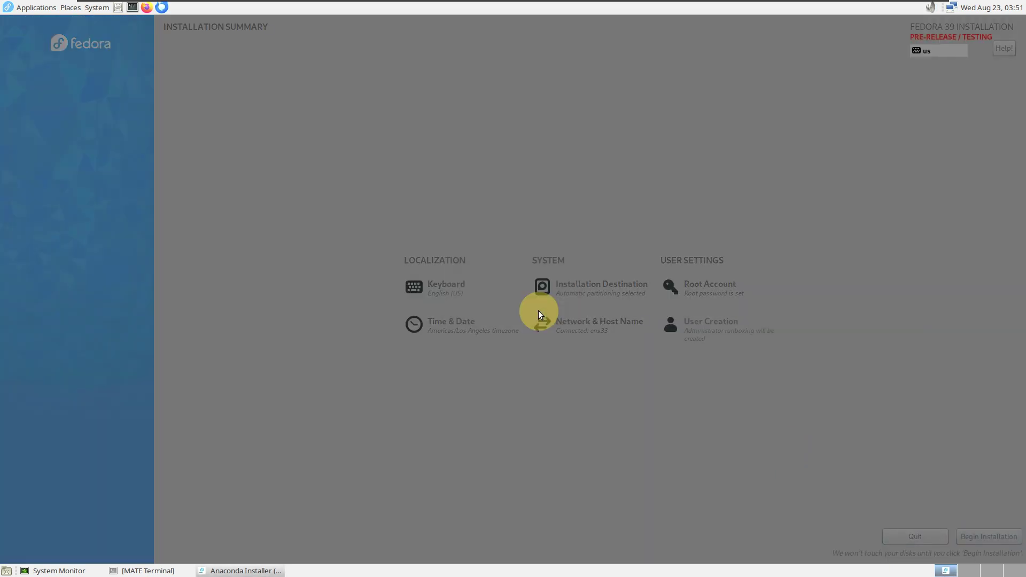
# - Close MATE Terminal and confirm ending its running neofetch installation
pyautogui.click(164, 571)
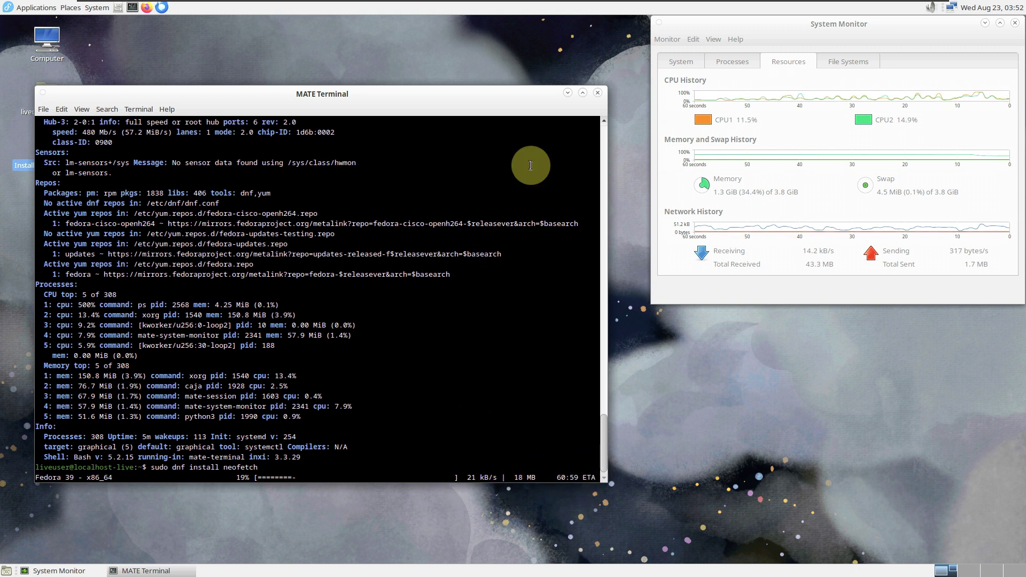
pyautogui.click(597, 92)
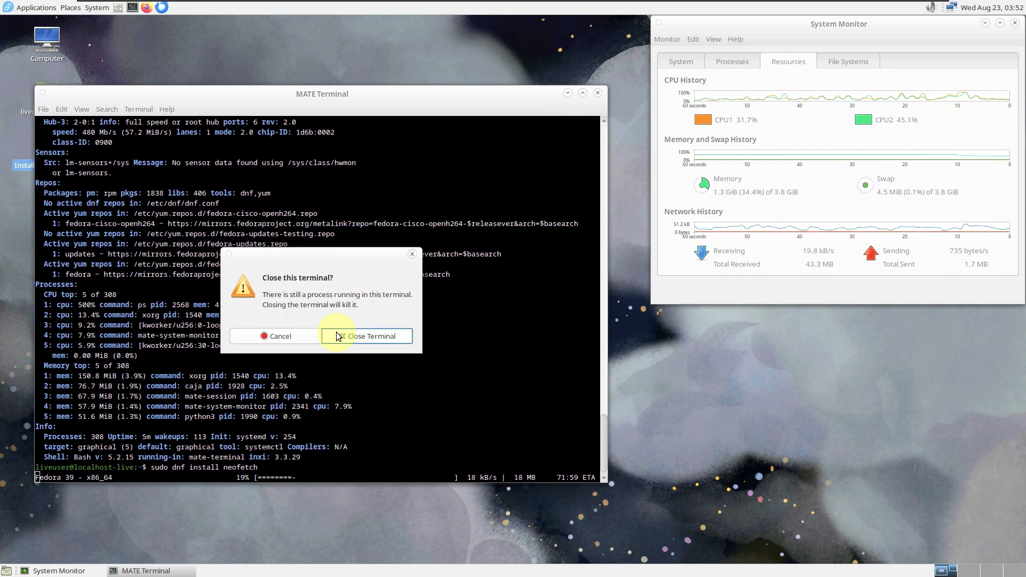
pyautogui.click(338, 336)
# - Maximize System Monitor and review its system information, running processes and resource graphs
pyautogui.click(1000, 23)
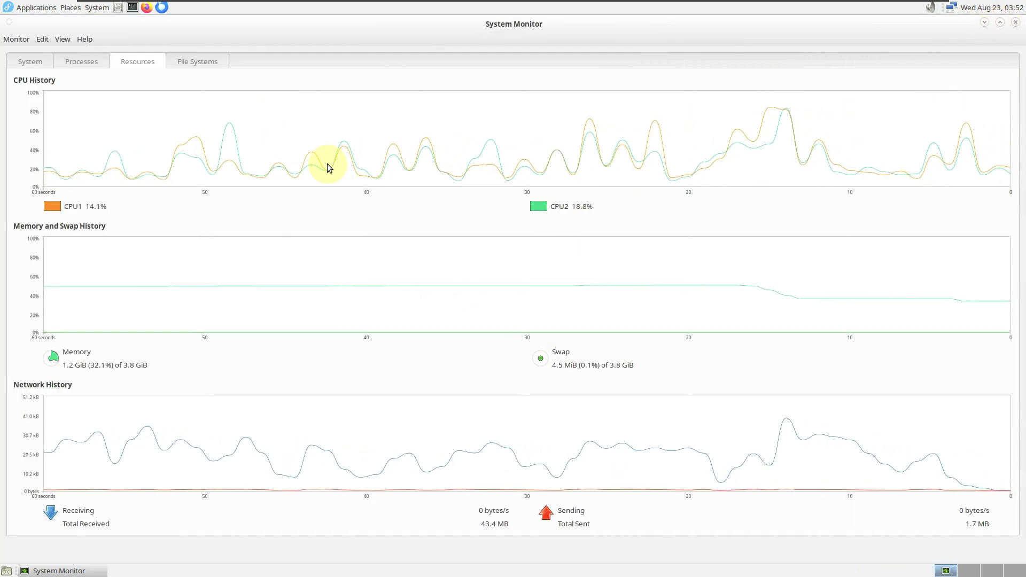
pyautogui.click(40, 64)
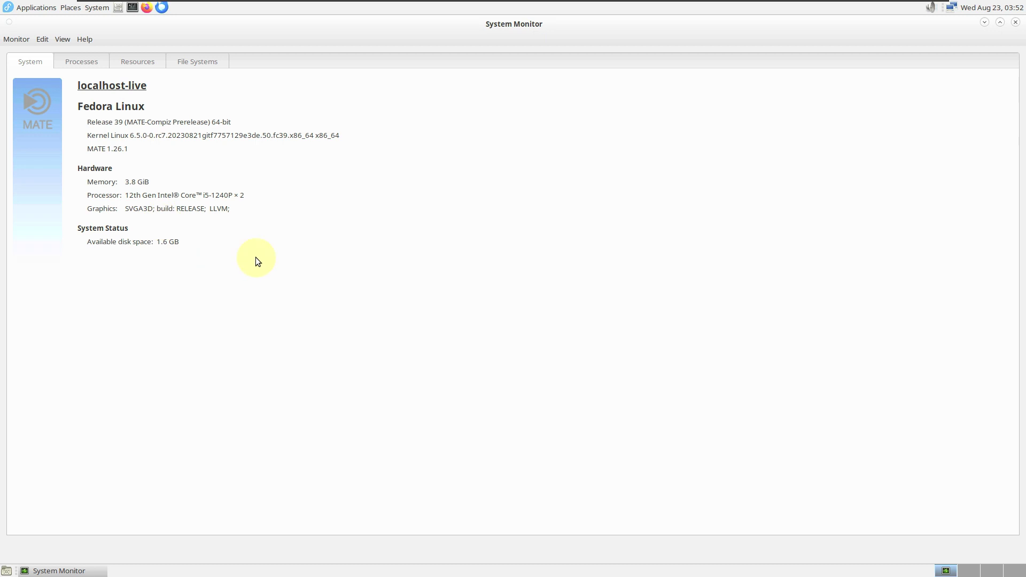
pyautogui.click(87, 59)
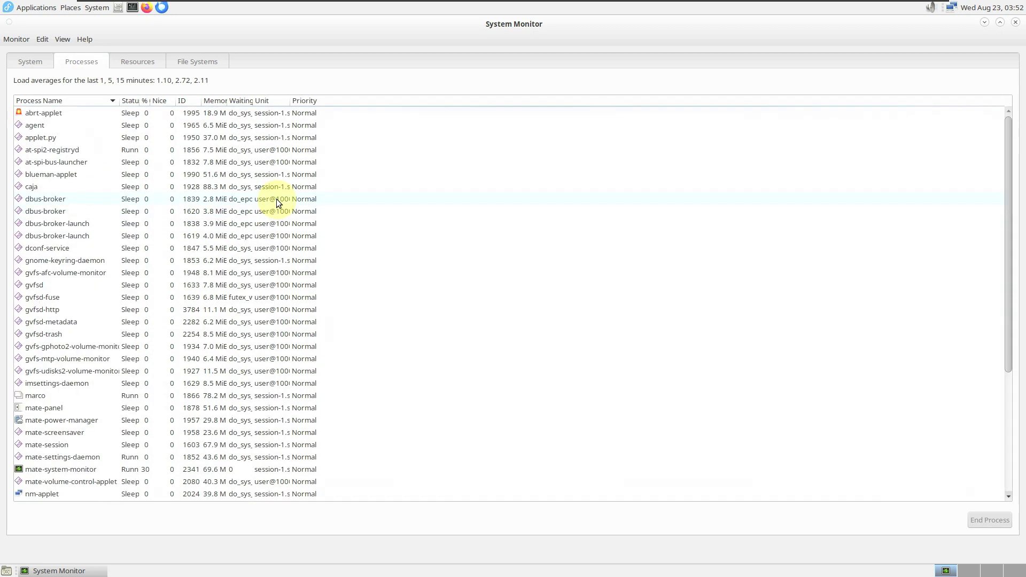
pyautogui.scroll(-4, 277, 199)
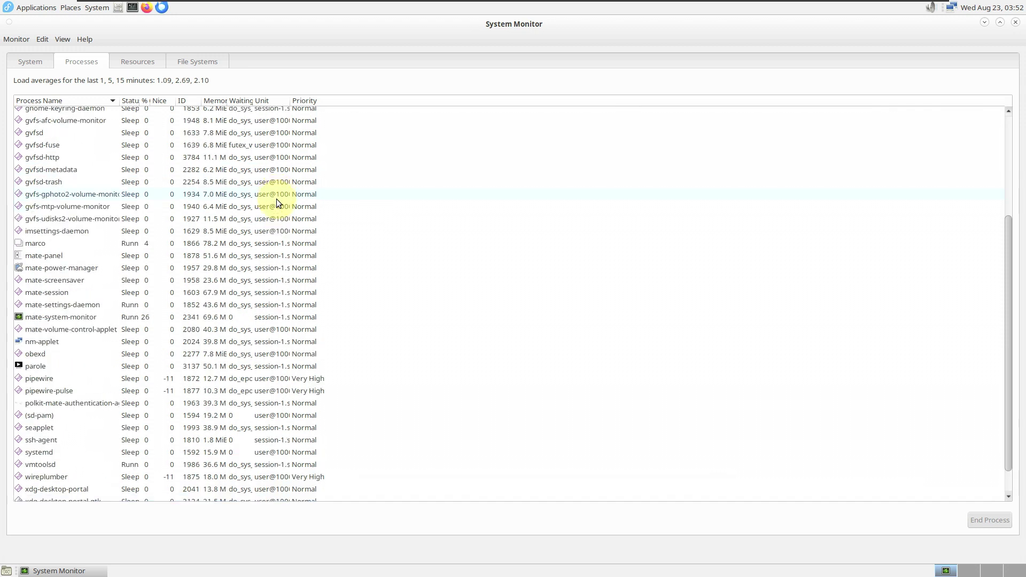
pyautogui.click(140, 65)
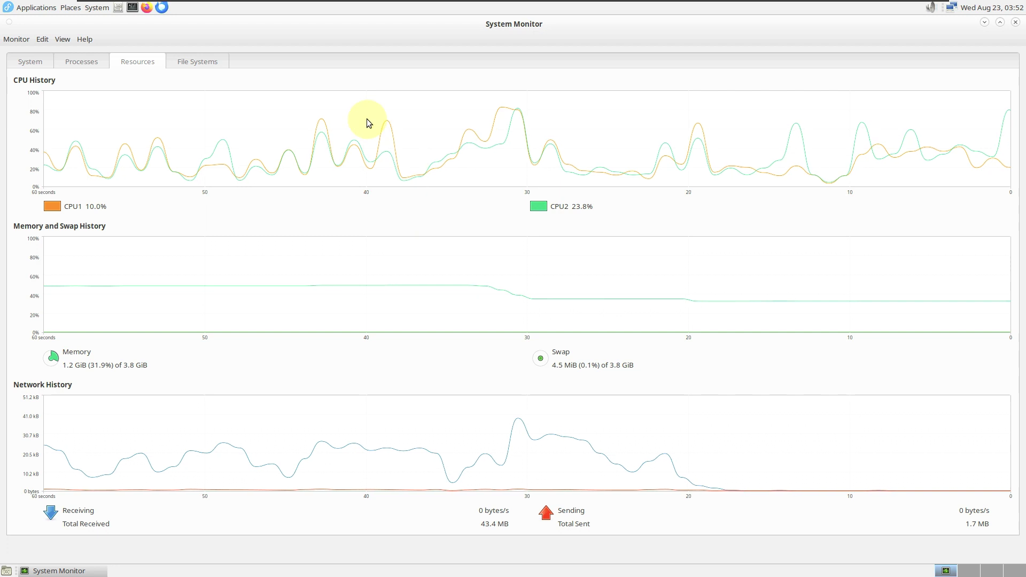
# - Check the System Monitor version in its About information and close the application
pyautogui.click(85, 39)
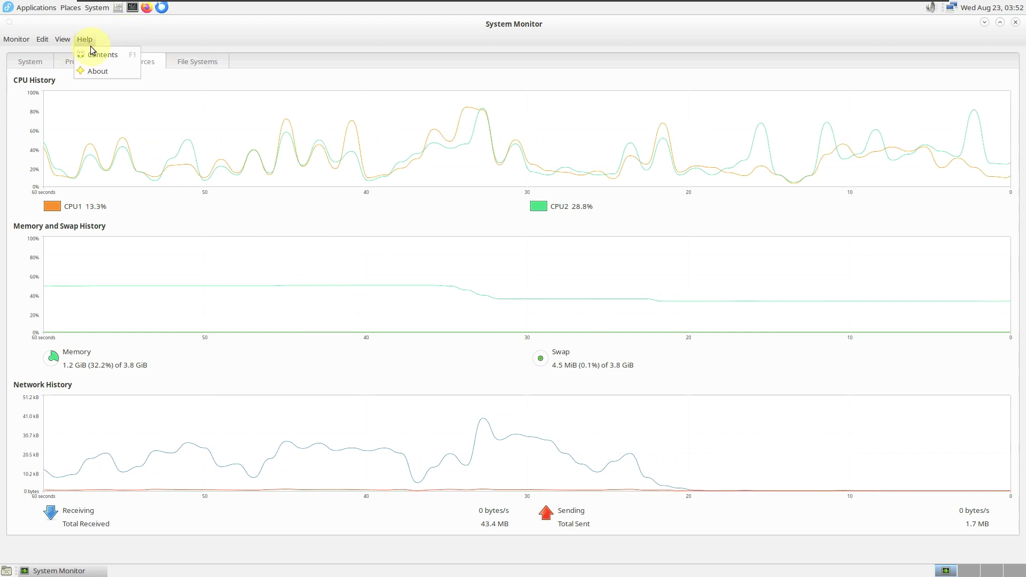
pyautogui.click(106, 76)
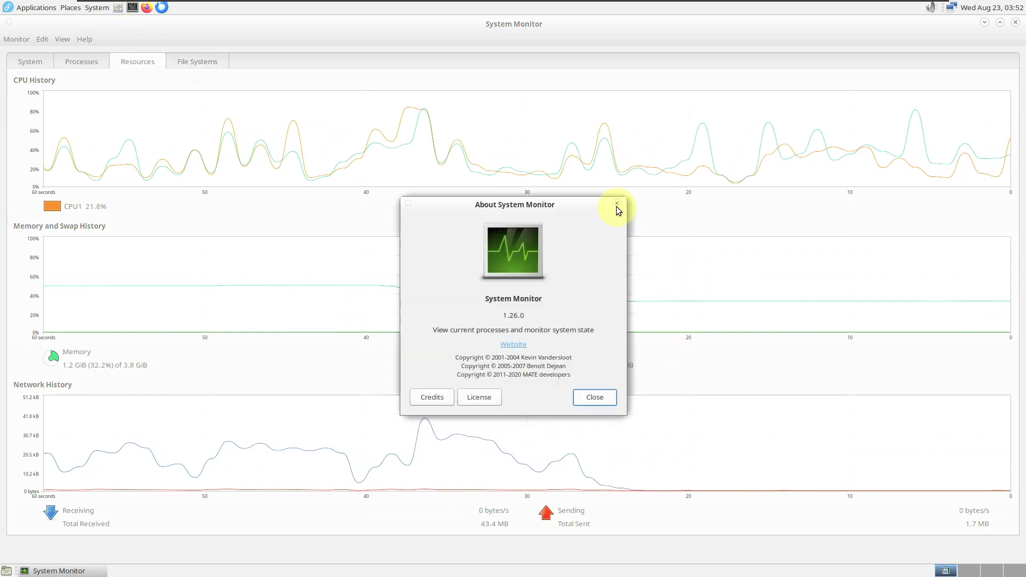
pyautogui.click(616, 204)
pyautogui.click(1015, 22)
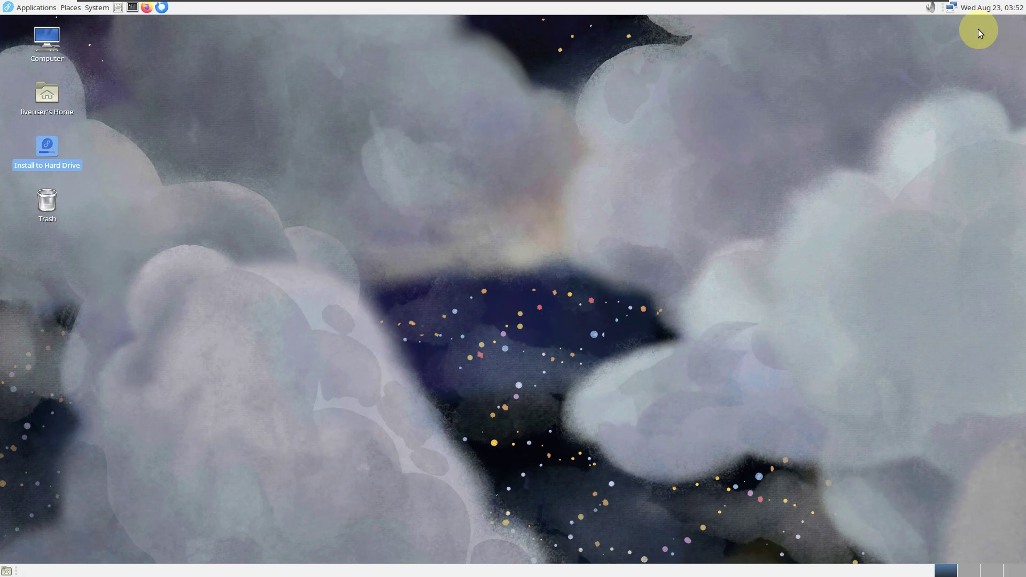
# - Check the MATE Panel version in its About information and close the window
pyautogui.rightClick(779, 9)
pyautogui.click(823, 126)
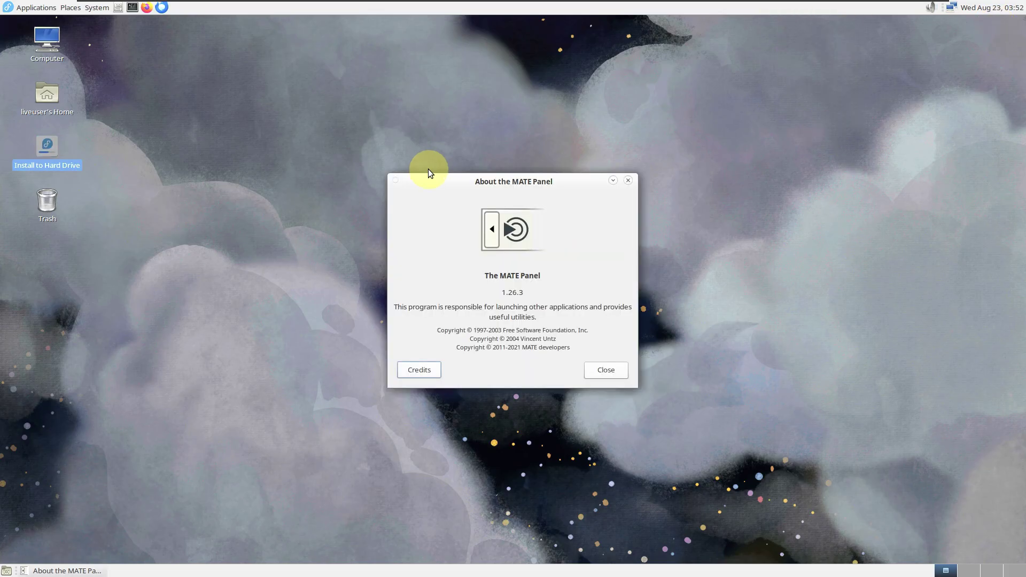
pyautogui.click(606, 369)
# - Look at the upper desktop panel's general and background properties and close them without changes
pyautogui.rightClick(540, 15)
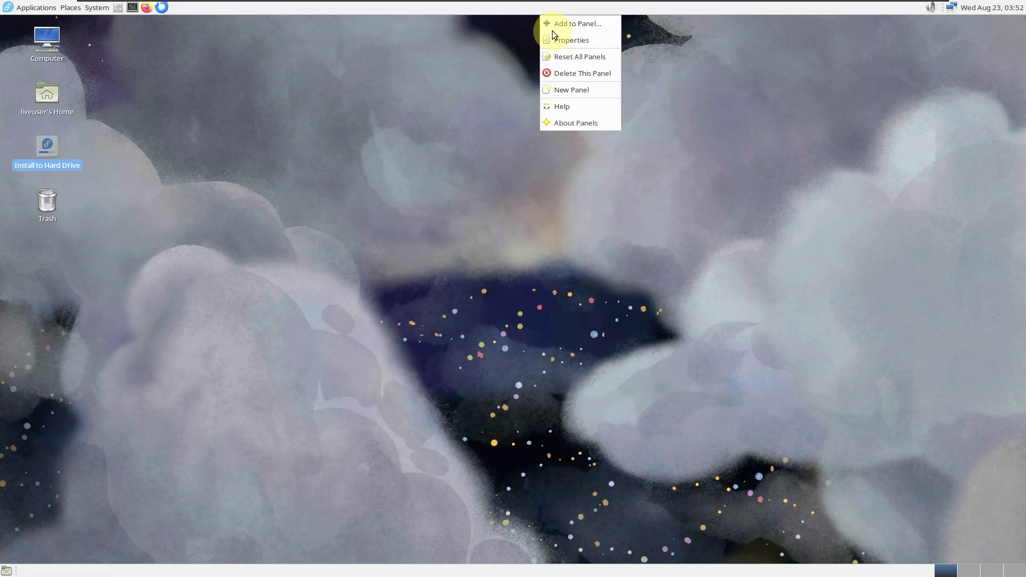
pyautogui.click(589, 40)
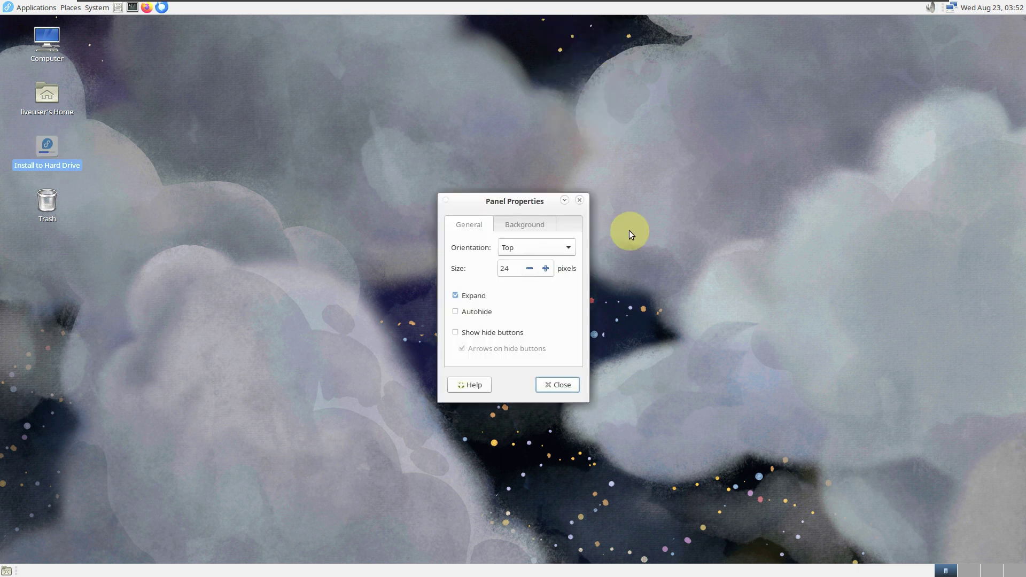
pyautogui.click(517, 229)
pyautogui.click(561, 383)
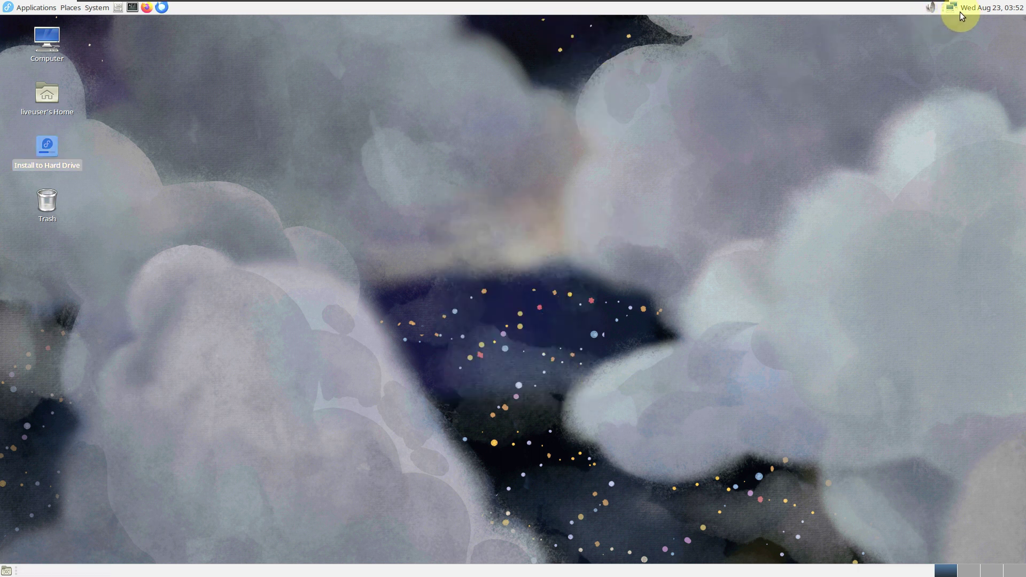
# - Look into the details behind the panel's clock and network indicators, closing each again
pyautogui.click(976, 8)
pyautogui.click(975, 11)
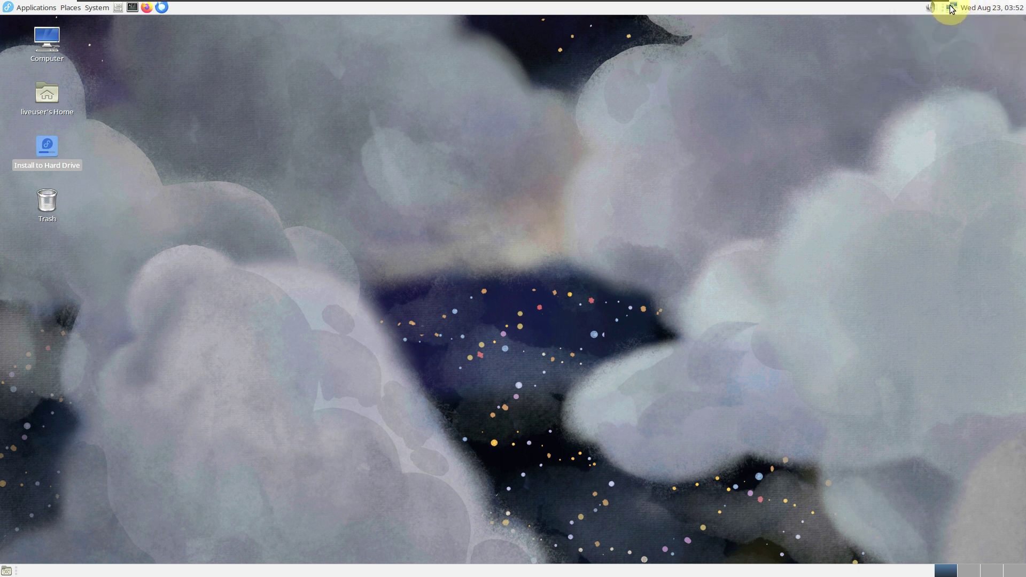
pyautogui.click(951, 7)
pyautogui.click(951, 8)
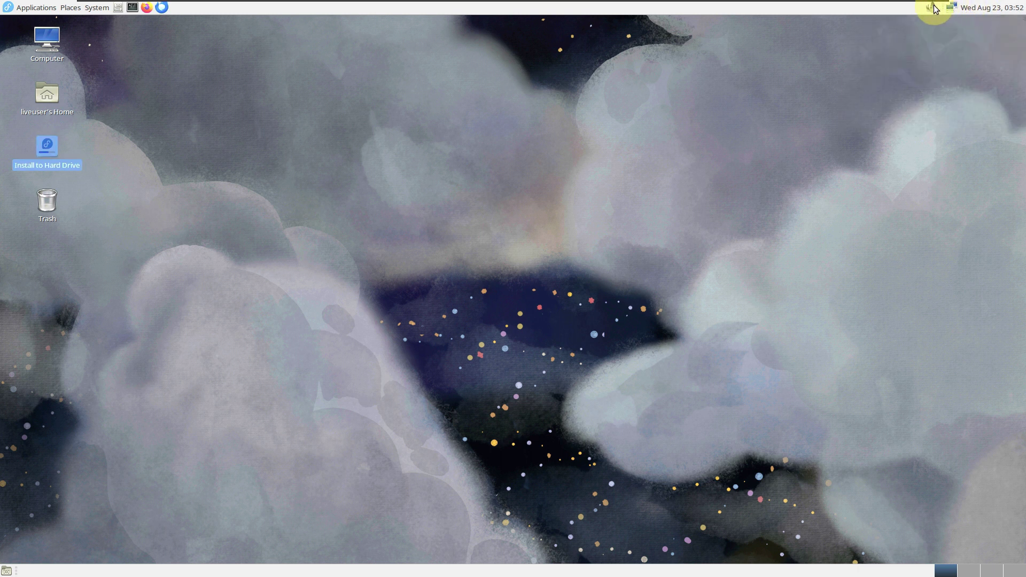
# - Look at the AC power and general settings in the Power Management preferences and close them without changes
pyautogui.click(95, 12)
pyautogui.moveTo(128, 23)
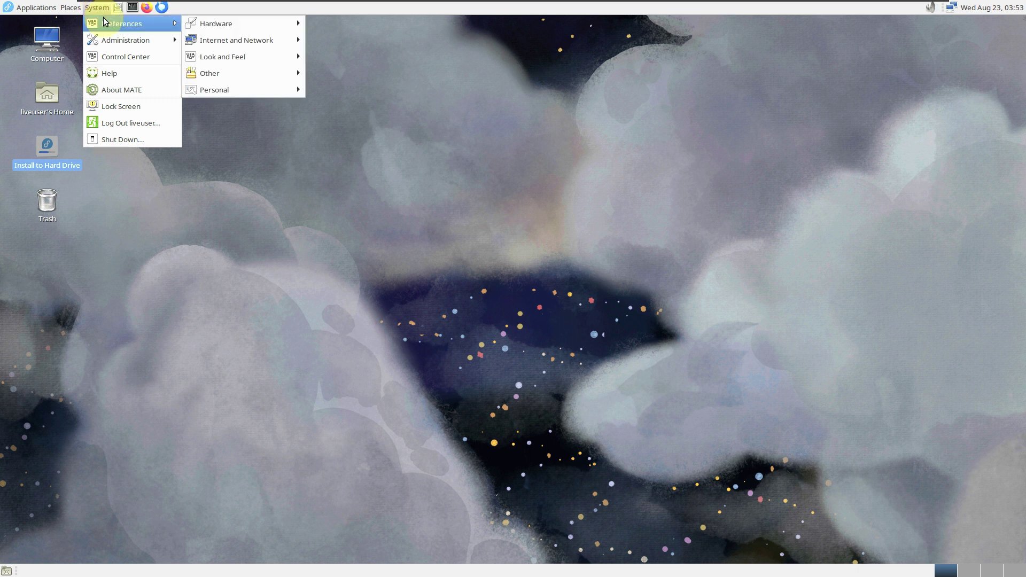
pyautogui.moveTo(210, 25)
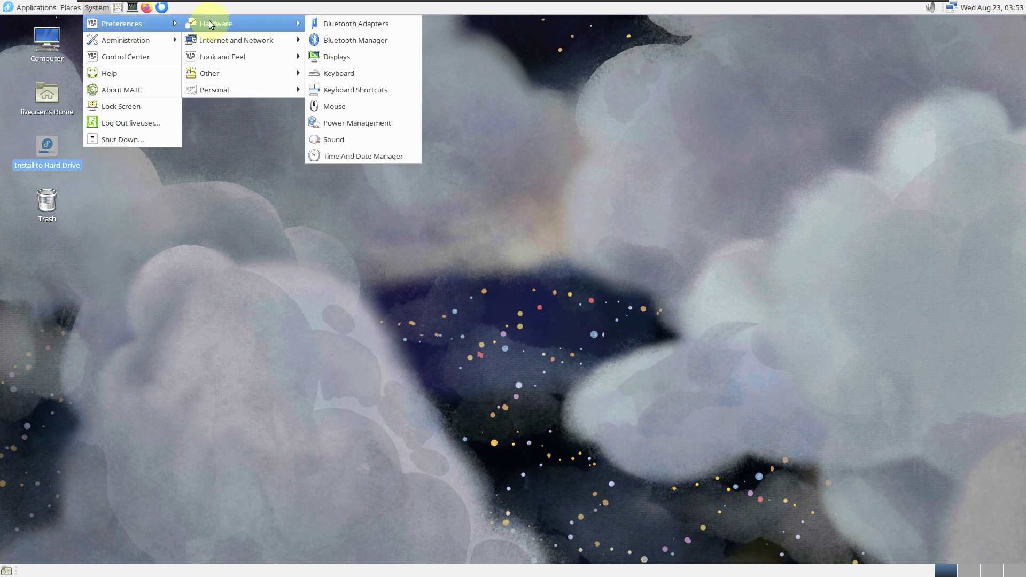
pyautogui.click(321, 123)
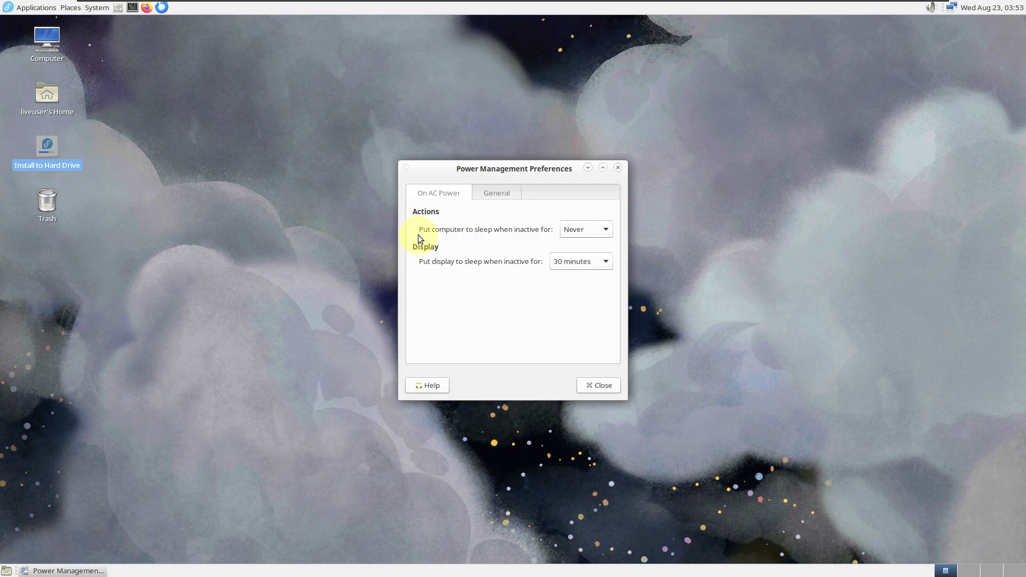
pyautogui.click(486, 196)
pyautogui.click(599, 385)
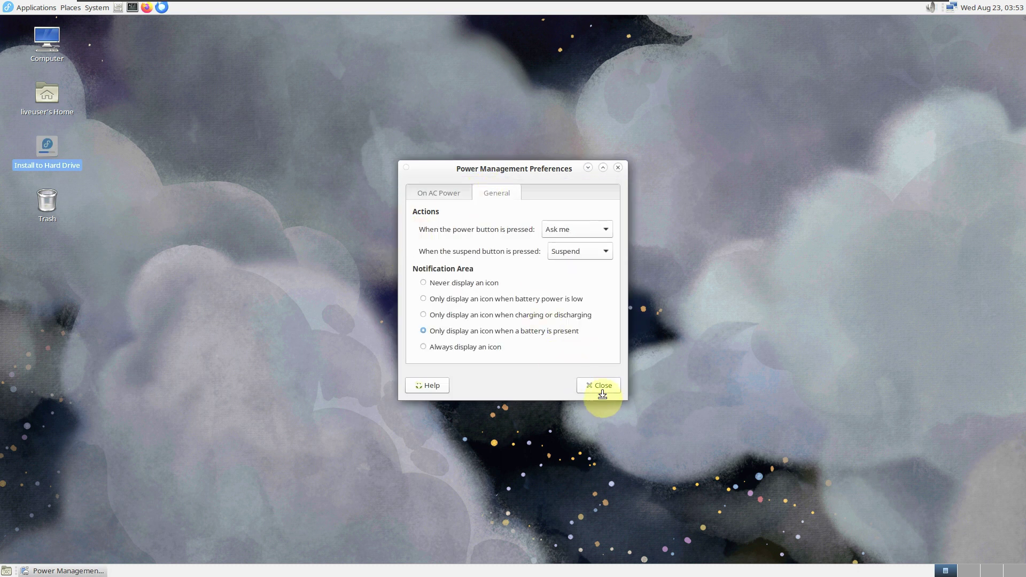
# - Browse the Control Center's configuration tools, launch Emerald Theme Manager from it, and close the Control Center
pyautogui.click(94, 8)
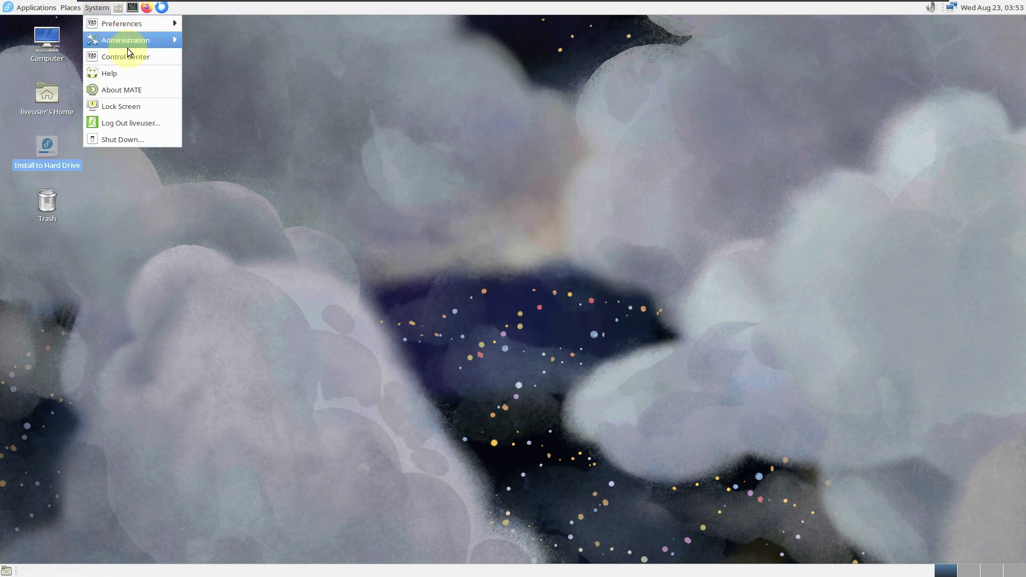
pyautogui.click(243, 98)
pyautogui.scroll(-5, 425, 261)
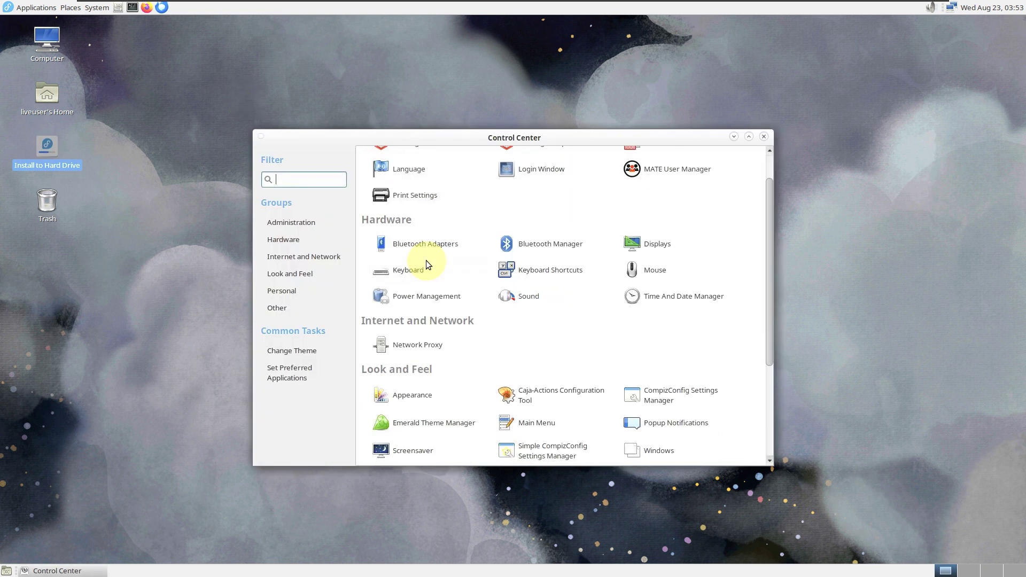
pyautogui.scroll(5, 425, 261)
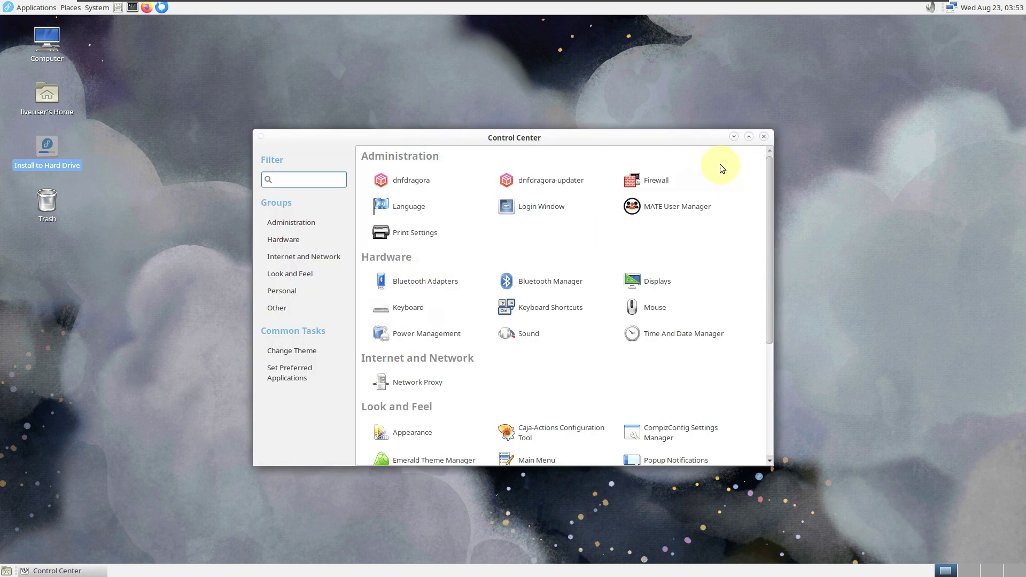
pyautogui.scroll(-4, 720, 164)
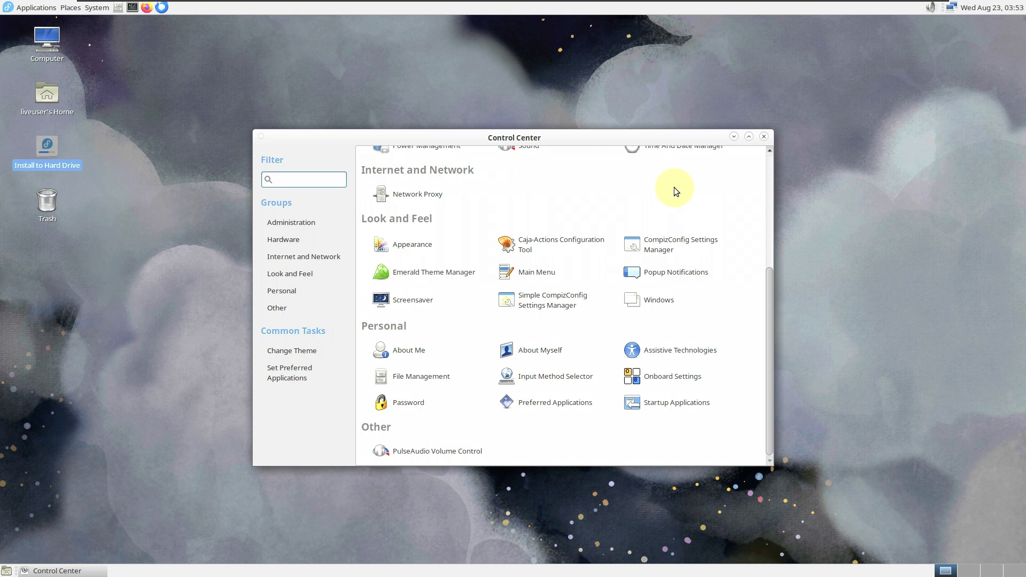
pyautogui.click(486, 278)
pyautogui.click(764, 137)
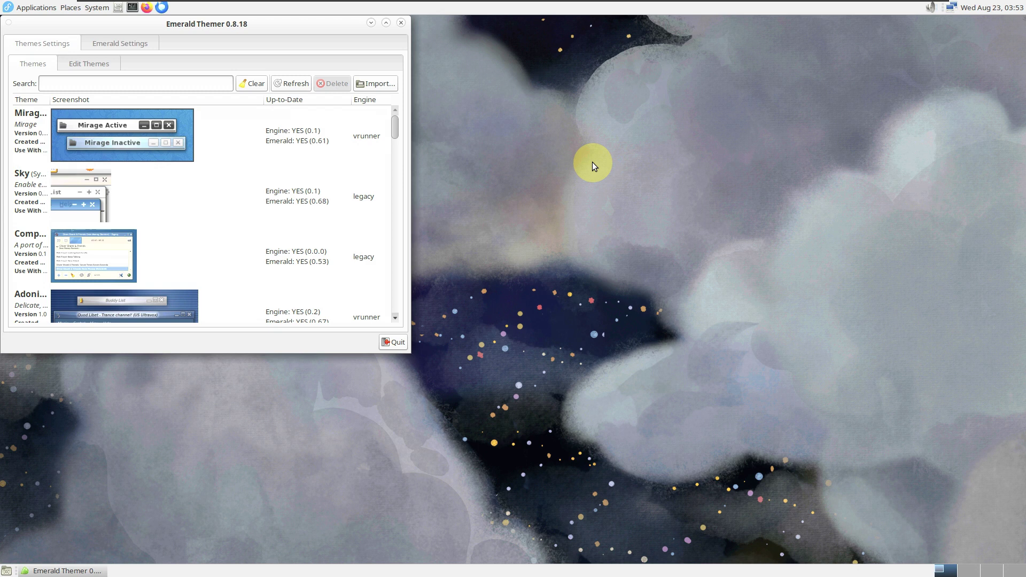
# - Look through Emerald Themer's theme list, theme editing options and Emerald settings, and close it without changes
pyautogui.scroll(-10, 241, 171)
pyautogui.moveTo(394, 196); pyautogui.dragTo(409, 315)
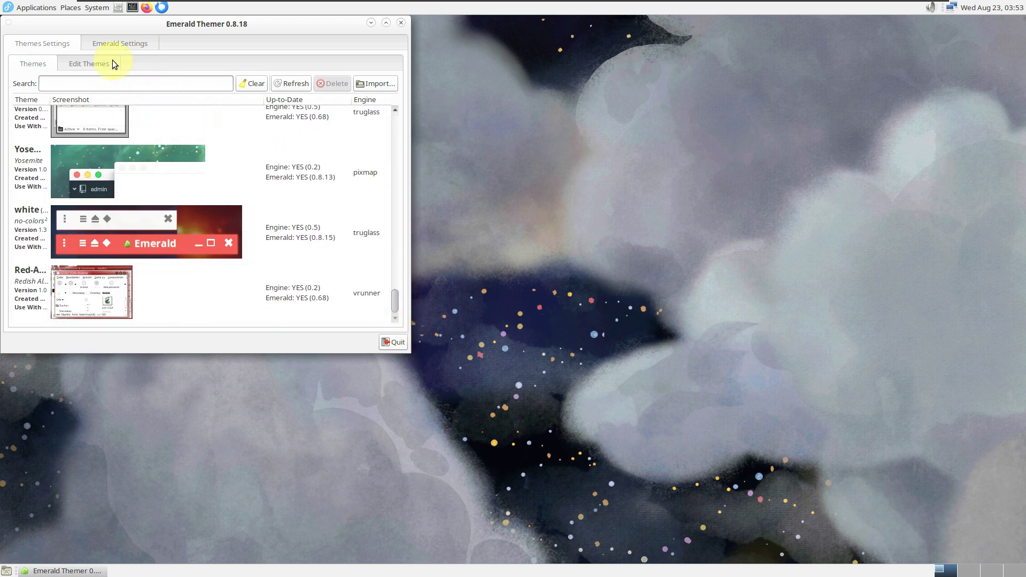
pyautogui.click(96, 65)
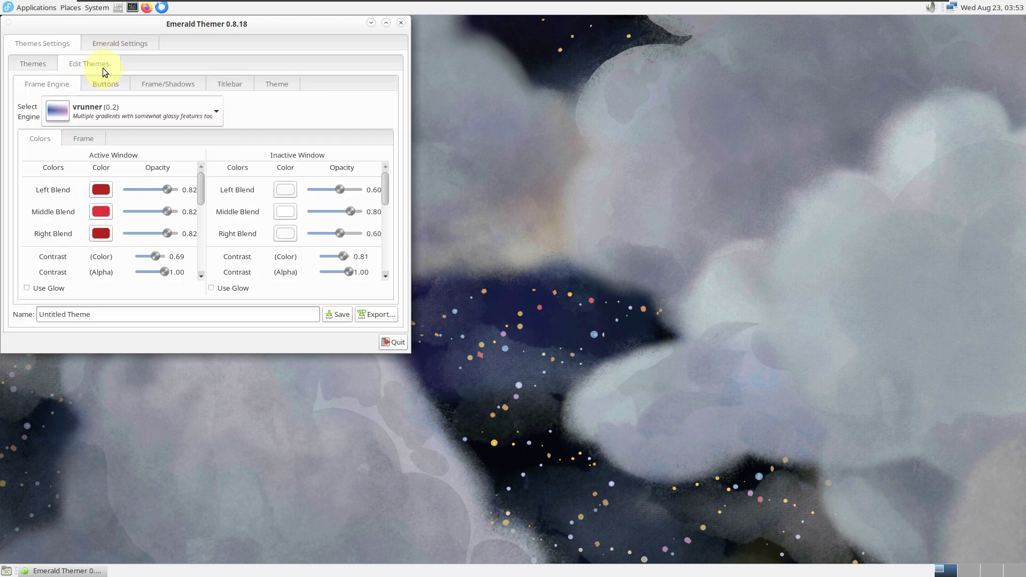
pyautogui.scroll(-3, 212, 169)
pyautogui.click(141, 41)
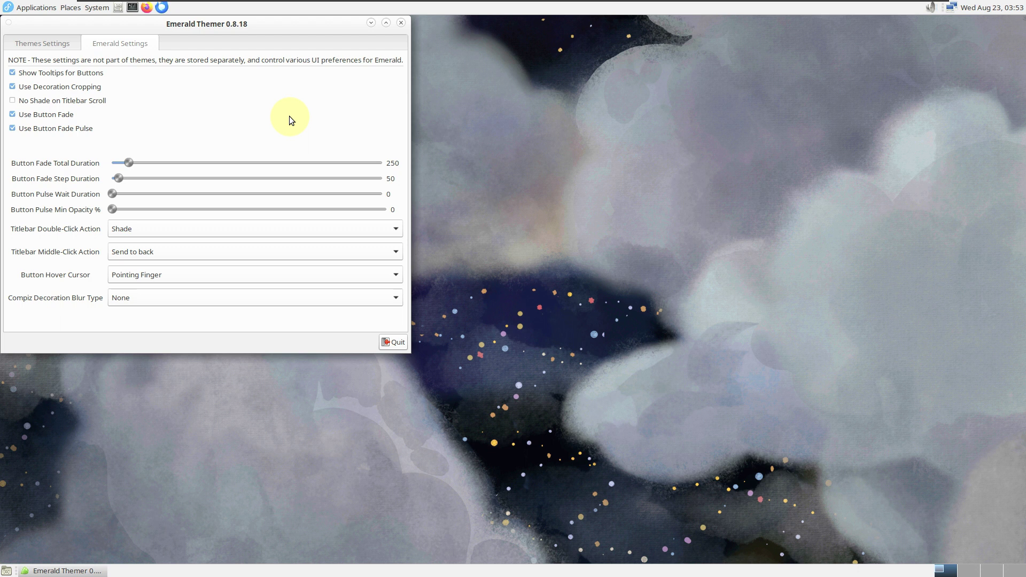
pyautogui.click(401, 23)
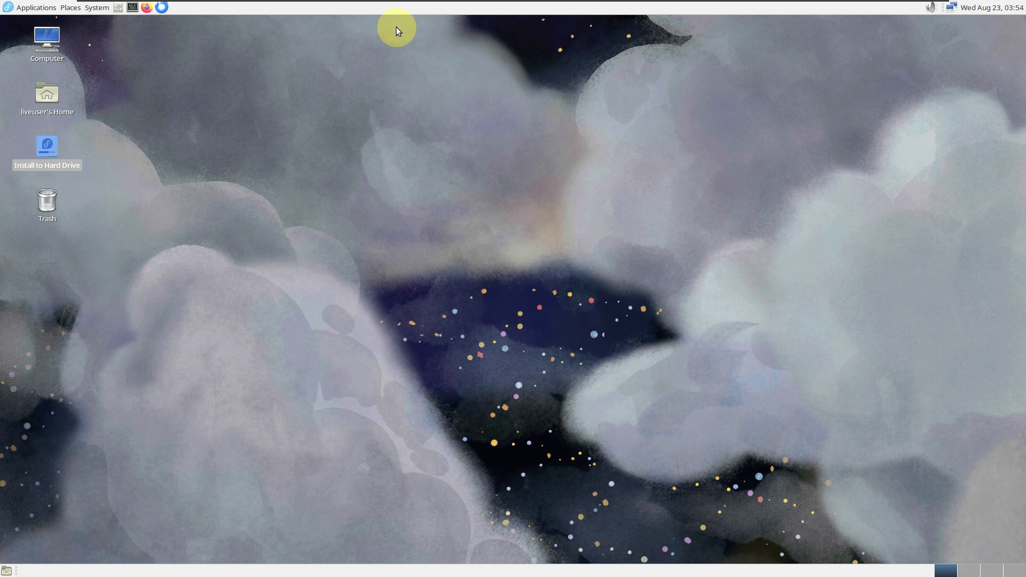
# - Change the desktop background to the red flower close-up picture
pyautogui.rightClick(232, 146)
pyautogui.click(297, 279)
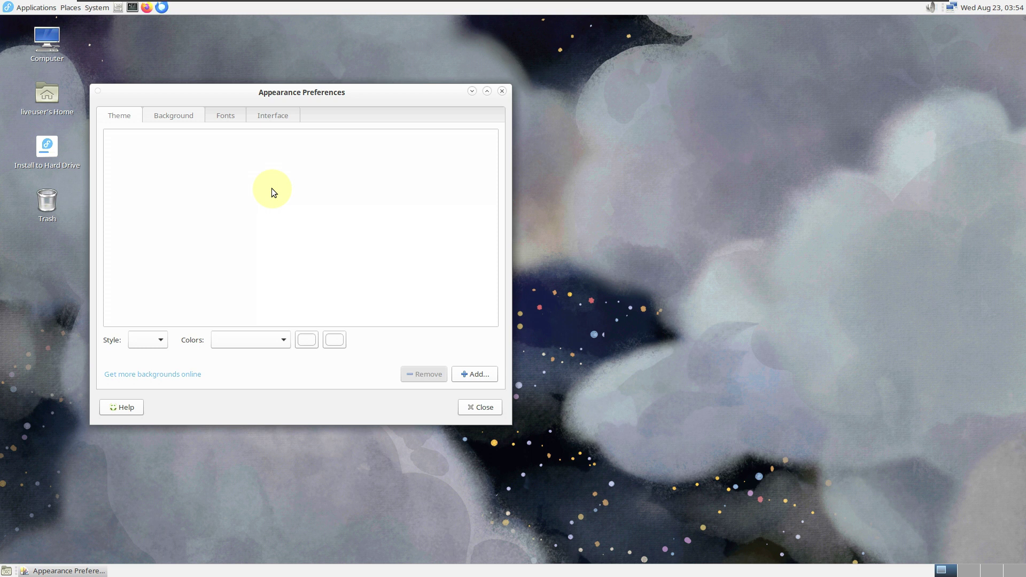
pyautogui.scroll(-4, 267, 274)
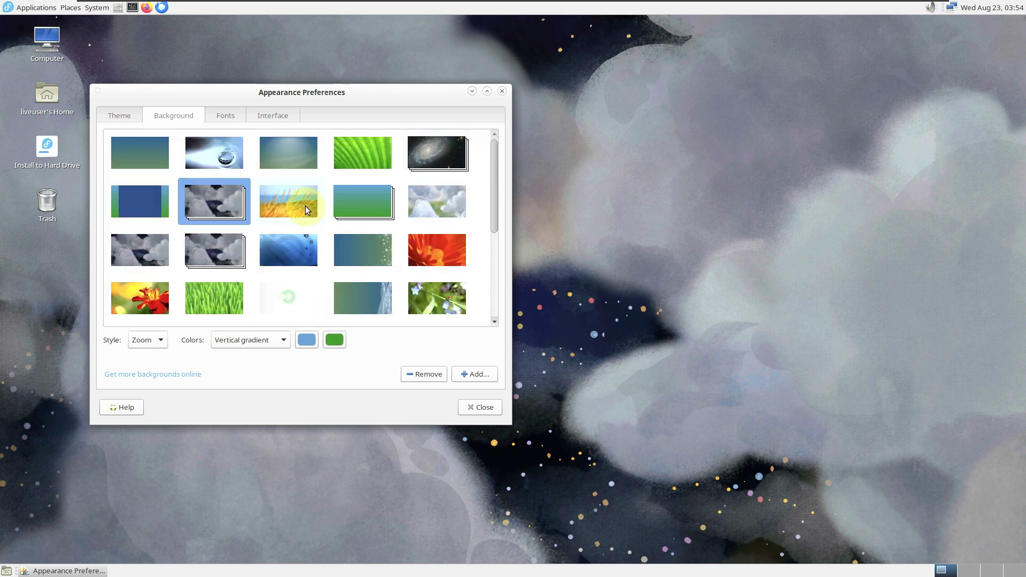
pyautogui.click(433, 249)
# - Look through the available desktop themes and apply BlueMenta
pyautogui.click(118, 115)
pyautogui.scroll(-5, 333, 275)
pyautogui.scroll(2, 333, 274)
pyautogui.scroll(3, 333, 275)
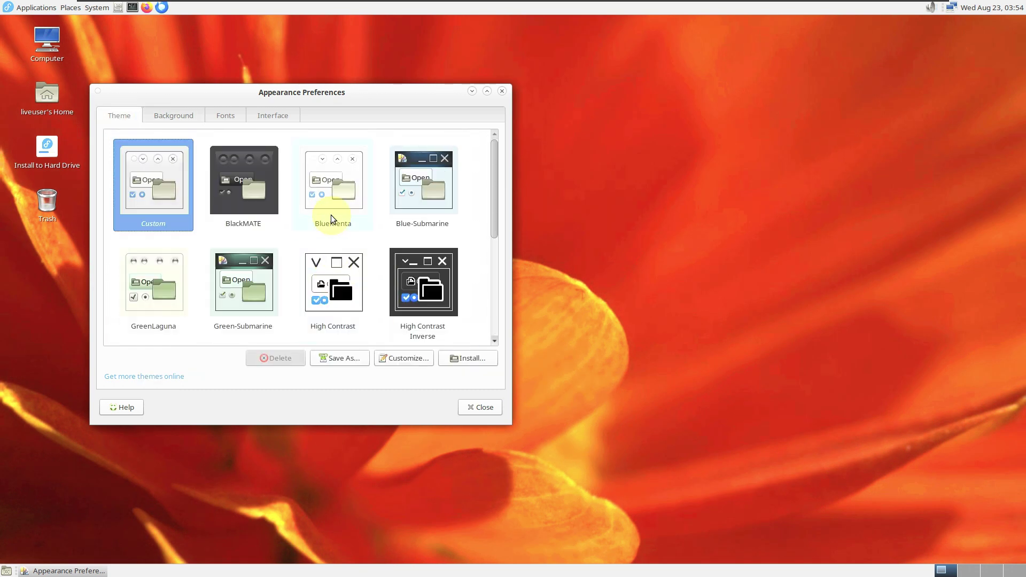
pyautogui.click(332, 214)
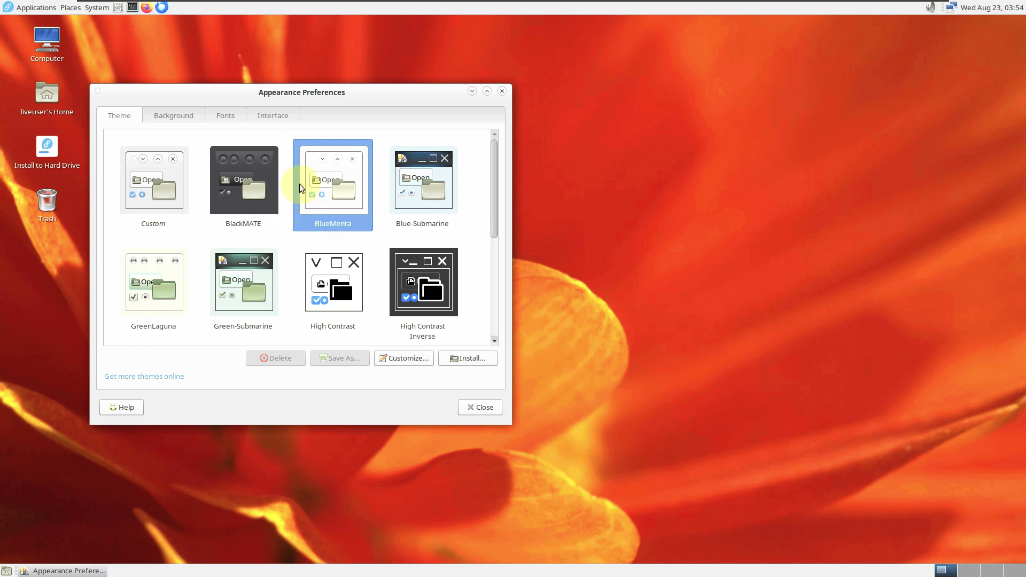
# - Look at the font and interface settings in the Appearance Preferences and close them without changes
pyautogui.click(225, 116)
pyautogui.click(268, 115)
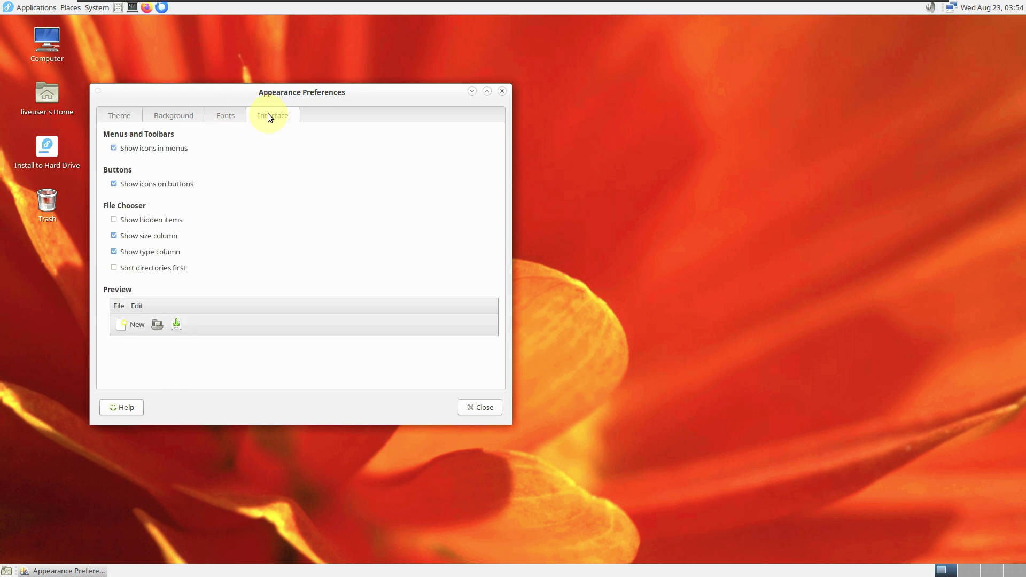
pyautogui.click(469, 412)
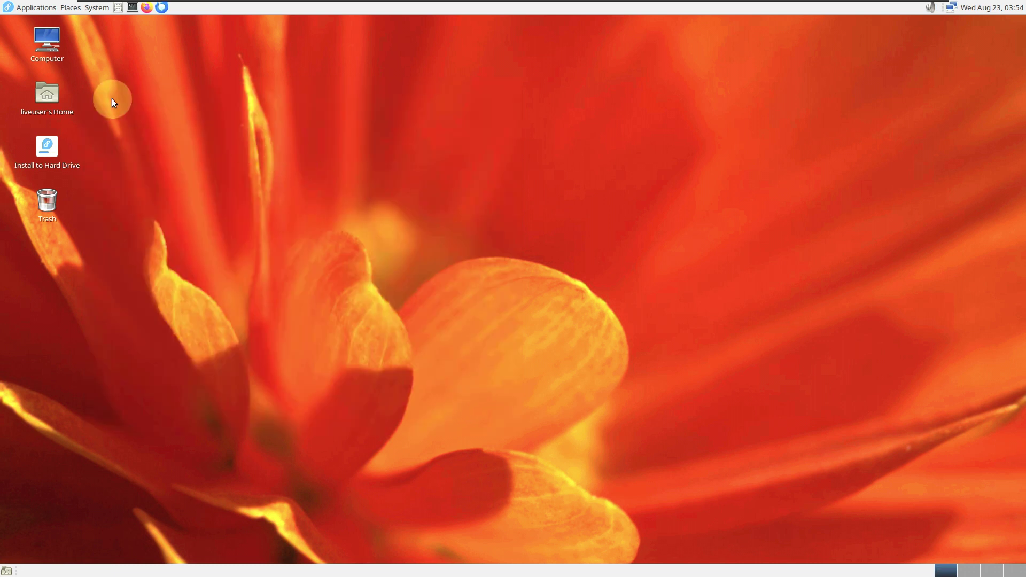
# - Lock the screen to view the lock screen and return to the desktop
pyautogui.click(40, 7)
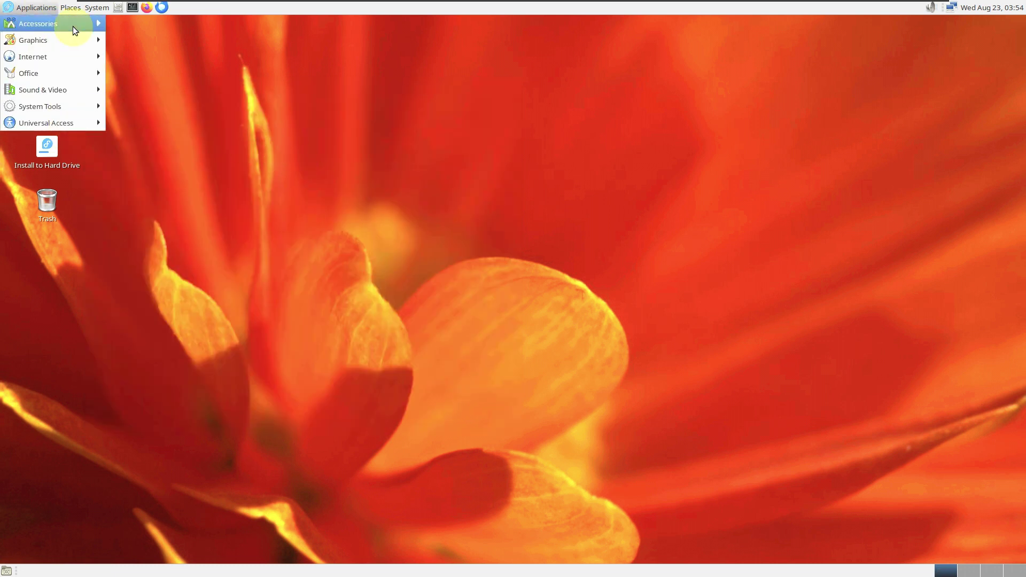
pyautogui.moveTo(91, 11)
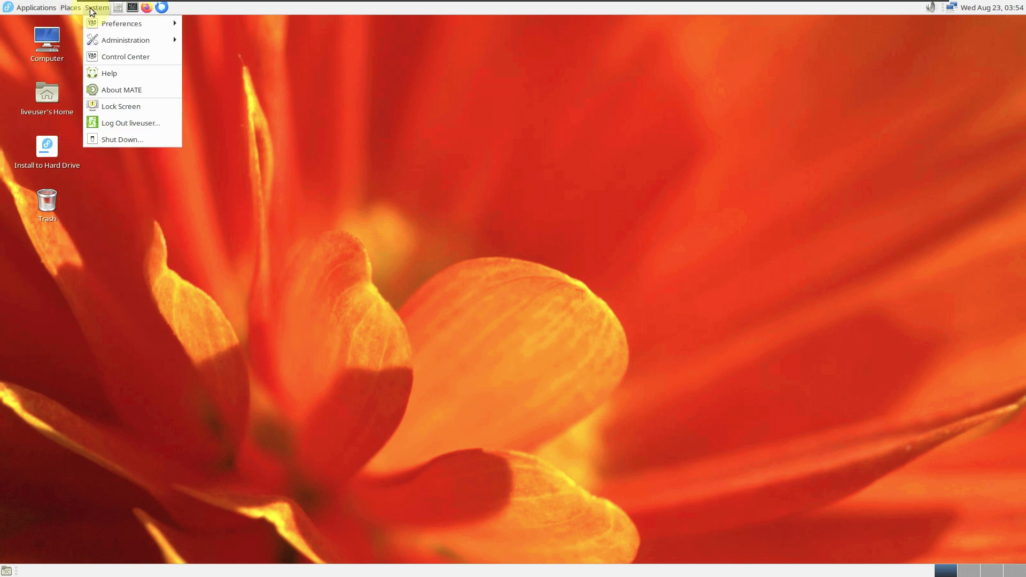
pyautogui.click(120, 105)
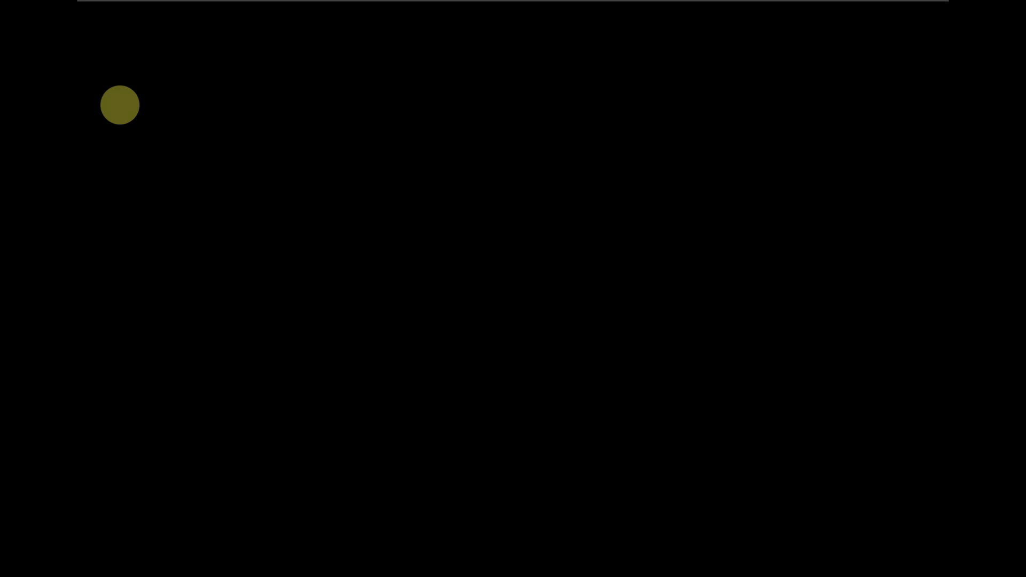
pyautogui.click(370, 184)
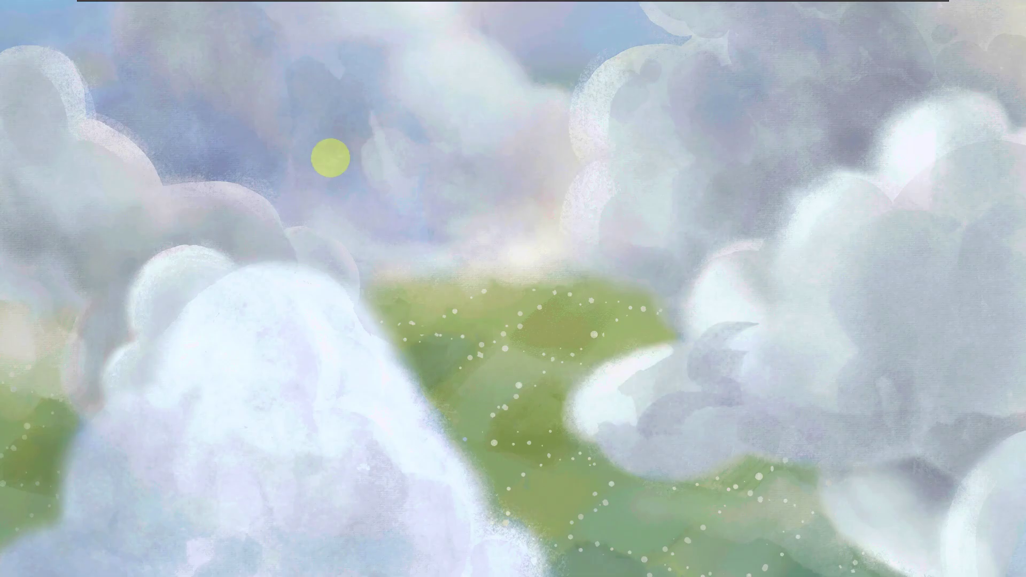
# - Look at the system's shutdown options and dismiss them each time without shutting down
pyautogui.click(102, 10)
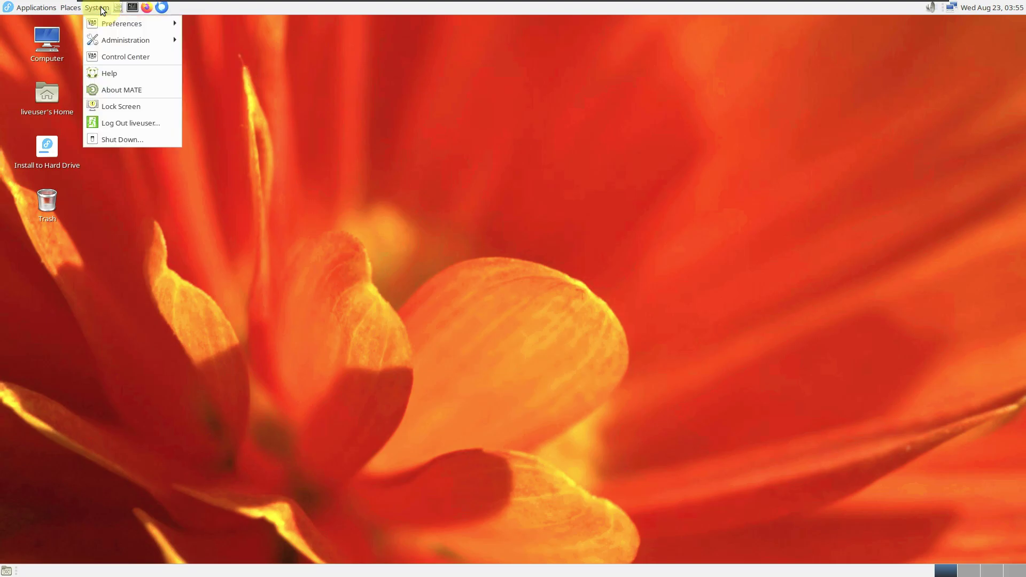
pyautogui.click(136, 138)
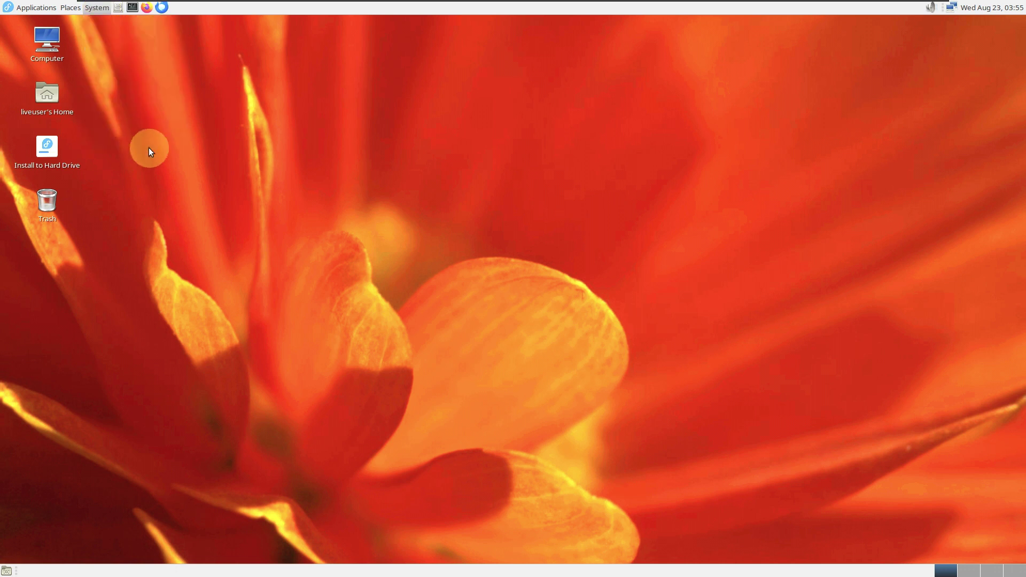
pyautogui.click(572, 347)
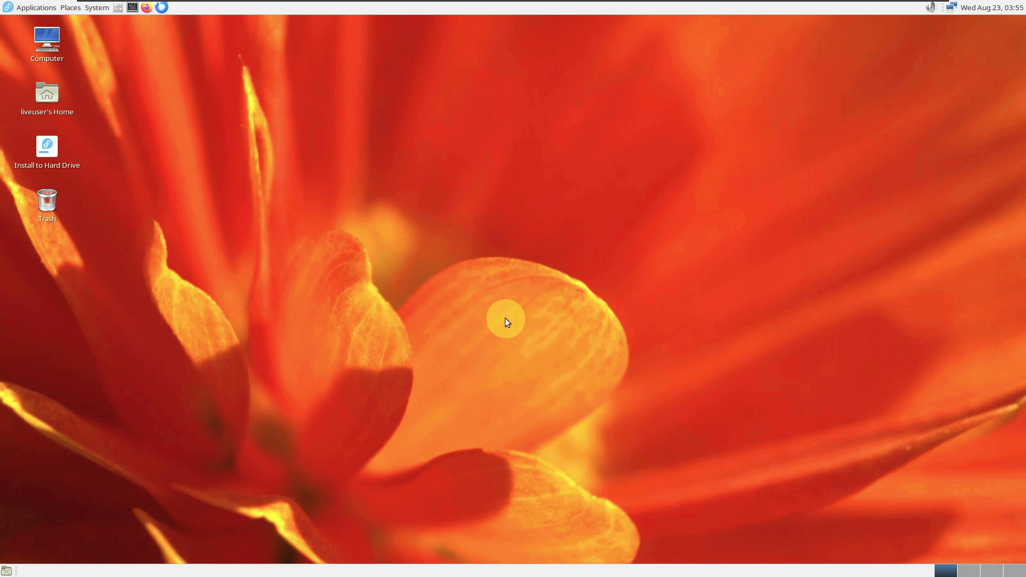
pyautogui.click(94, 8)
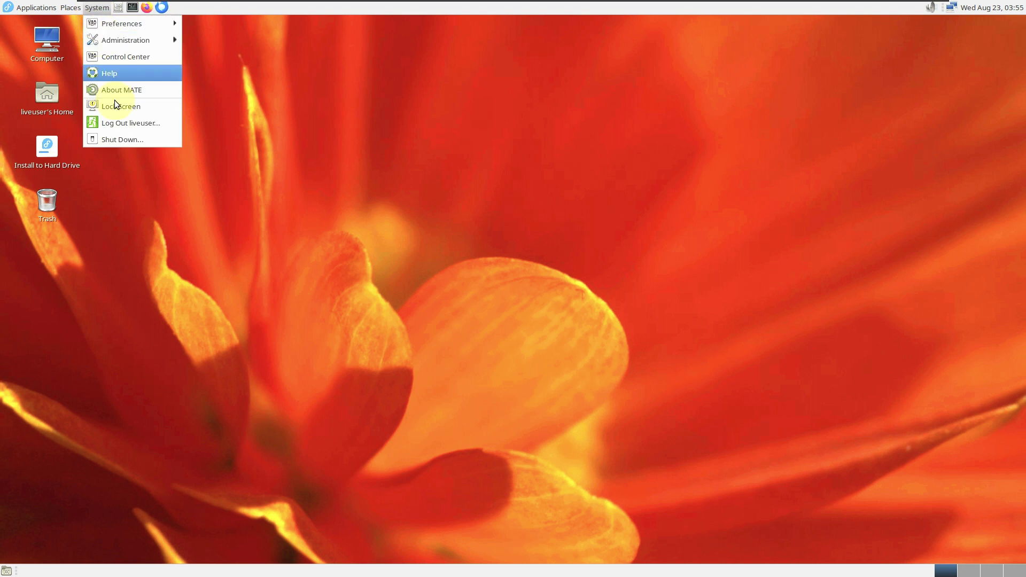
pyautogui.click(124, 139)
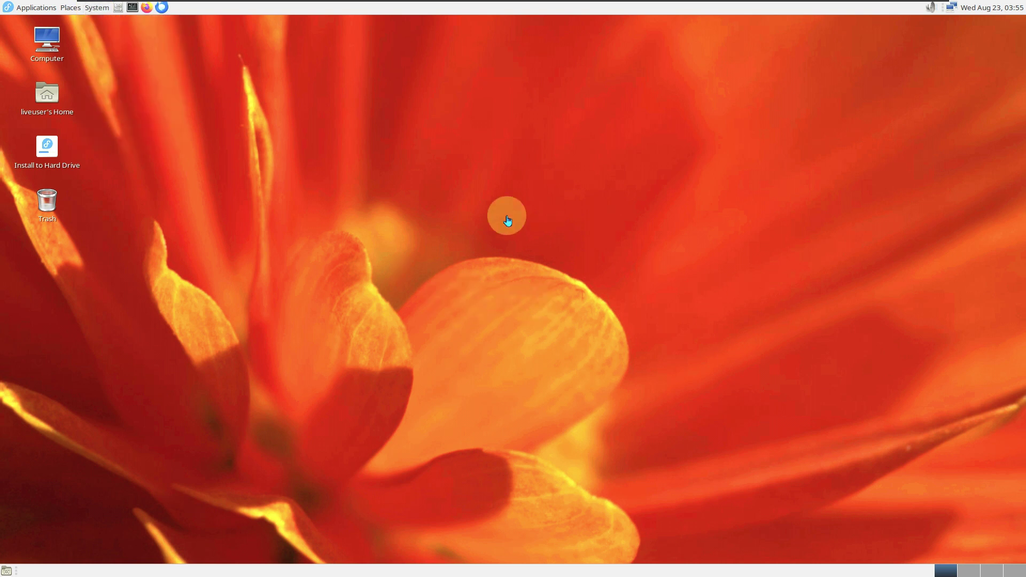
pyautogui.click(34, 8)
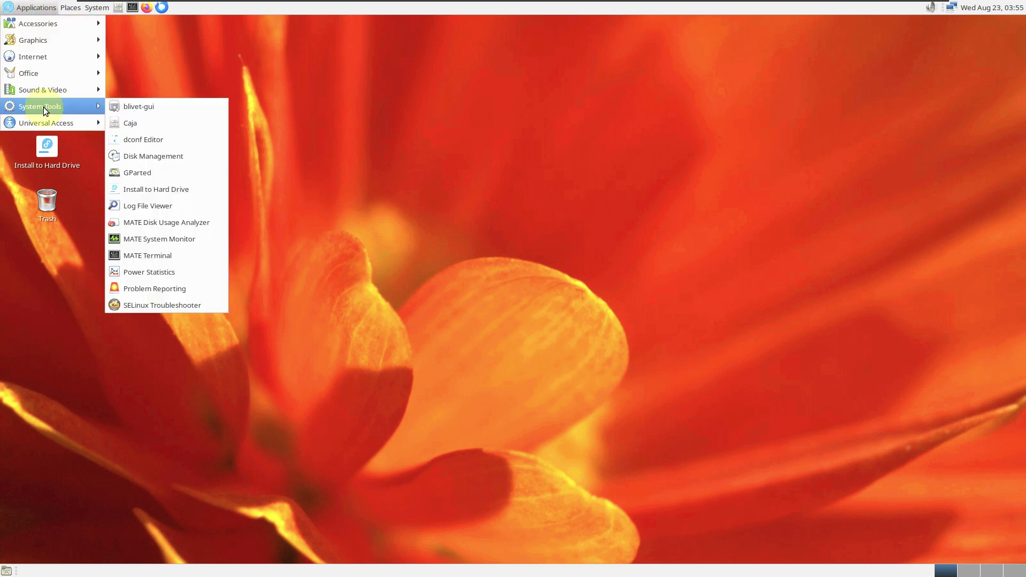
pyautogui.click(335, 142)
pyautogui.rightClick(334, 142)
pyautogui.click(587, 160)
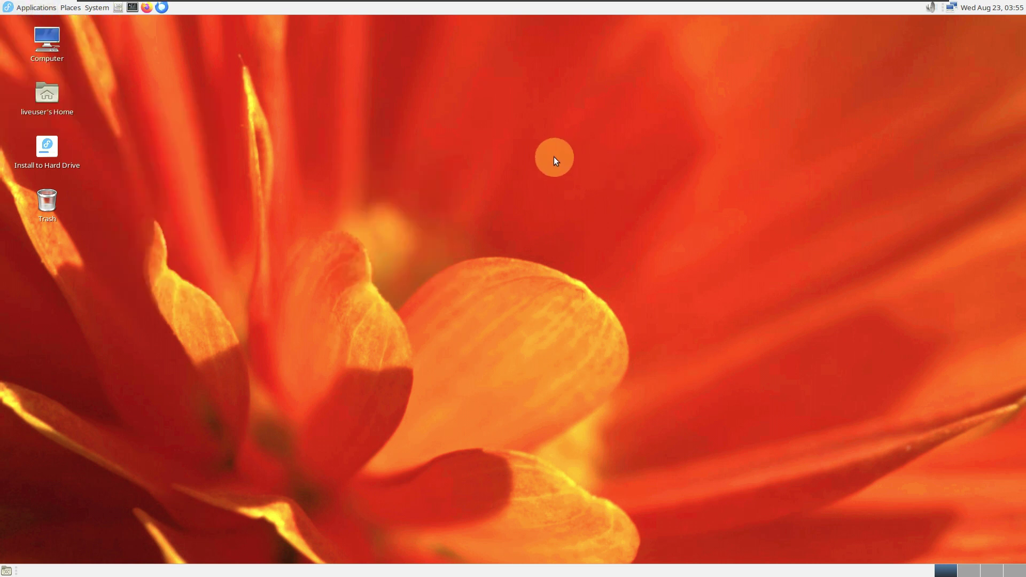